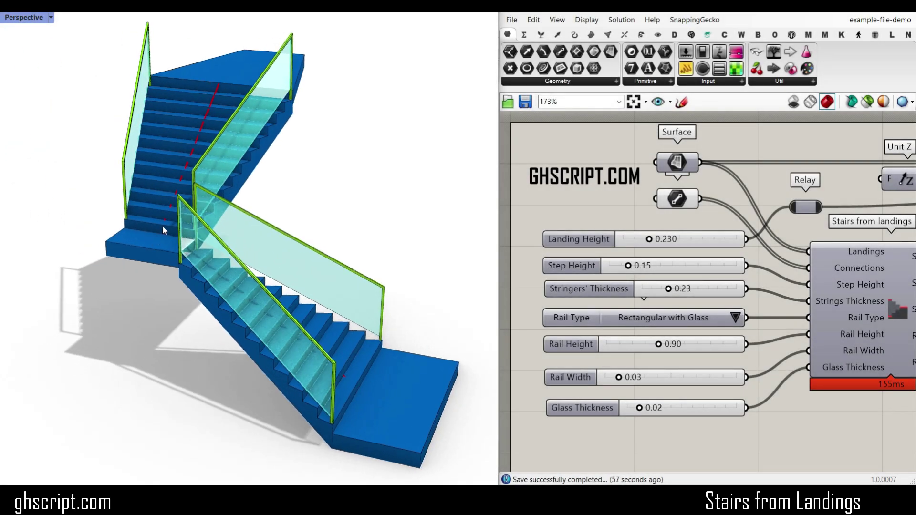
# Show the middle landing surface's control points and move its outer corner beside the upper flight to reshape the landing
pyautogui.moveTo(163, 230); pyautogui.dragTo(198, 255, button='right')
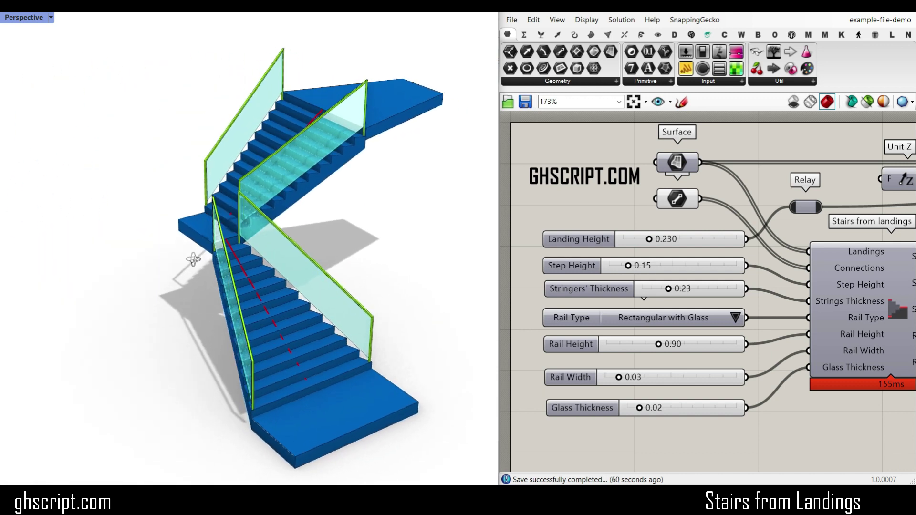
pyautogui.scroll(5, 198, 255)
pyautogui.click(138, 189)
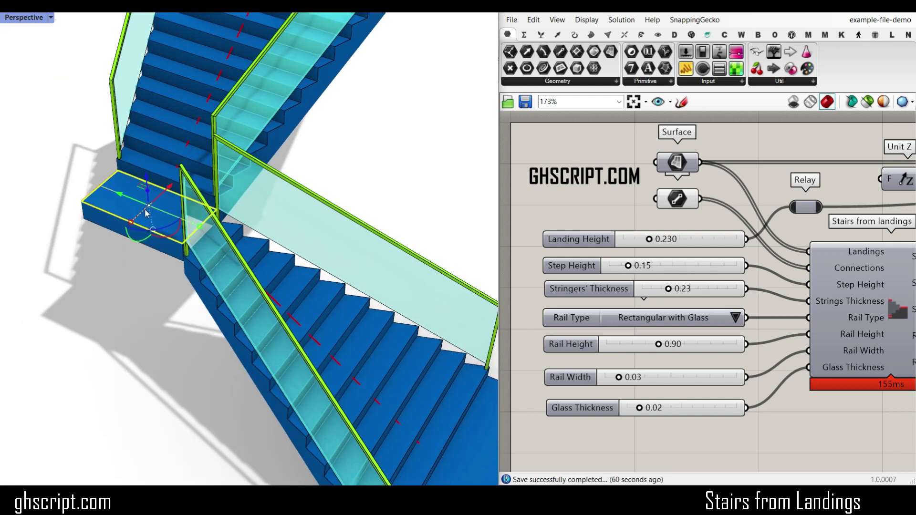
pyautogui.scroll(4, 149, 270)
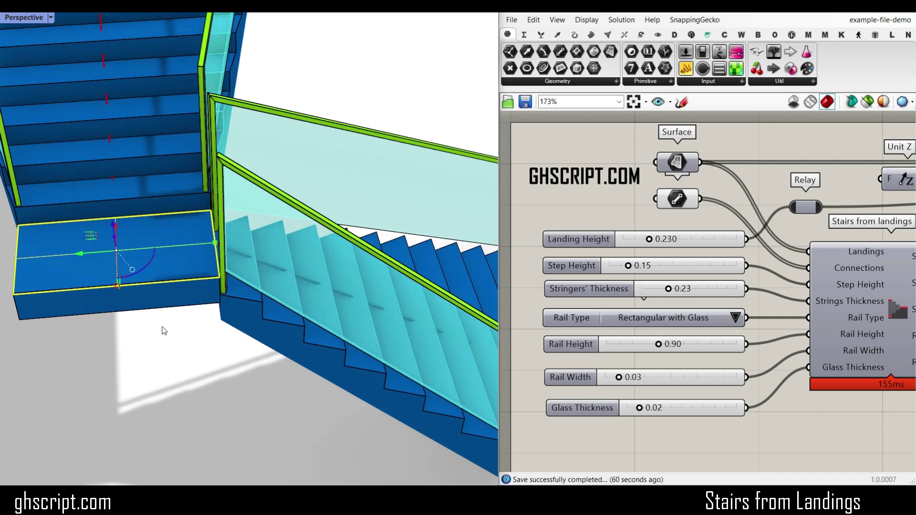
pyautogui.keyDown('ctrl'); pyautogui.keyDown('shift'); pyautogui.click(164, 214); pyautogui.keyUp('shift'); pyautogui.keyUp('ctrl')
pyautogui.press('F10')
pyautogui.click(18, 225)
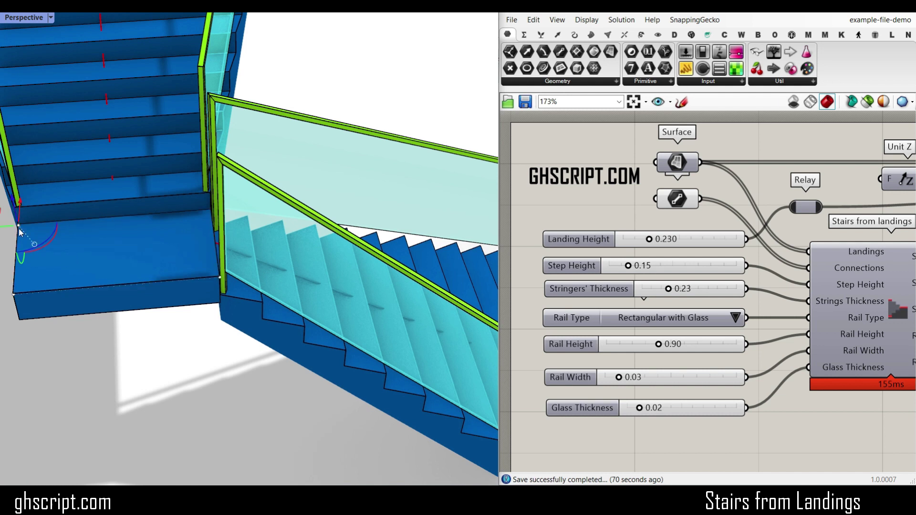
pyautogui.moveTo(9, 226); pyautogui.dragTo(10, 224)
pyautogui.moveTo(69, 227); pyautogui.dragTo(70, 226)
pyautogui.click(125, 359)
pyautogui.scroll(-6, 139, 314)
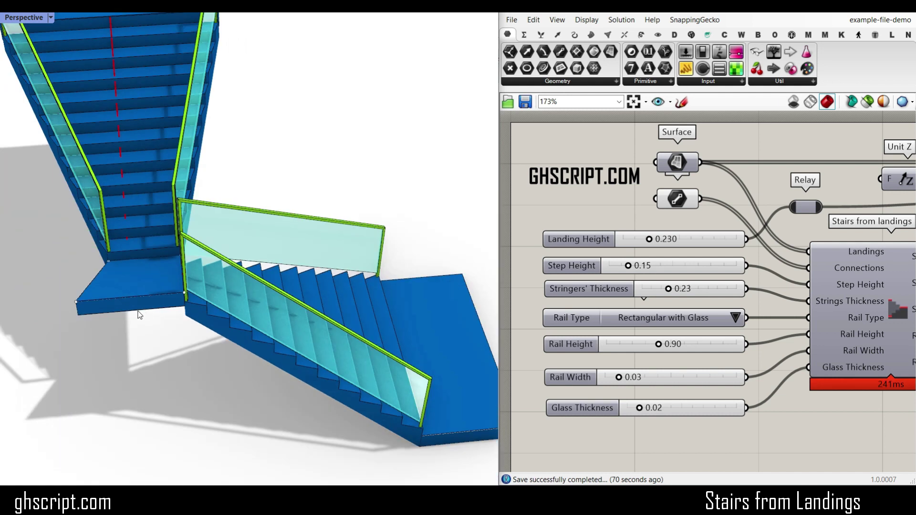
# Examine the landing surfaces and the connection lines by highlighting the landings and the Connections and Surface parameters
pyautogui.moveTo(139, 314); pyautogui.dragTo(258, 285, button='right')
pyautogui.scroll(4, 121, 306)
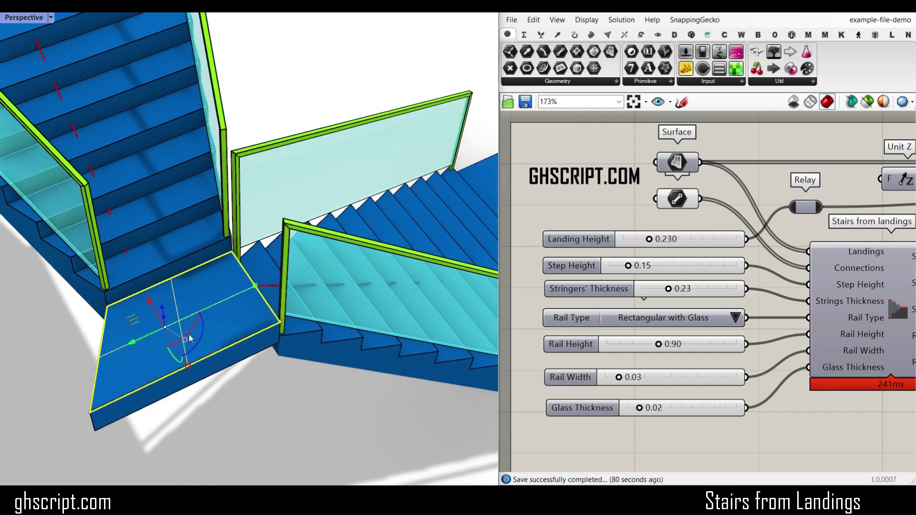
pyautogui.scroll(-5, 175, 191)
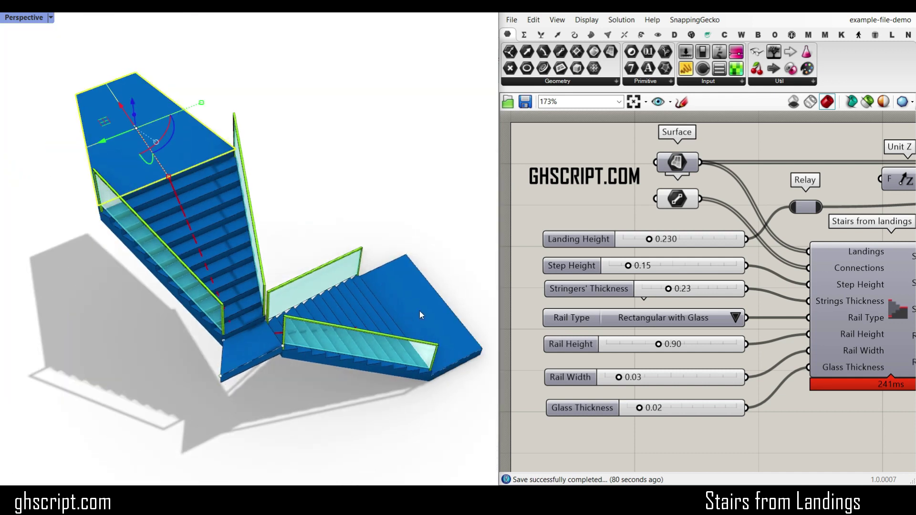
pyautogui.click(417, 214)
pyautogui.scroll(4, 692, 153)
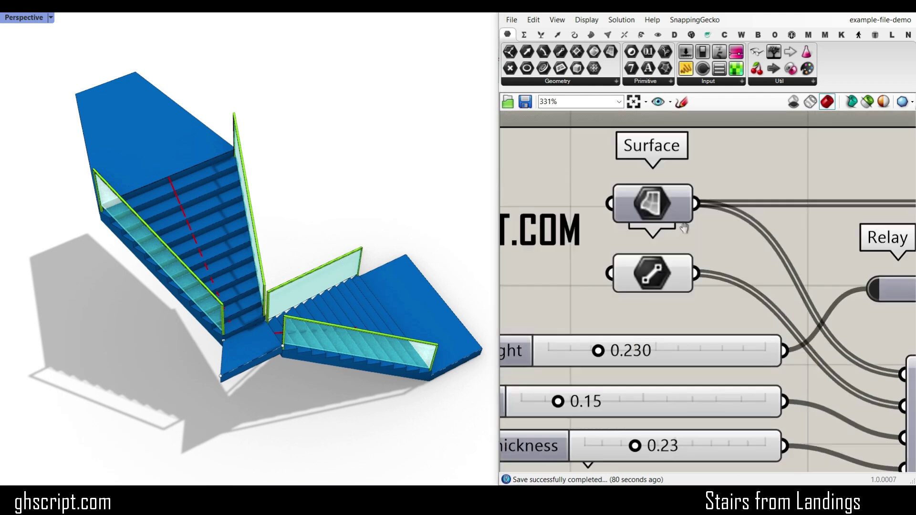
pyautogui.click(661, 304)
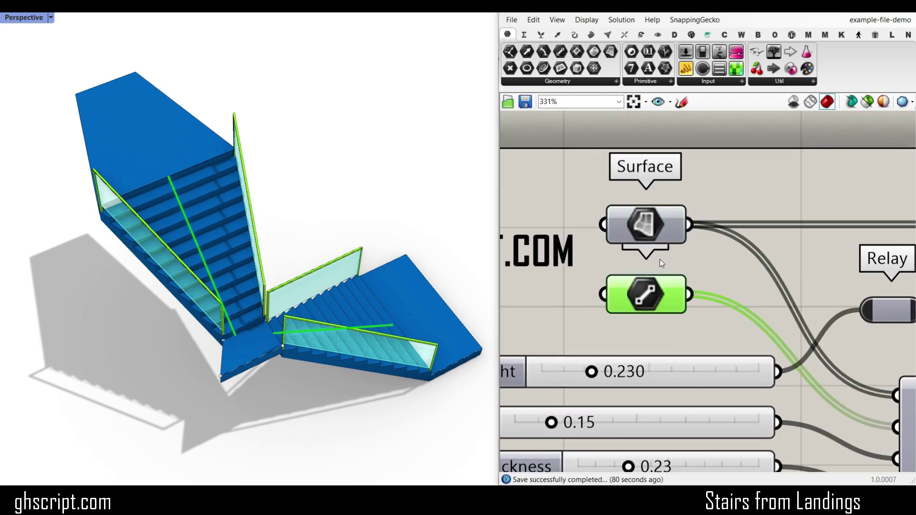
pyautogui.moveTo(317, 286); pyautogui.dragTo(243, 248, button='right')
pyautogui.click(662, 224)
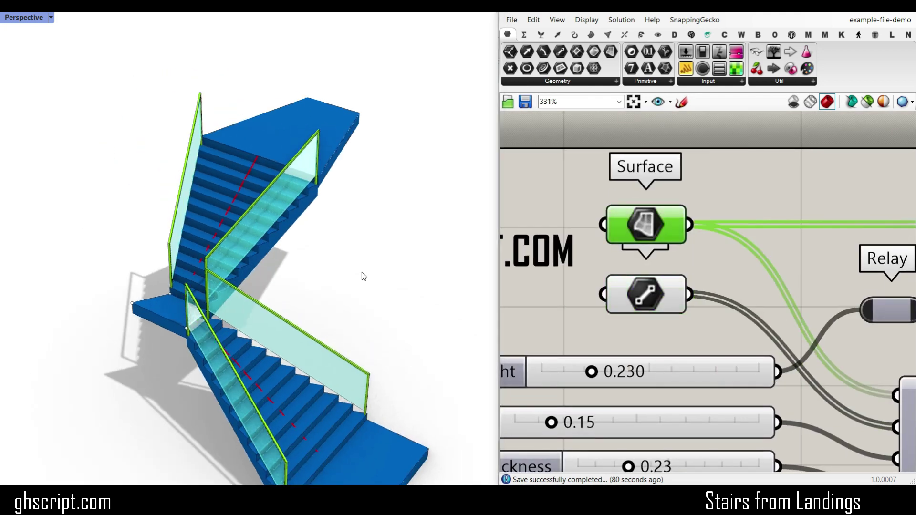
# Inspect the bottom landing and the landing edges where the lower flight starts and ends
pyautogui.scroll(-5, 362, 272)
pyautogui.moveTo(362, 272); pyautogui.dragTo(202, 348, button='right')
pyautogui.scroll(4, 202, 353)
pyautogui.click(204, 363)
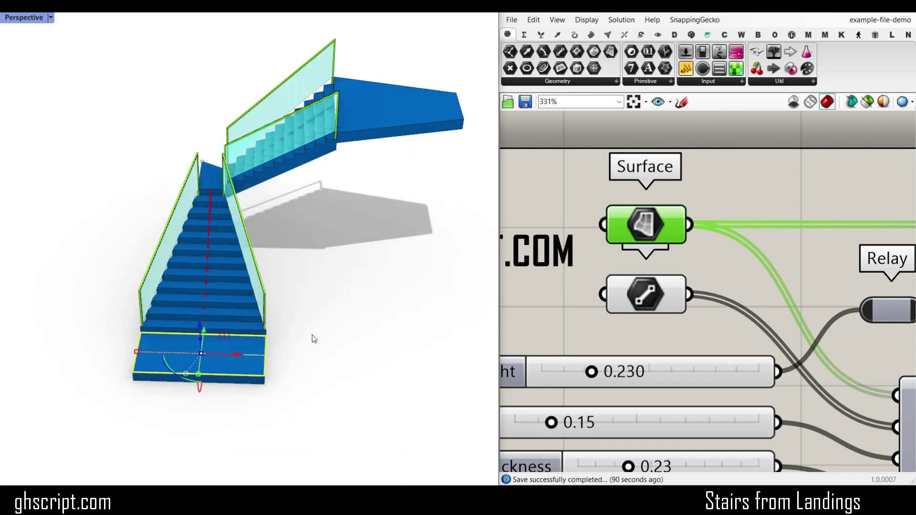
pyautogui.scroll(3, 203, 392)
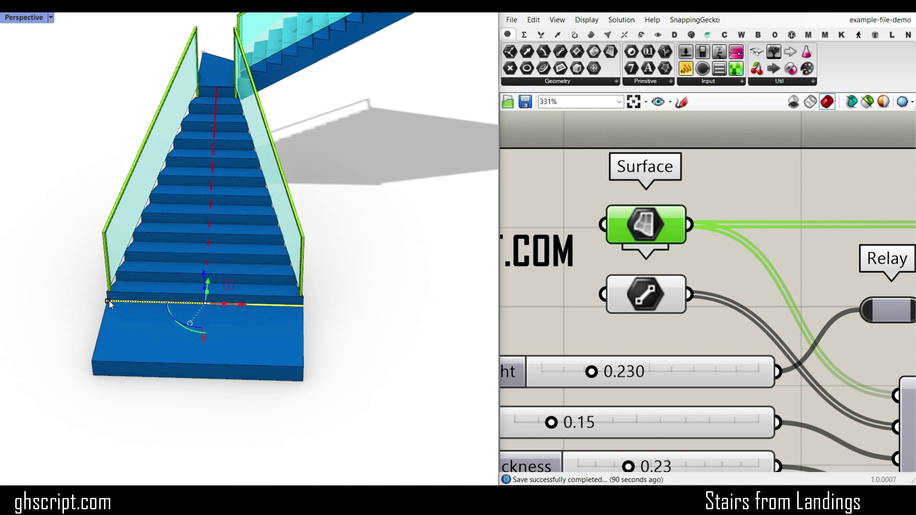
pyautogui.moveTo(166, 302); pyautogui.dragTo(146, 116, button='right')
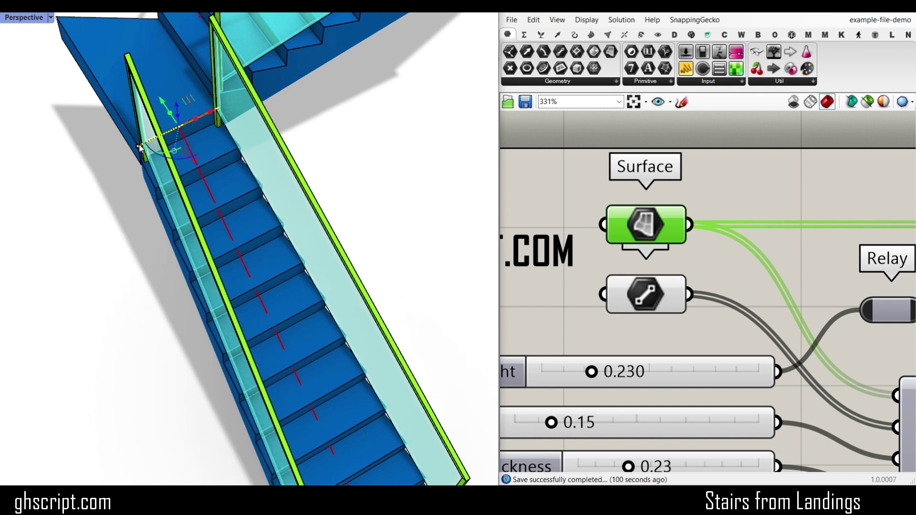
# Move a corner of the middle landing to change the edge that meets the upper flight
pyautogui.moveTo(86, 164); pyautogui.dragTo(89, 168)
pyautogui.scroll(-6, 242, 219)
pyautogui.moveTo(206, 229); pyautogui.dragTo(165, 213, button='right')
pyautogui.scroll(3, 166, 213)
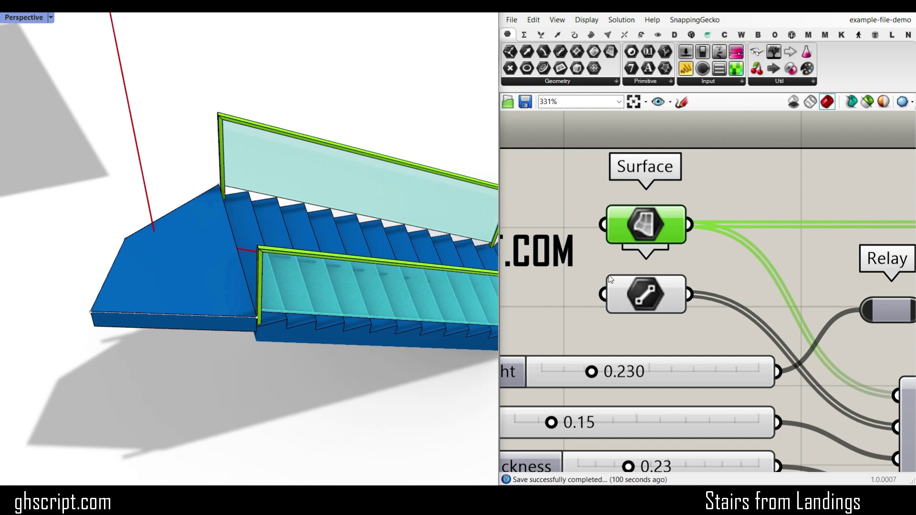
# Set multiple lines for the Connections parameter, redrawing the connection lines between the facing edges of the three landings
pyautogui.rightClick(648, 296)
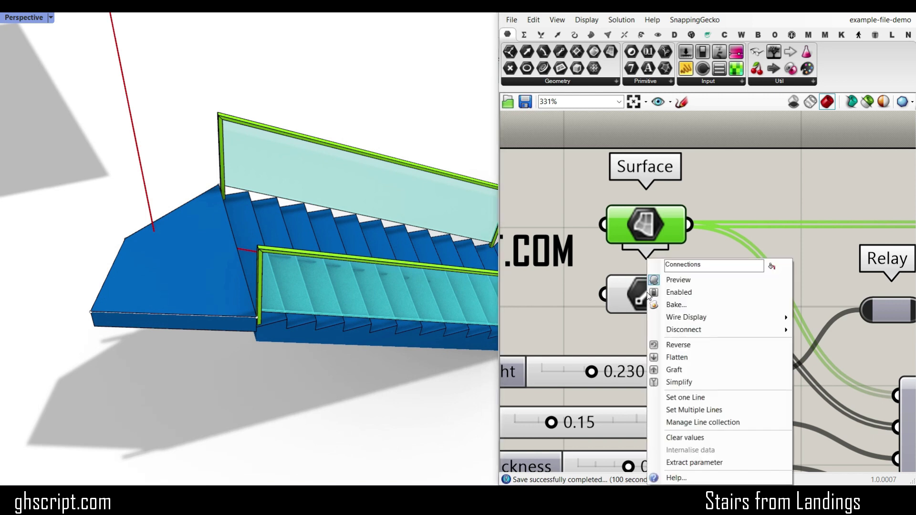
pyautogui.click(682, 411)
pyautogui.scroll(-5, 317, 265)
pyautogui.moveTo(348, 267); pyautogui.dragTo(301, 307, button='right')
pyautogui.scroll(4, 305, 358)
pyautogui.keyDown('shift'); pyautogui.moveTo(311, 373); pyautogui.dragTo(336, 365, button='right'); pyautogui.keyUp('shift')
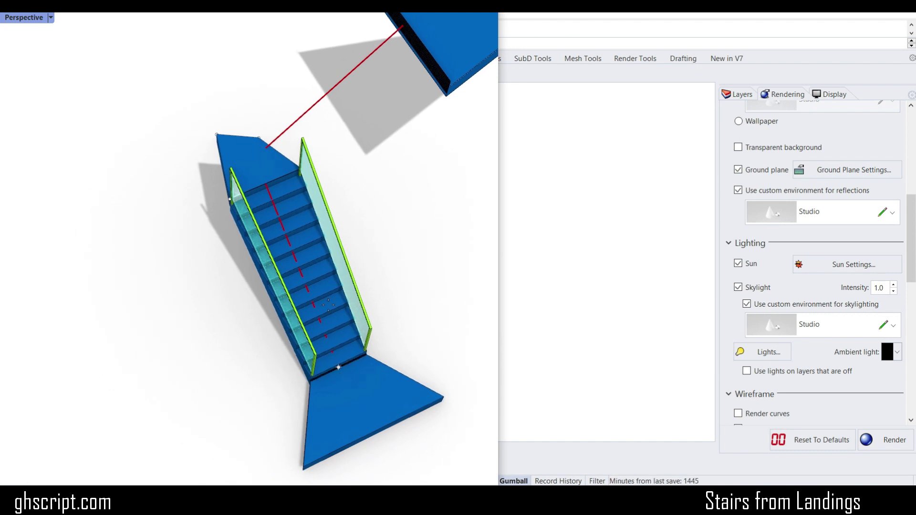
pyautogui.click(276, 152)
pyautogui.moveTo(276, 151); pyautogui.dragTo(259, 85, button='right')
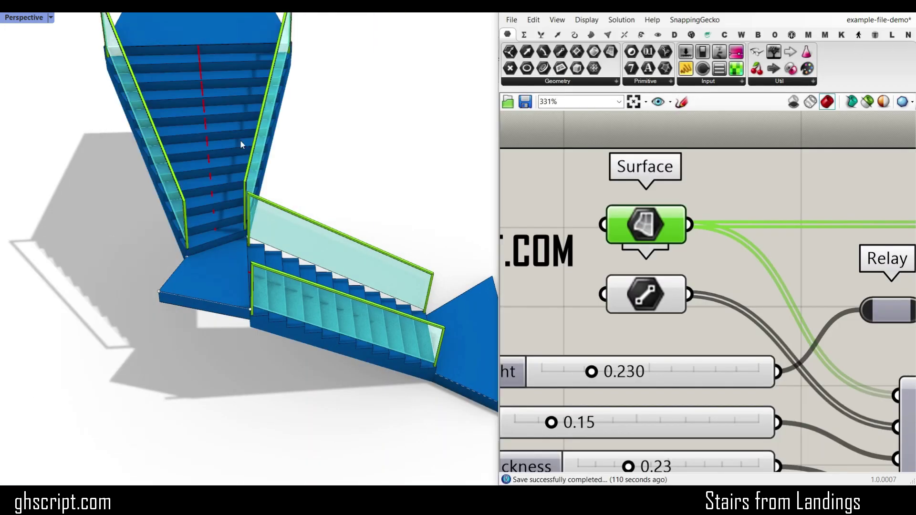
pyautogui.scroll(-3, 249, 248)
pyautogui.moveTo(234, 245); pyautogui.dragTo(166, 176, button='right')
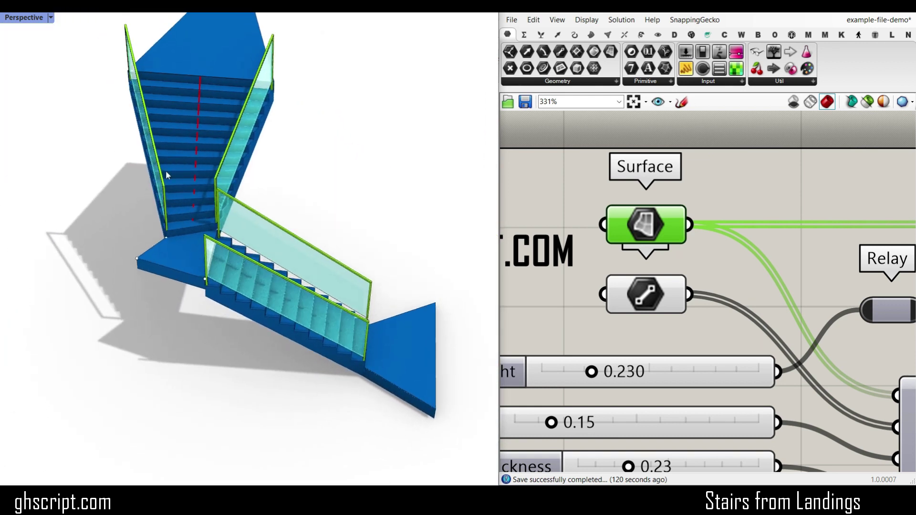
# Set the Landing Height to 0.133
pyautogui.scroll(2, 168, 177)
pyautogui.moveTo(629, 326); pyautogui.dragTo(715, 227, button='right')
pyautogui.scroll(-1, 714, 227)
pyautogui.scroll(1, 711, 237)
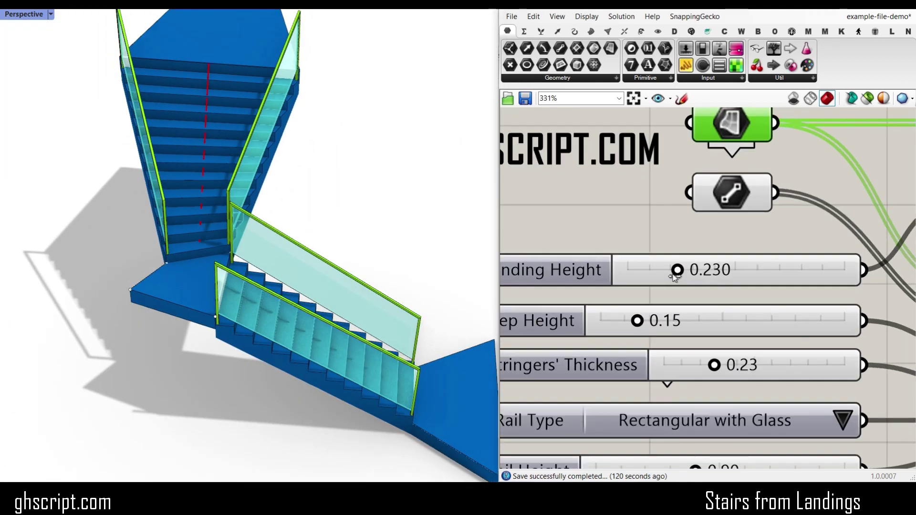
pyautogui.moveTo(656, 270); pyautogui.dragTo(661, 270)
pyautogui.scroll(-5, 659, 271)
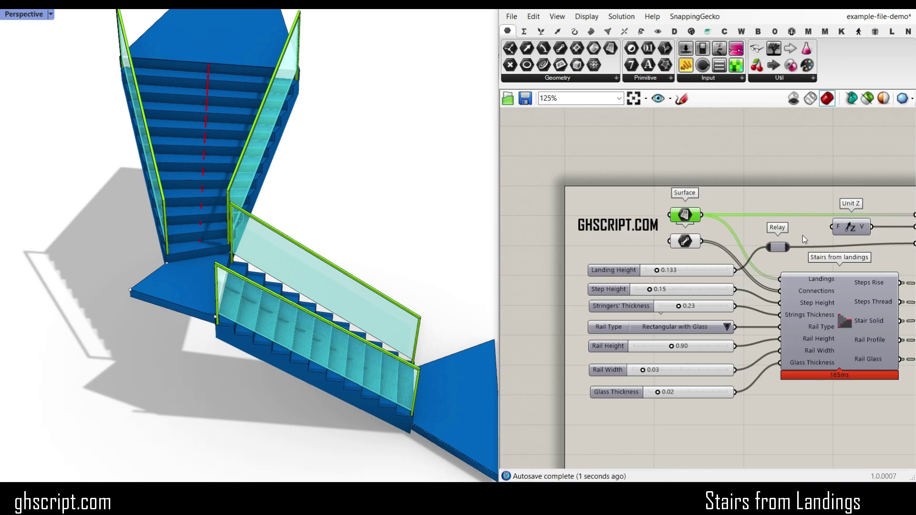
# Set the Landing Height to 0.372 and check the thicker middle landing up close
pyautogui.moveTo(827, 235); pyautogui.dragTo(700, 241, button='right')
pyautogui.scroll(4, 224, 262)
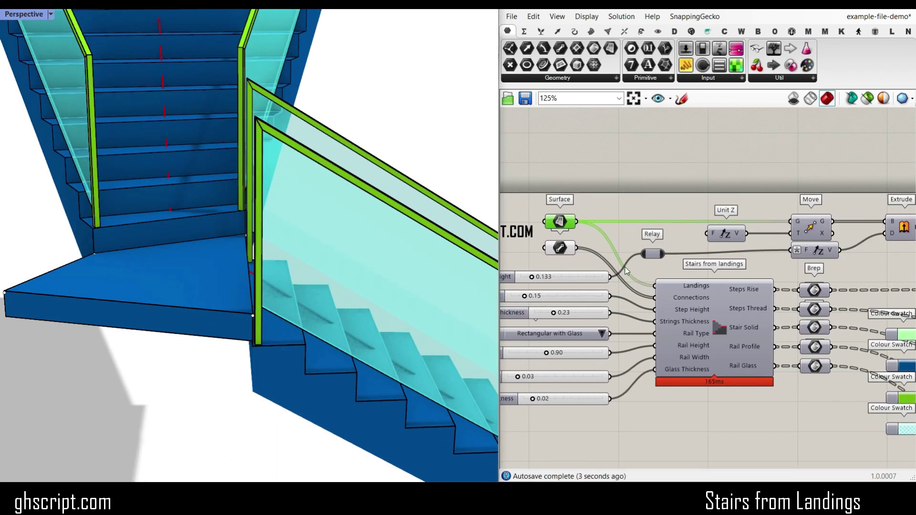
pyautogui.moveTo(532, 278); pyautogui.dragTo(552, 279)
pyautogui.moveTo(184, 267); pyautogui.dragTo(174, 279, button='right')
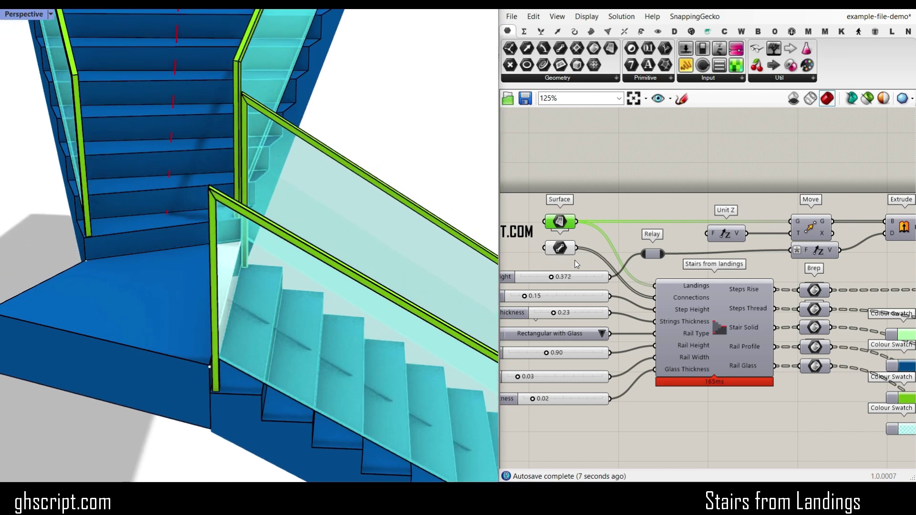
# Set the Step Height to 0.19 and review both flights of stairs
pyautogui.scroll(3, 577, 263)
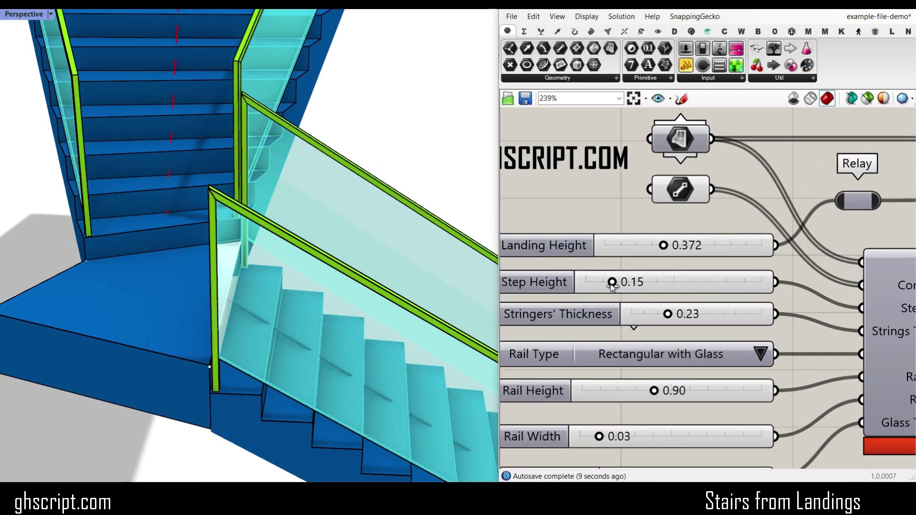
pyautogui.moveTo(607, 287); pyautogui.dragTo(620, 288)
pyautogui.scroll(-7, 203, 289)
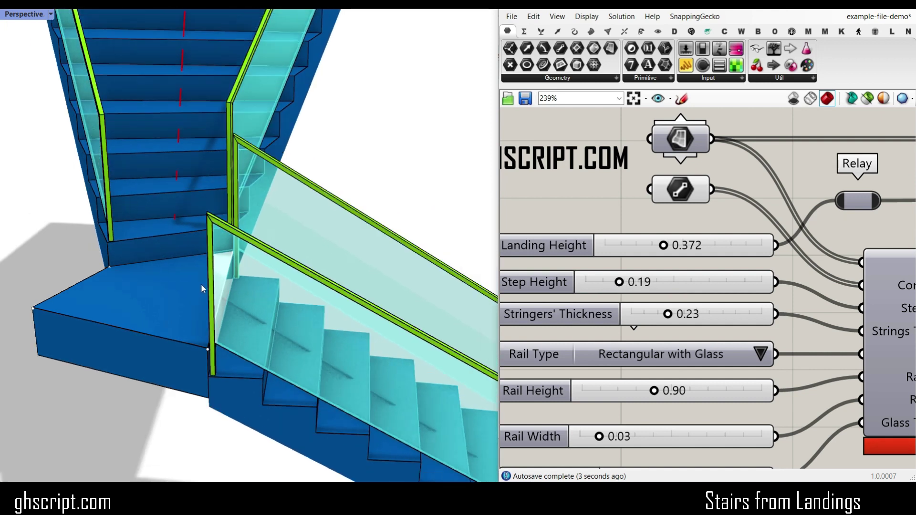
pyautogui.moveTo(203, 289); pyautogui.dragTo(329, 289, button='right')
pyautogui.scroll(-6, 178, 296)
# Try a Stringers' Thickness of 0.43 on the lower flight and settle on 0.17
pyautogui.scroll(7, 237, 300)
pyautogui.scroll(4, 329, 288)
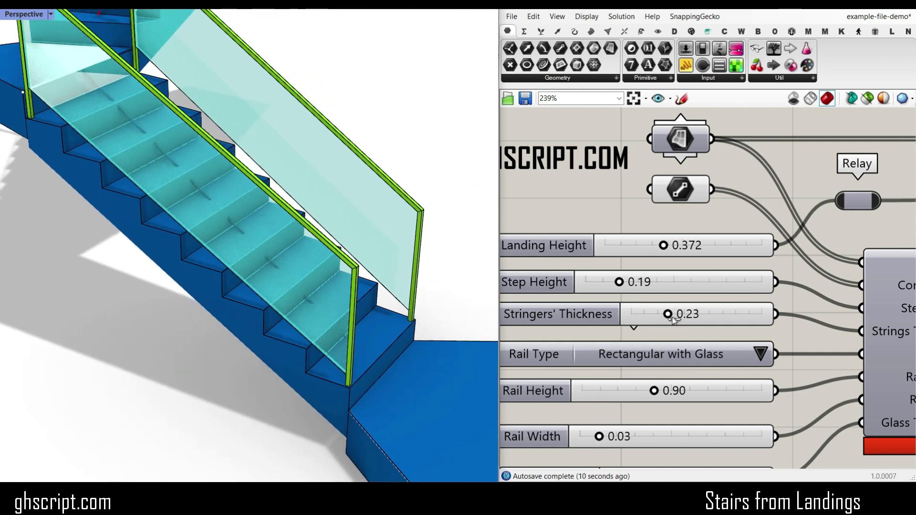
pyautogui.moveTo(672, 317); pyautogui.dragTo(704, 314)
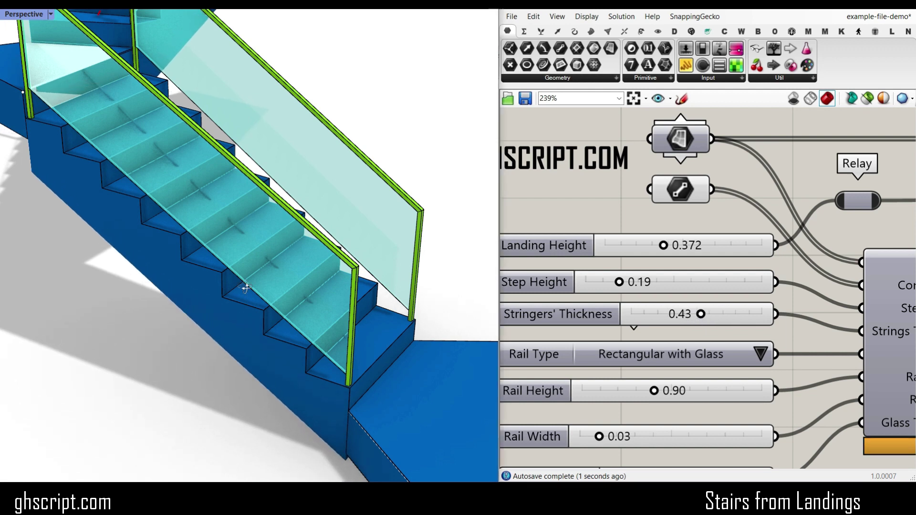
pyautogui.scroll(-4, 246, 288)
pyautogui.moveTo(287, 267); pyautogui.dragTo(276, 299, button='right')
pyautogui.moveTo(701, 315); pyautogui.dragTo(673, 315)
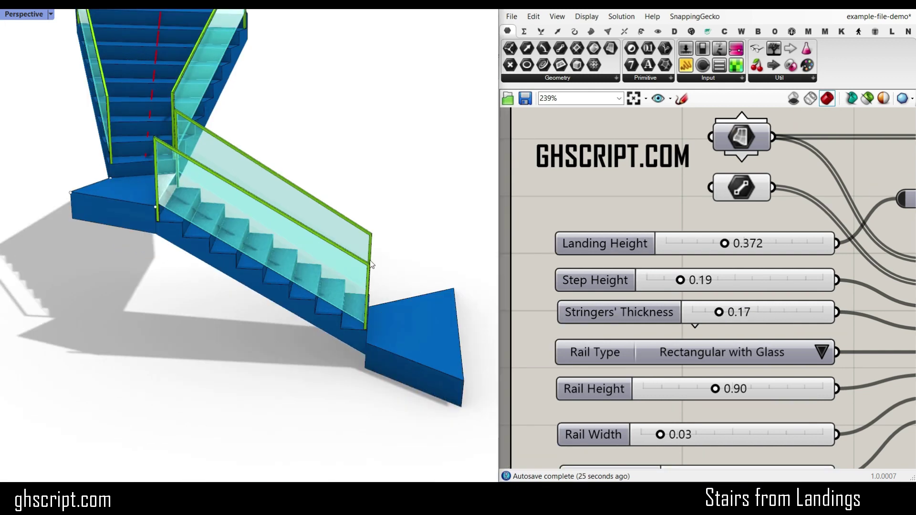
# Set the Rail Type to None and view the stairs without railings
pyautogui.scroll(5, 303, 211)
pyautogui.moveTo(304, 210); pyautogui.dragTo(268, 228, button='right')
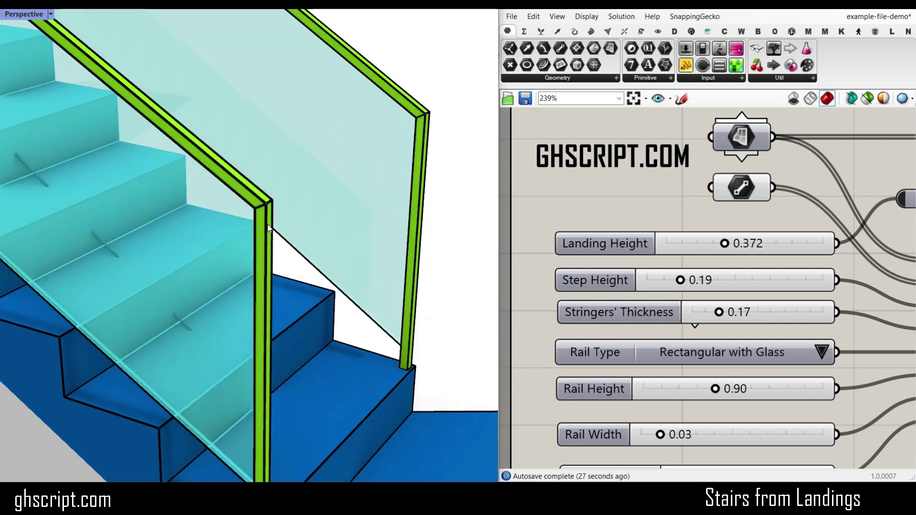
pyautogui.scroll(4, 706, 287)
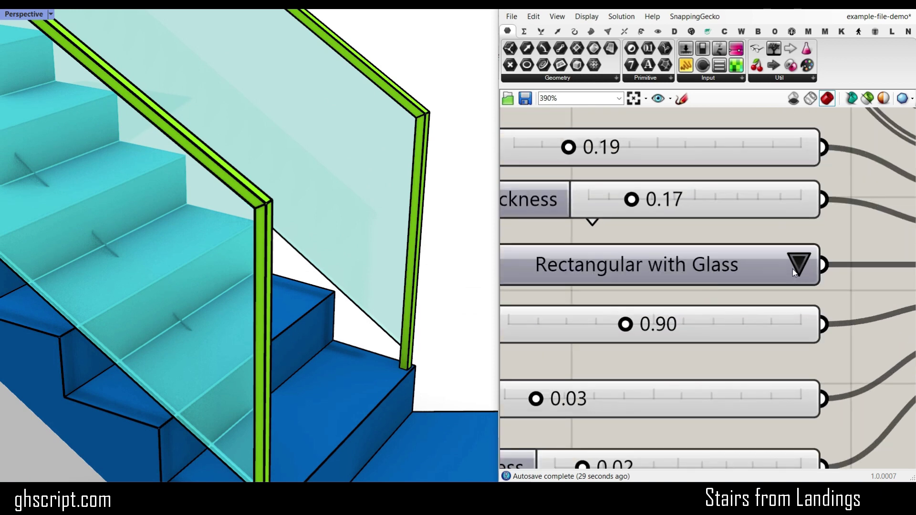
pyautogui.click(795, 268)
pyautogui.click(819, 278)
pyautogui.scroll(-6, 346, 269)
pyautogui.moveTo(345, 269); pyautogui.dragTo(317, 307, button='right')
# Set the Rail Type to Circular and view the round rail at the landing
pyautogui.click(800, 277)
pyautogui.click(817, 287)
pyautogui.scroll(7, 185, 253)
# Set the Rail Type to Circular with Glass and view the glazed rail along the lower flight
pyautogui.click(808, 264)
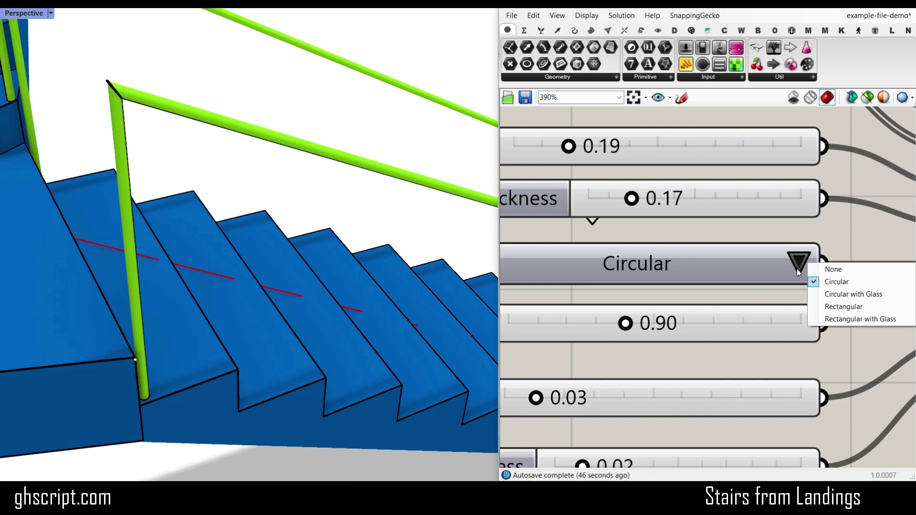
pyautogui.click(857, 295)
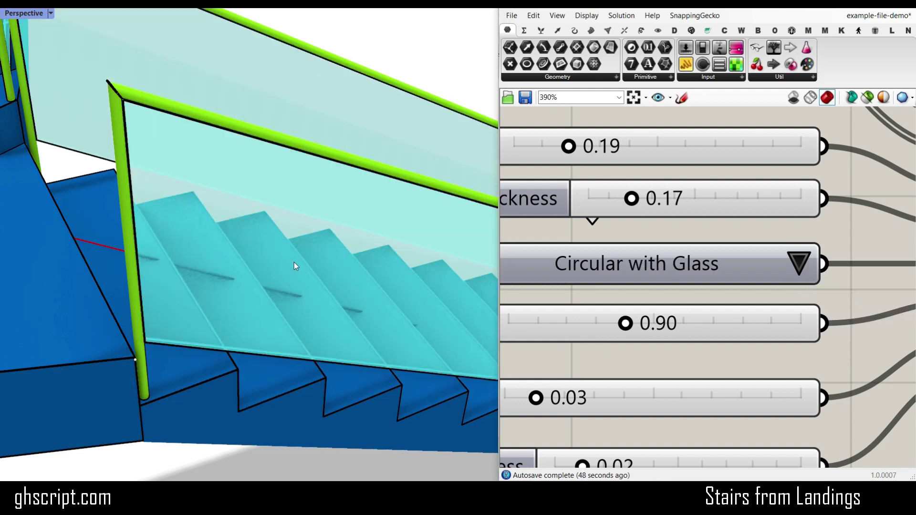
pyautogui.moveTo(294, 262); pyautogui.dragTo(81, 152, button='right')
pyautogui.scroll(3, 108, 185)
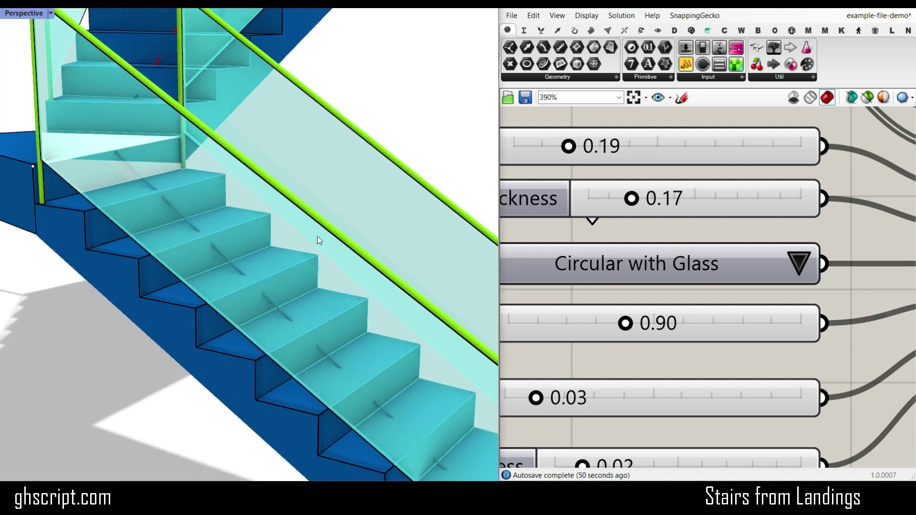
# Set the Rail Type to Rectangular and examine the rail's corner joint at the middle landing
pyautogui.click(807, 267)
pyautogui.click(842, 308)
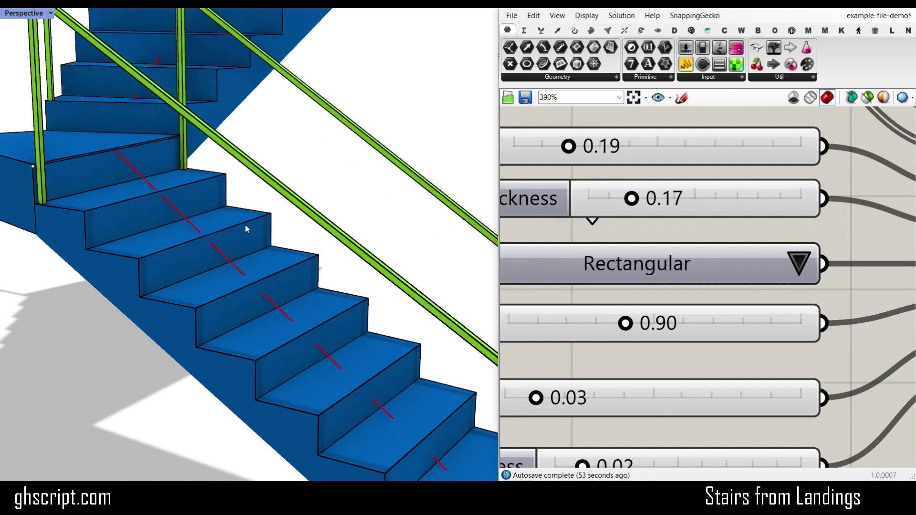
pyautogui.moveTo(245, 224); pyautogui.dragTo(117, 120, button='right')
pyautogui.scroll(3, 117, 120)
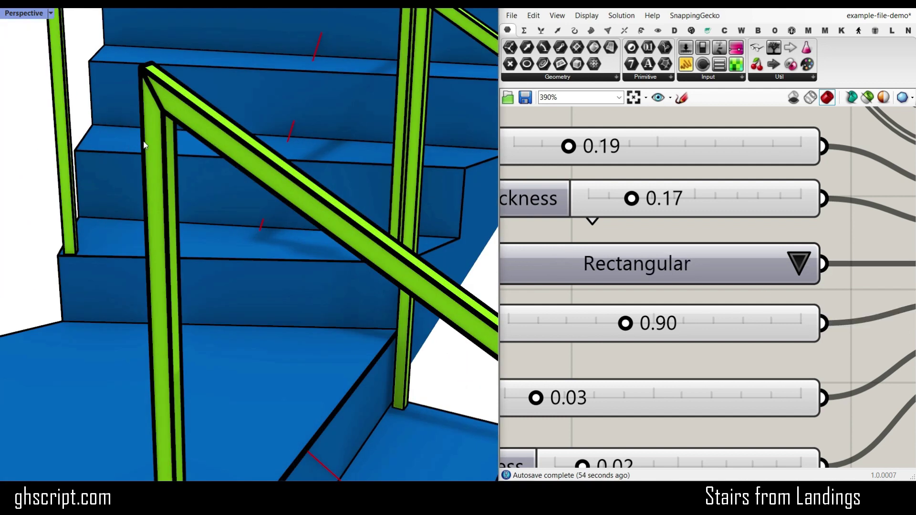
# Set the Rail Type to Rectangular with Glass and view the glazed rails around the middle landing
pyautogui.click(803, 260)
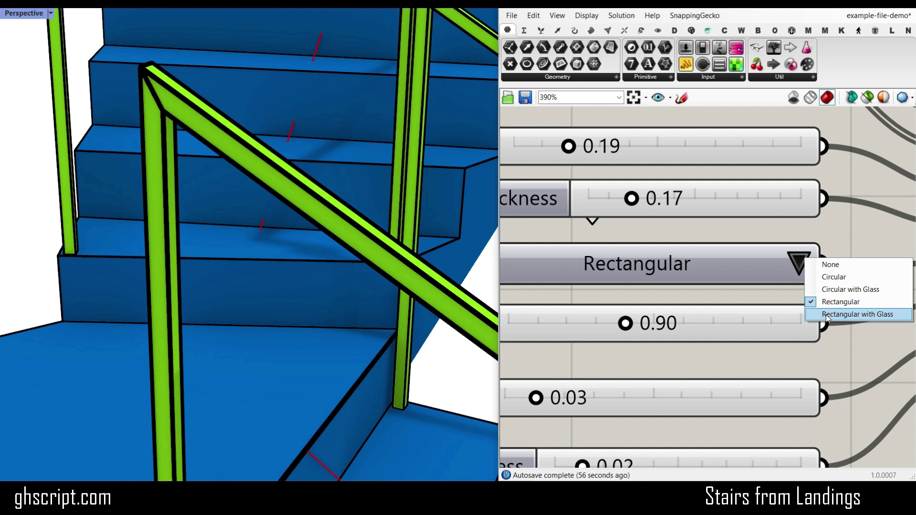
pyautogui.click(845, 315)
pyautogui.scroll(-5, 239, 231)
pyautogui.moveTo(239, 231); pyautogui.dragTo(413, 282, button='right')
pyautogui.scroll(-3, 608, 315)
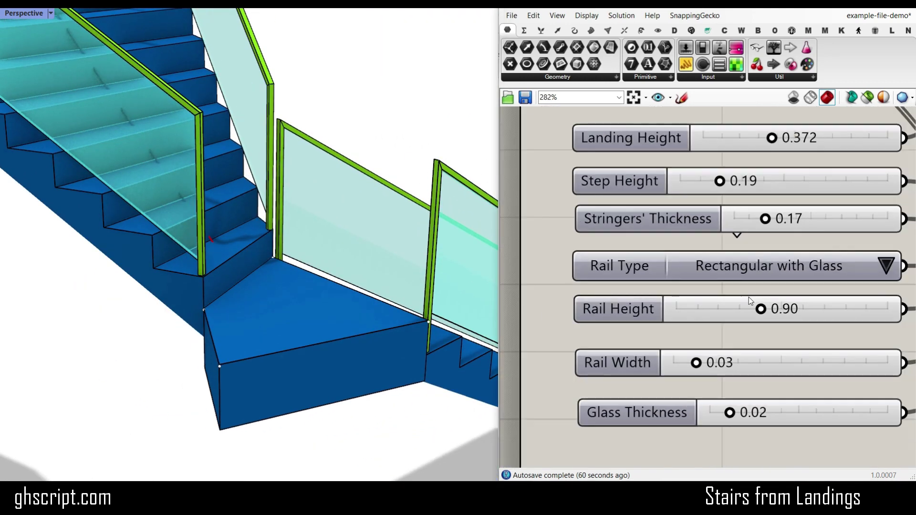
# Set the Rail Height to 0.83 and view the rails along the lower flight
pyautogui.scroll(4, 753, 311)
pyautogui.moveTo(701, 309)
pyautogui.mouseDown()
pyautogui.moveTo(642, 306)
pyautogui.moveTo(692, 306)
pyautogui.mouseUp()
pyautogui.scroll(-2, 294, 202)
pyautogui.scroll(-4, 294, 202)
pyautogui.moveTo(294, 201); pyautogui.dragTo(319, 237, button='right')
pyautogui.scroll(6, 381, 269)
# Set the Rail Width to 0.06 after trying 0.05, viewing the rail frames on the lower flight
pyautogui.moveTo(667, 310); pyautogui.dragTo(764, 264, button='right')
pyautogui.scroll(-2, 725, 262)
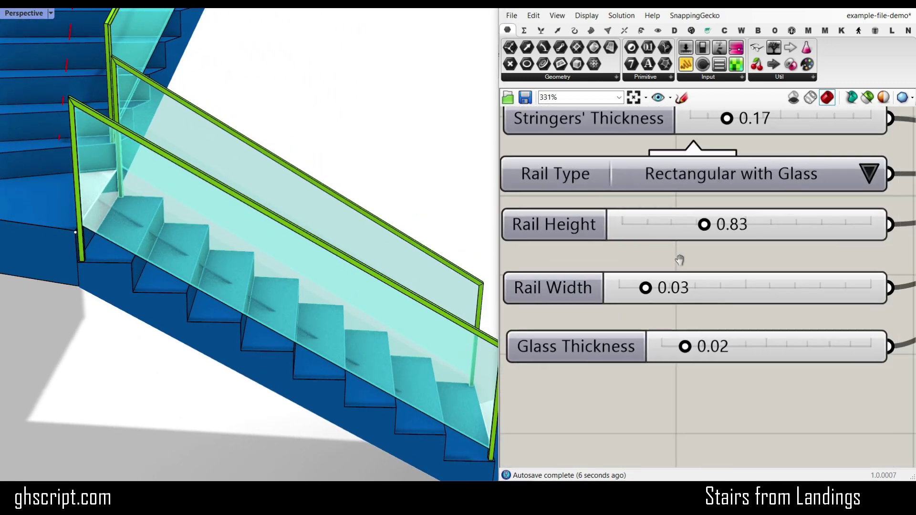
pyautogui.scroll(3, 669, 282)
pyautogui.moveTo(647, 292); pyautogui.dragTo(684, 297)
pyautogui.scroll(-6, 369, 278)
pyautogui.moveTo(370, 279); pyautogui.dragTo(102, 350, button='right')
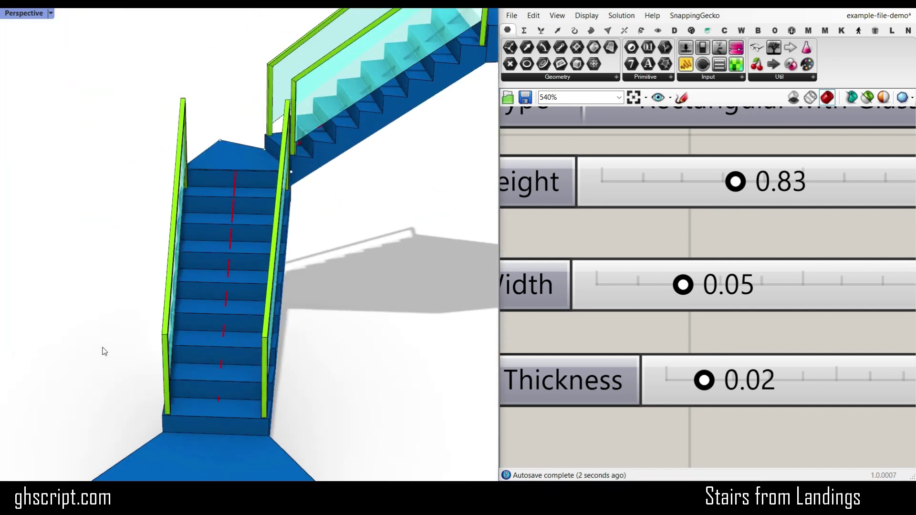
pyautogui.scroll(4, 103, 350)
pyautogui.scroll(3, 193, 342)
pyautogui.moveTo(193, 342); pyautogui.dragTo(215, 337, button='right')
pyautogui.moveTo(684, 286); pyautogui.dragTo(706, 287)
pyautogui.scroll(-7, 321, 250)
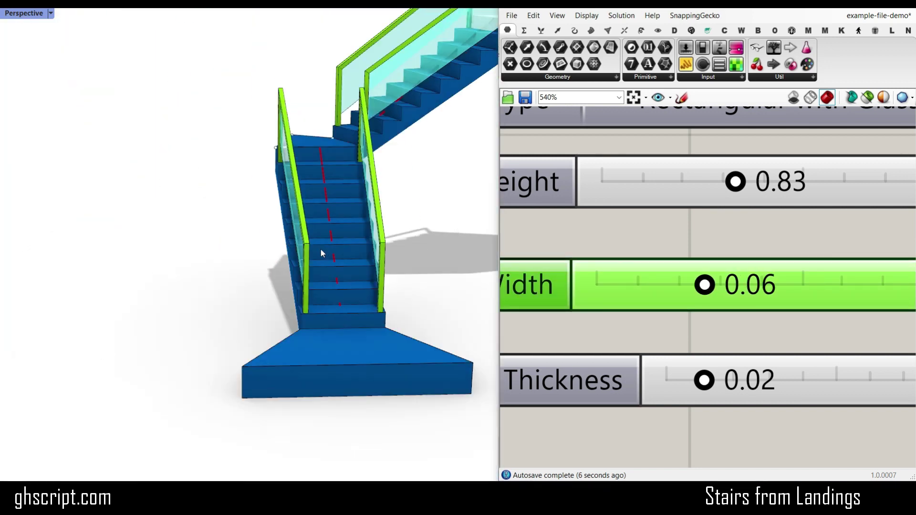
pyautogui.moveTo(321, 249); pyautogui.dragTo(301, 268, button='right')
# Set the Glass Thickness to 0.03 and view the glass panels and the staircase from several angles
pyautogui.scroll(-3, 741, 277)
pyautogui.moveTo(701, 318); pyautogui.dragTo(696, 297, button='right')
pyautogui.scroll(4, 697, 299)
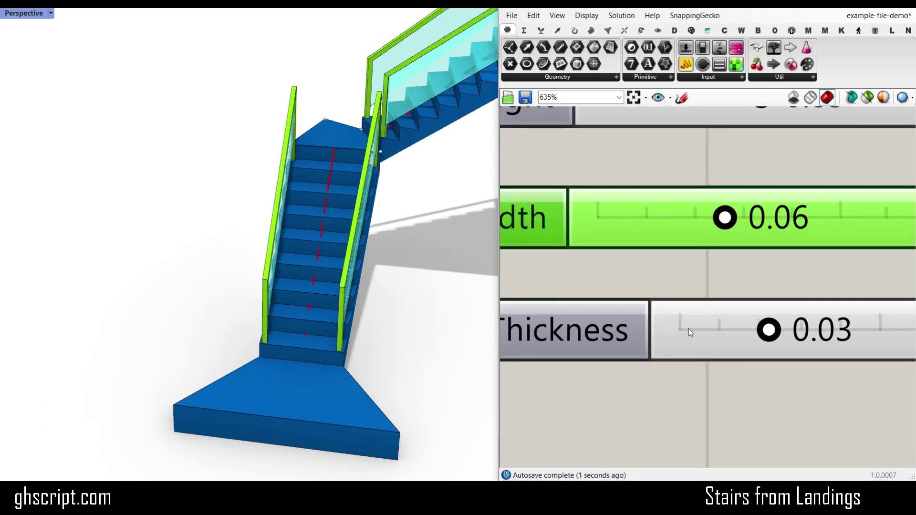
pyautogui.moveTo(190, 290); pyautogui.dragTo(336, 294, button='right')
pyautogui.scroll(6, 348, 256)
pyautogui.scroll(-8, 336, 293)
pyautogui.moveTo(367, 234); pyautogui.dragTo(359, 257, button='right')
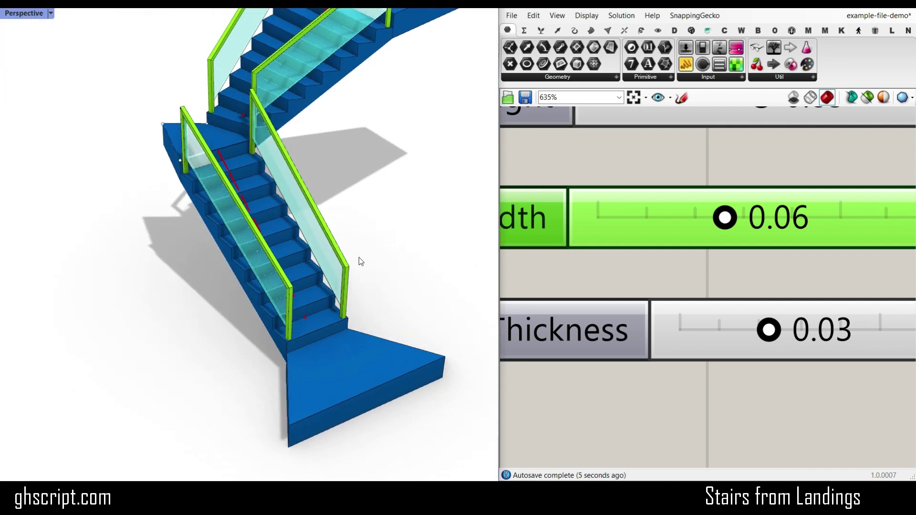
pyautogui.scroll(-8, 310, 268)
pyautogui.scroll(7, 296, 230)
pyautogui.moveTo(295, 231); pyautogui.dragTo(237, 223, button='right')
pyautogui.scroll(-3, 251, 230)
# Bake the Steps Rise output of the Stairs from landings component
pyautogui.scroll(-8, 631, 262)
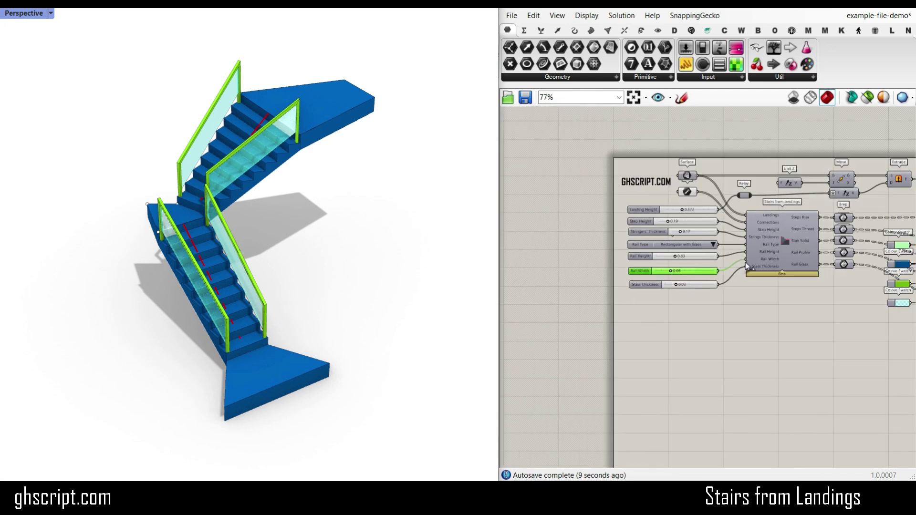
pyautogui.scroll(3, 745, 262)
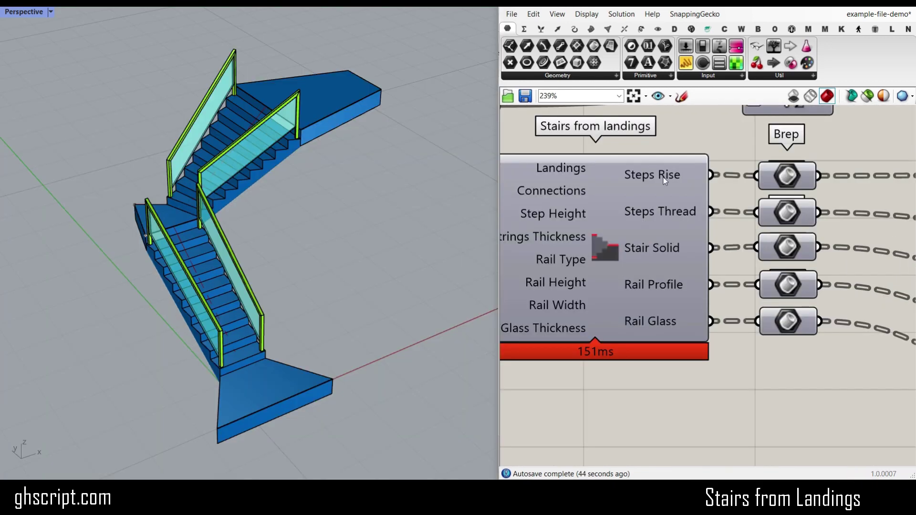
pyautogui.scroll(2, 663, 177)
pyautogui.rightClick(648, 176)
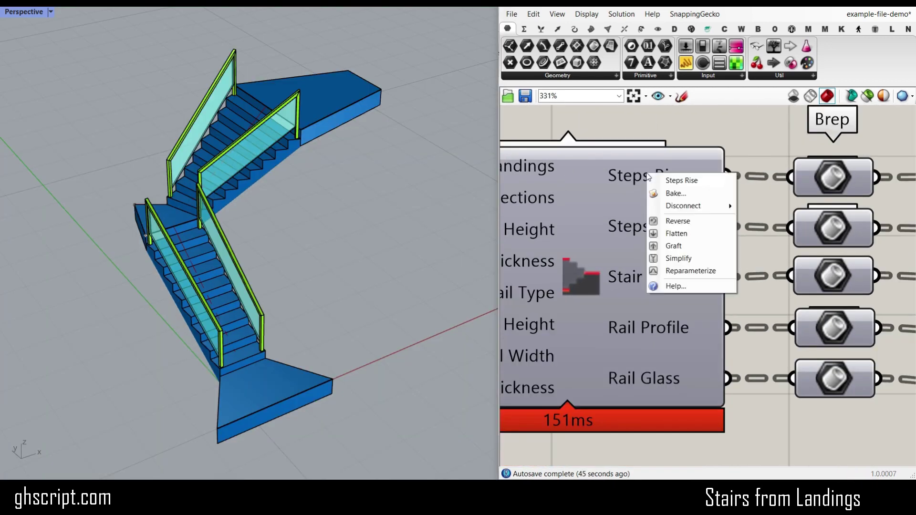
pyautogui.click(676, 193)
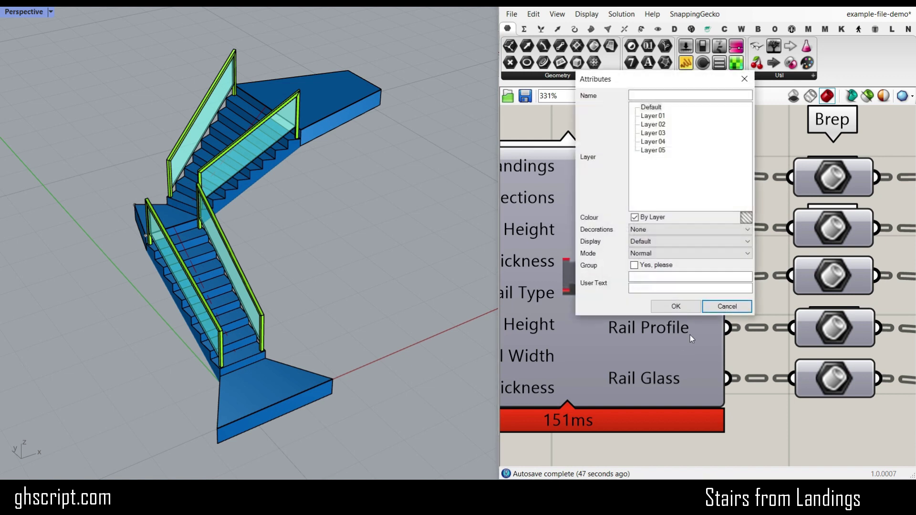
pyautogui.click(673, 305)
# Move the baked step risers away from the staircase together with the landing surfaces
pyautogui.scroll(-3, 386, 296)
pyautogui.moveTo(385, 296); pyautogui.dragTo(219, 148)
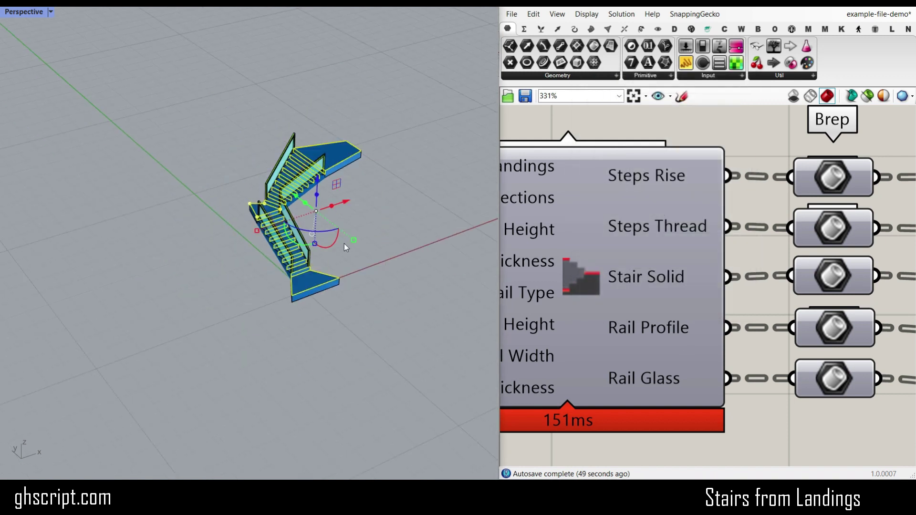
pyautogui.moveTo(303, 203); pyautogui.dragTo(221, 138)
pyautogui.click(124, 171)
# Examine the separated step risers of both flights and return them to their original place
pyautogui.scroll(5, 157, 186)
pyautogui.moveTo(157, 186); pyautogui.dragTo(211, 255, button='right')
pyautogui.scroll(-6, 267, 176)
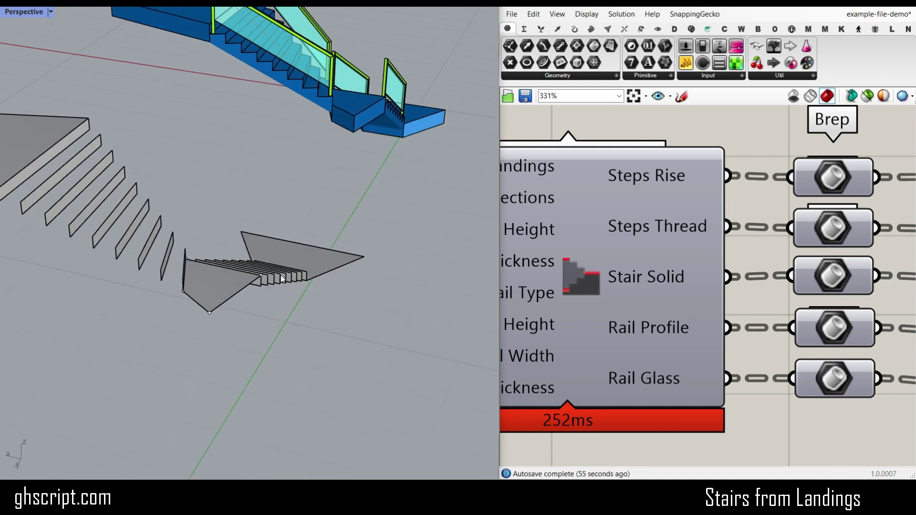
pyautogui.moveTo(280, 277); pyautogui.dragTo(178, 241, button='right')
pyautogui.scroll(3, 261, 267)
pyautogui.scroll(-10, 151, 249)
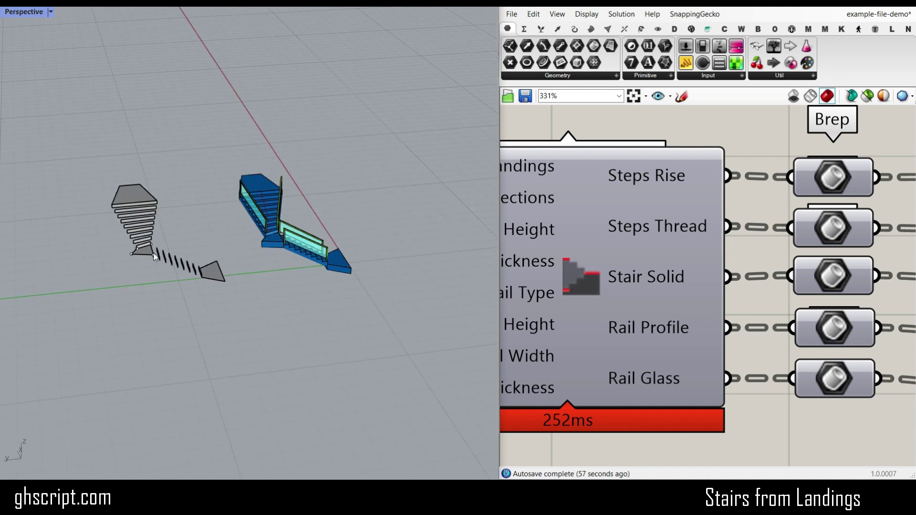
pyautogui.moveTo(153, 252); pyautogui.dragTo(278, 250)
pyautogui.scroll(2, 303, 188)
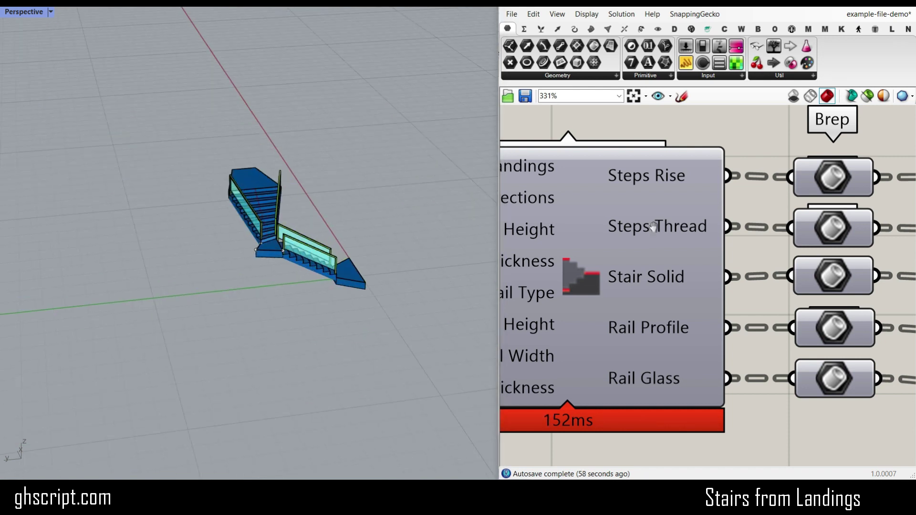
# Bake the Steps Thread output onto Layer 02
pyautogui.moveTo(653, 227); pyautogui.dragTo(639, 218, button='right')
pyautogui.scroll(4, 659, 224)
pyautogui.keyDown('shift'); pyautogui.moveTo(241, 209); pyautogui.dragTo(246, 191, button='right'); pyautogui.keyUp('shift')
pyautogui.scroll(5, 247, 195)
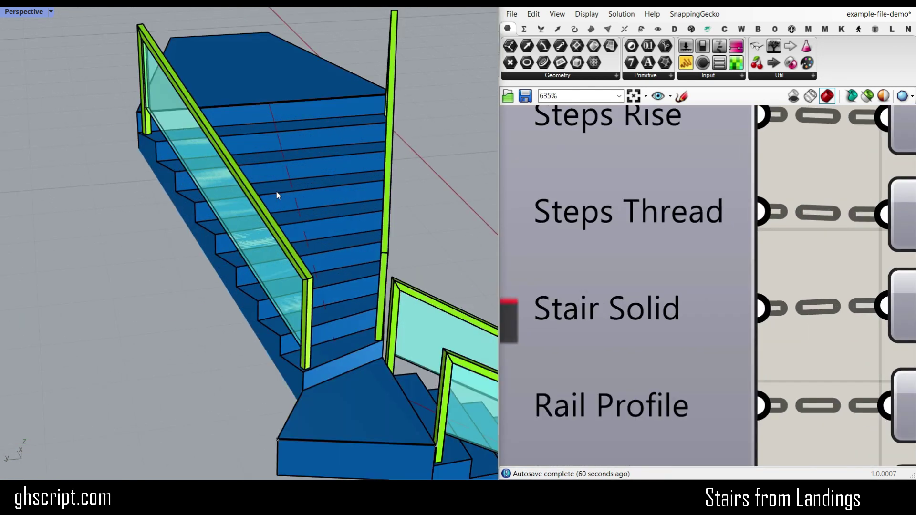
pyautogui.rightClick(686, 203)
pyautogui.click(710, 222)
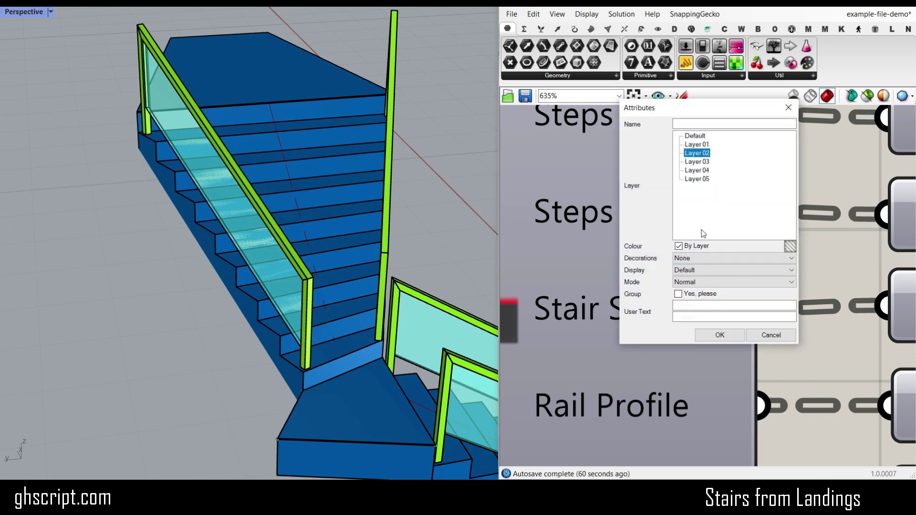
pyautogui.click(717, 336)
# Select the baked risers and treads and move them beside the staircase
pyautogui.scroll(-5, 302, 201)
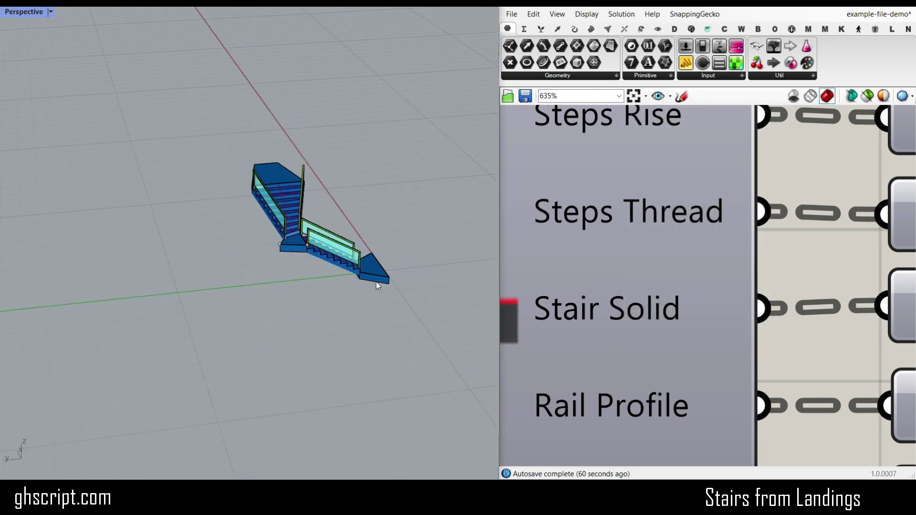
pyautogui.moveTo(382, 285); pyautogui.dragTo(184, 145)
pyautogui.moveTo(289, 227); pyautogui.dragTo(187, 235)
pyautogui.press('Escape')
# Examine the separated risers and treads from several angles and undo their move
pyautogui.scroll(15, 171, 196)
pyautogui.moveTo(171, 228); pyautogui.dragTo(267, 190, button='right')
pyautogui.scroll(-3, 266, 190)
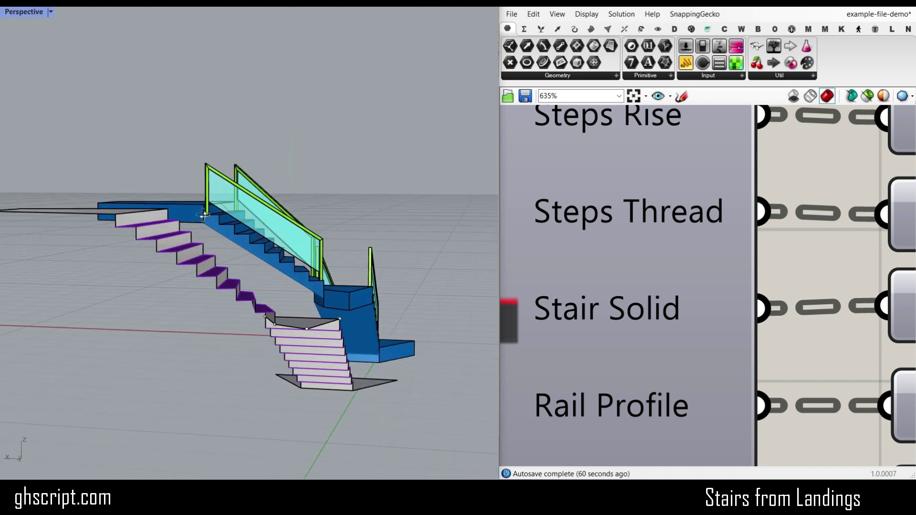
pyautogui.scroll(8, 170, 257)
pyautogui.scroll(-8, 88, 247)
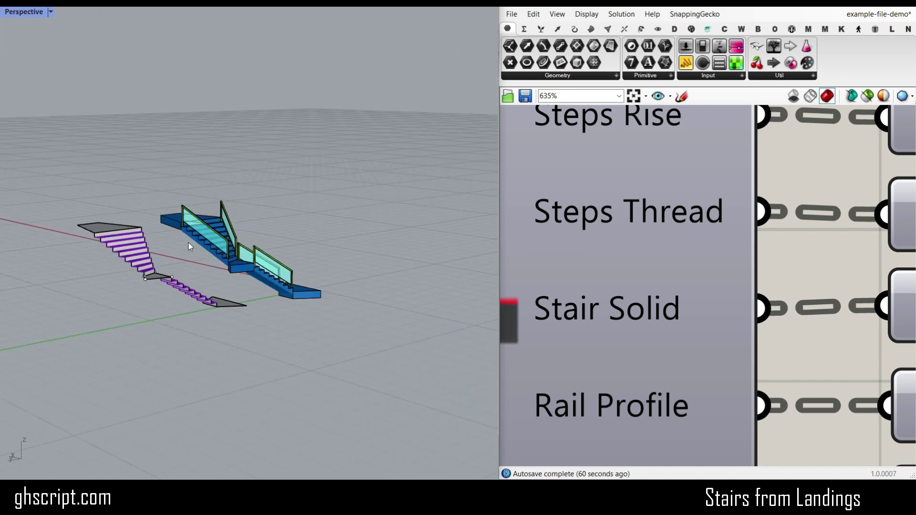
pyautogui.moveTo(188, 243); pyautogui.dragTo(147, 266, button='right')
pyautogui.hotkey('ctrl', 'z')
pyautogui.click(313, 206)
# Bake the Stair Solid output of the Stairs from landings component
pyautogui.scroll(5, 288, 205)
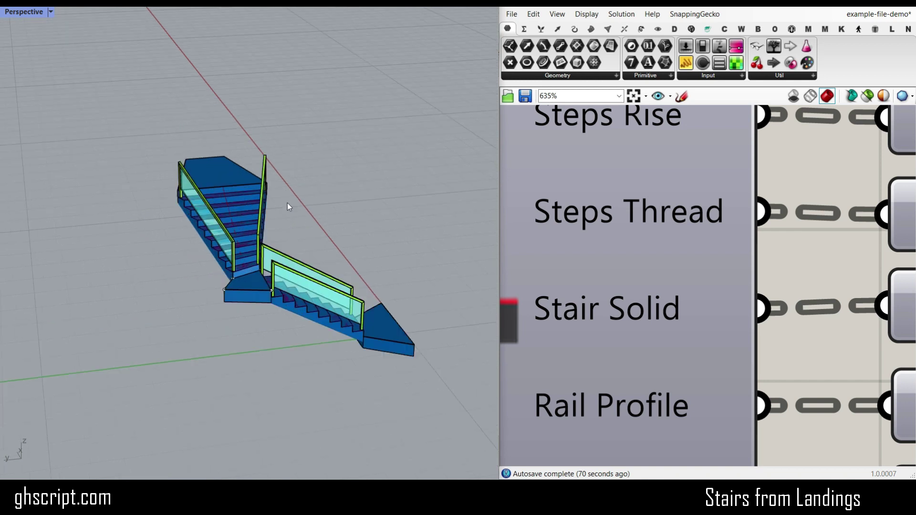
pyautogui.scroll(-3, 708, 261)
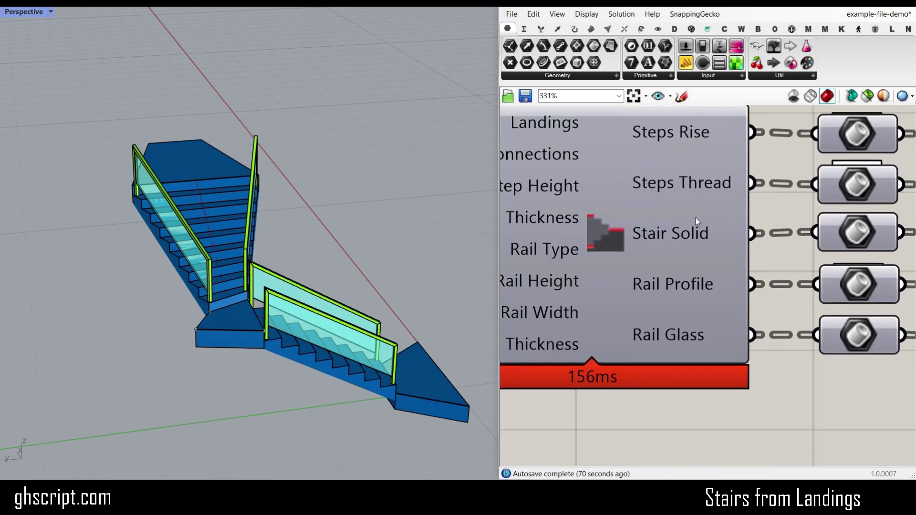
pyautogui.scroll(5, 696, 218)
pyautogui.rightClick(675, 229)
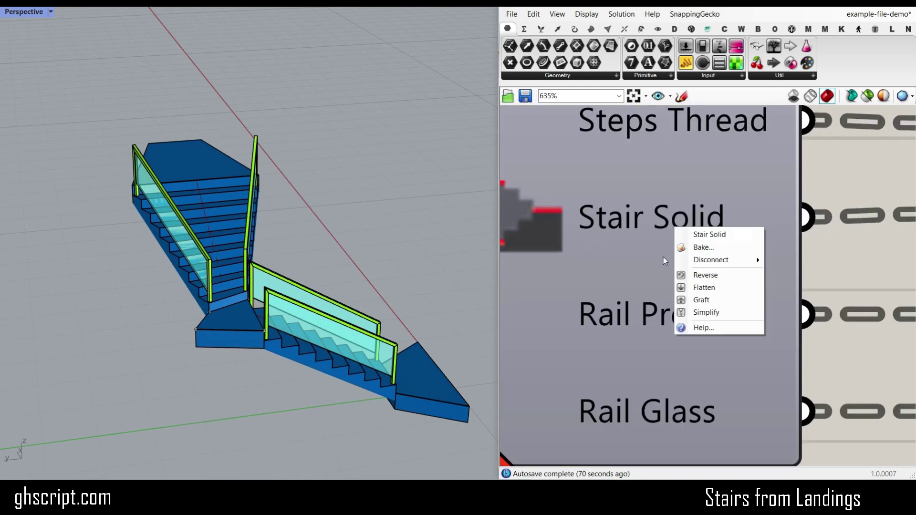
pyautogui.click(703, 248)
pyautogui.click(706, 356)
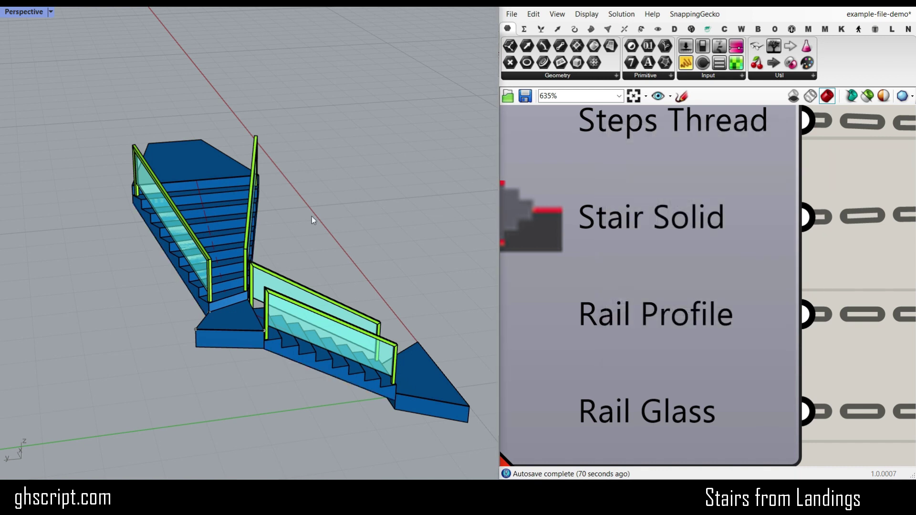
# Move the baked solid of the lower flight out in front of the staircase
pyautogui.scroll(-3, 307, 268)
pyautogui.click(308, 322)
pyautogui.moveTo(309, 321); pyautogui.dragTo(190, 380)
pyautogui.click(258, 308)
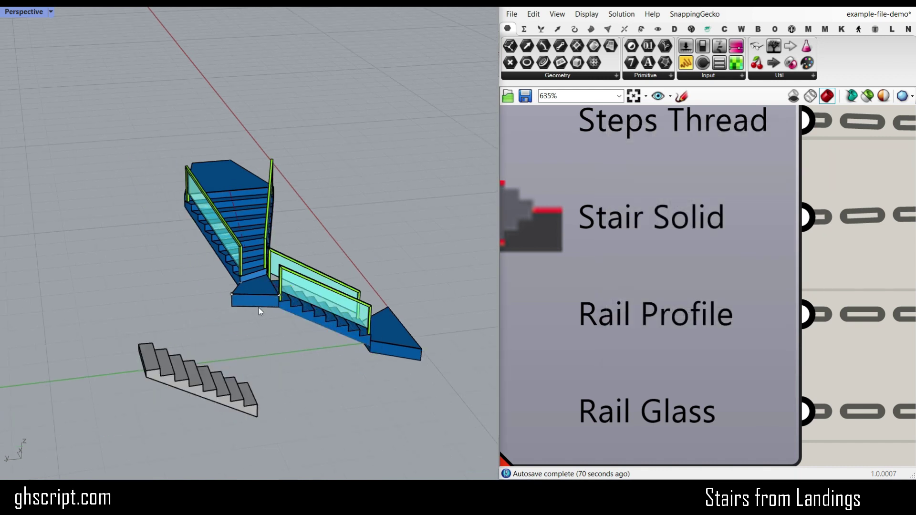
# Examine the separated lower flight solid from several angles and undo its move
pyautogui.moveTo(259, 308); pyautogui.dragTo(188, 316, button='right')
pyautogui.scroll(10, 207, 334)
pyautogui.moveTo(256, 347); pyautogui.dragTo(298, 356, button='right')
pyautogui.scroll(-5, 298, 356)
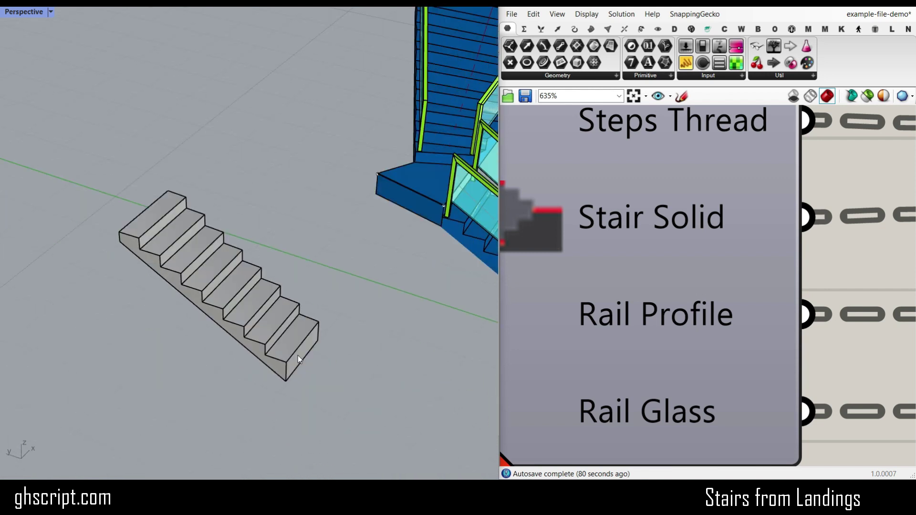
pyautogui.scroll(6, 291, 372)
pyautogui.moveTo(284, 287); pyautogui.dragTo(287, 237, button='right')
pyautogui.hotkey('ctrl', 'z')
# Bake the Rail Profile output of the Stairs from landings component
pyautogui.scroll(-11, 247, 237)
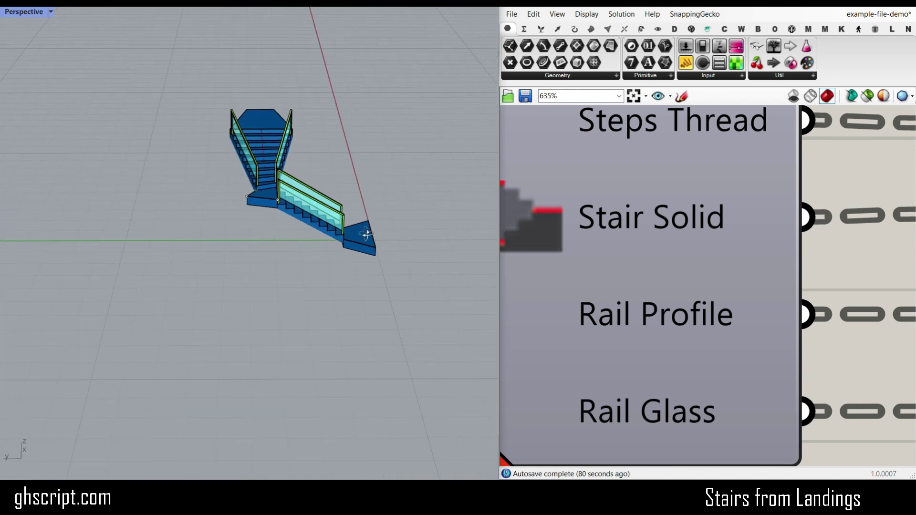
pyautogui.moveTo(709, 266); pyautogui.dragTo(705, 249, button='right')
pyautogui.scroll(-4, 705, 249)
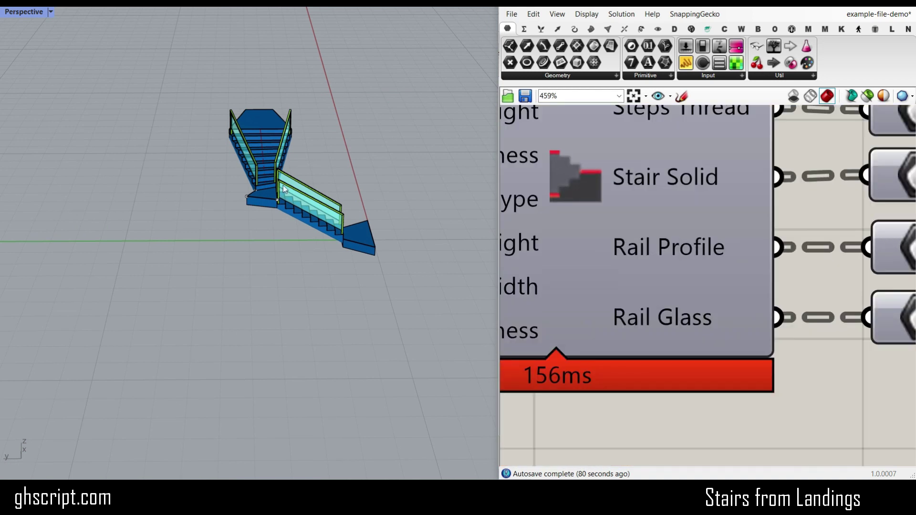
pyautogui.scroll(5, 283, 185)
pyautogui.rightClick(644, 250)
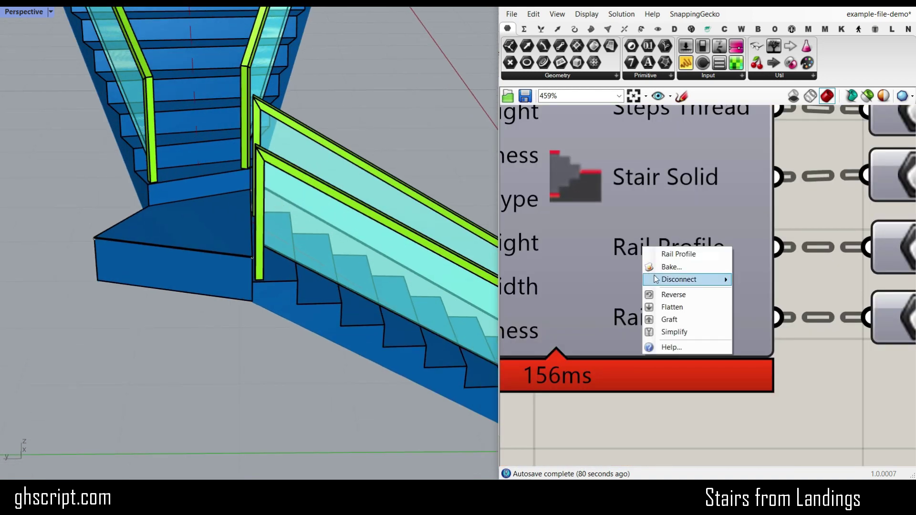
pyautogui.click(656, 268)
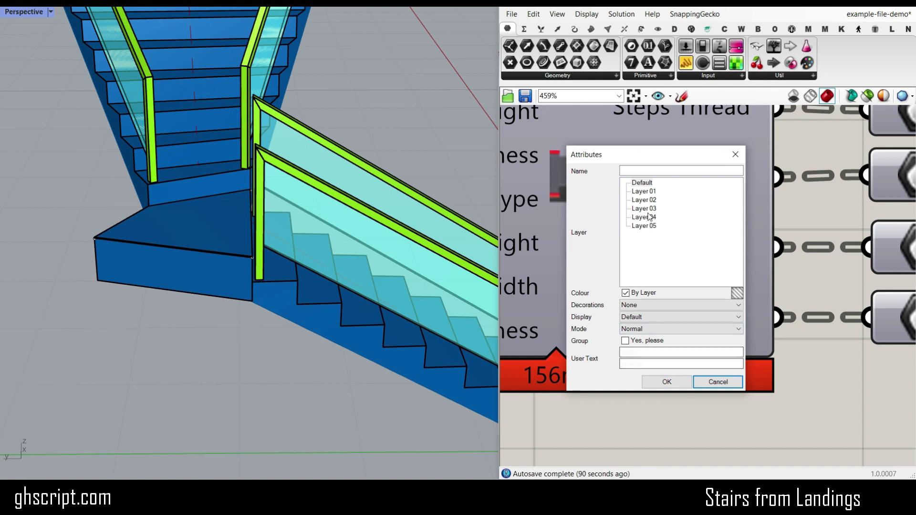
pyautogui.click(667, 383)
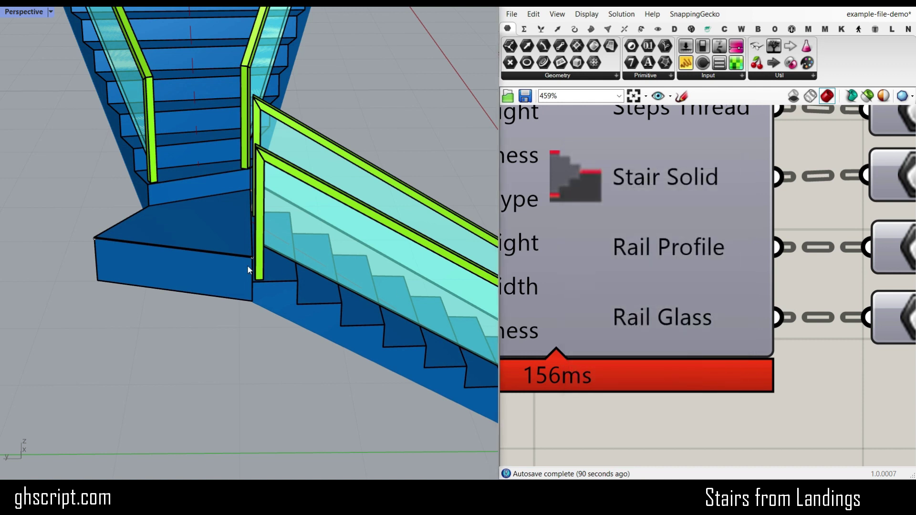
# Move the baked rail profiles and risers beside the staircase and examine them
pyautogui.scroll(-10, 300, 256)
pyautogui.moveTo(365, 316); pyautogui.dragTo(245, 199)
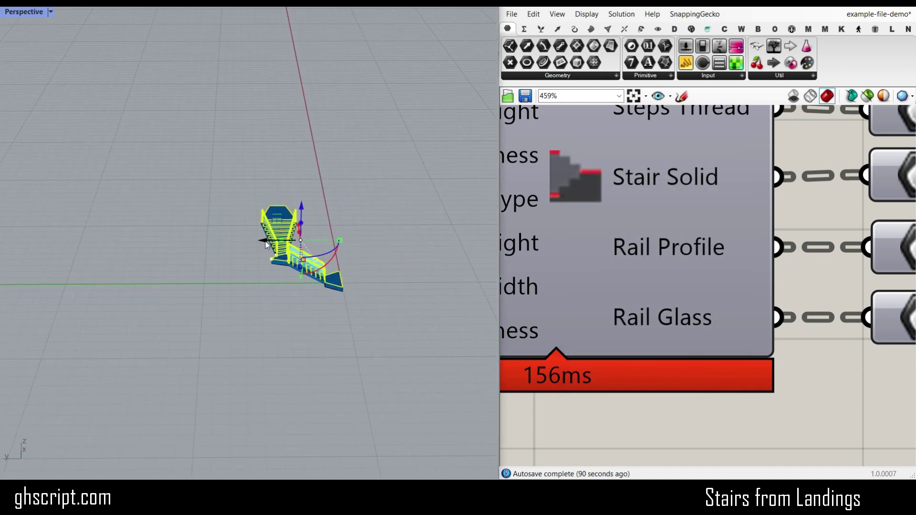
pyautogui.moveTo(265, 242); pyautogui.dragTo(180, 181)
pyautogui.click(179, 181)
pyautogui.scroll(10, 178, 231)
pyautogui.moveTo(180, 231); pyautogui.dragTo(258, 222, button='right')
pyautogui.scroll(-4, 250, 274)
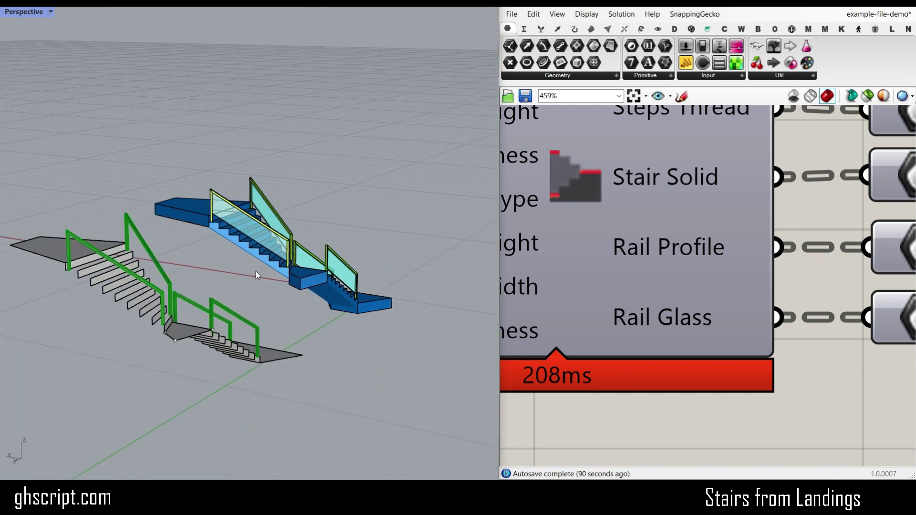
# Bake the Rail Glass output of the Stairs from landings component with the default attributes
pyautogui.scroll(5, 256, 275)
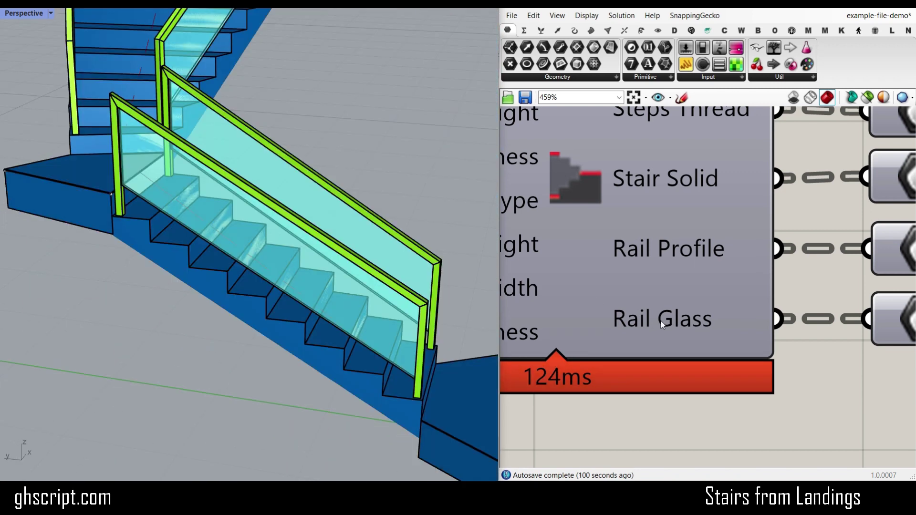
pyautogui.rightClick(667, 317)
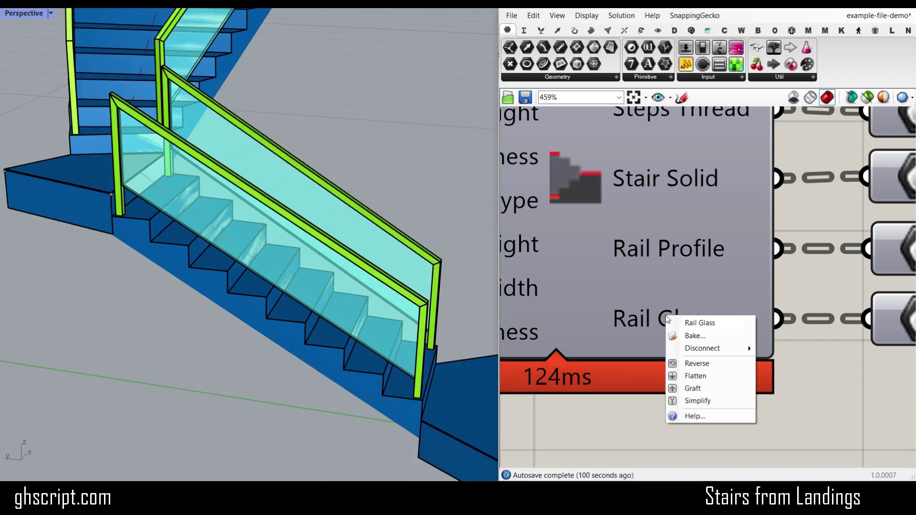
pyautogui.click(689, 337)
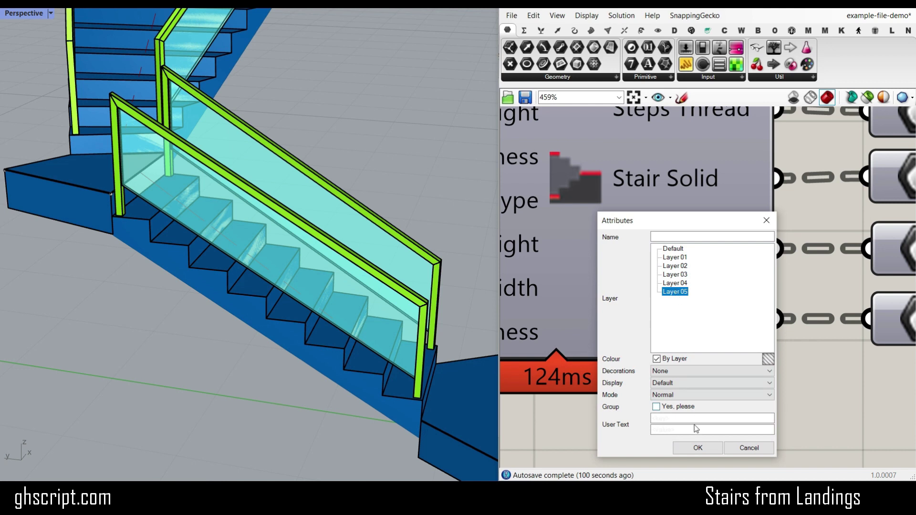
pyautogui.click(699, 447)
# Move the baked geometry beside the staircase, examine the rail glass panels, and undo the move
pyautogui.scroll(-10, 306, 329)
pyautogui.moveTo(308, 329); pyautogui.dragTo(161, 180)
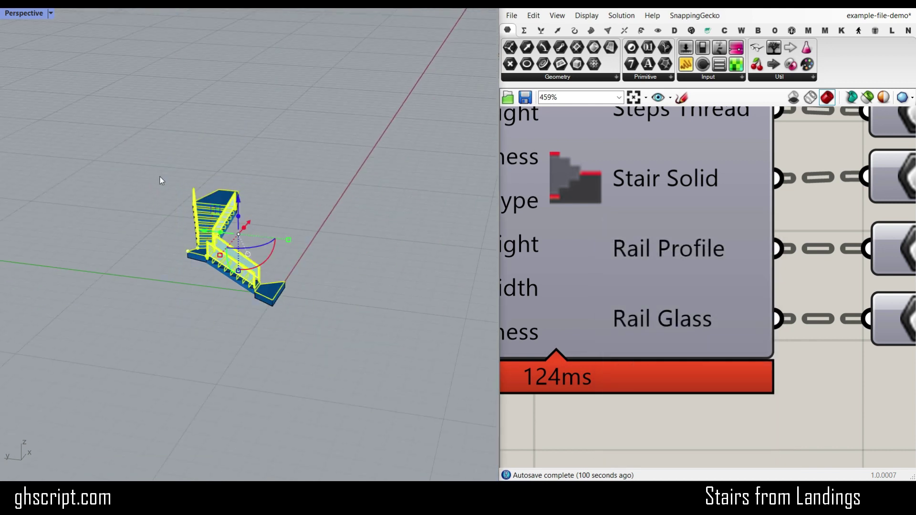
pyautogui.moveTo(211, 232); pyautogui.dragTo(312, 248)
pyautogui.click(380, 184)
pyautogui.scroll(8, 341, 295)
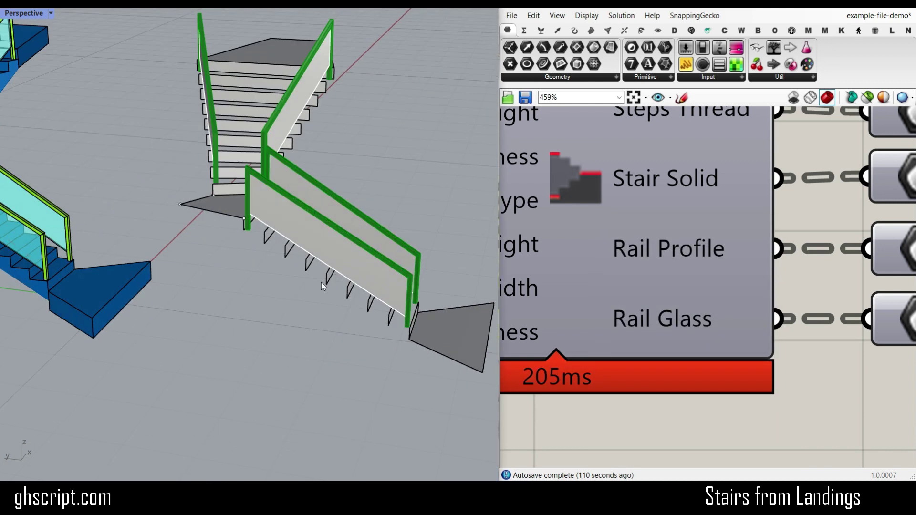
pyautogui.moveTo(322, 282); pyautogui.dragTo(347, 268, button='right')
pyautogui.scroll(-9, 353, 269)
pyautogui.hotkey('ctrl', 'z')
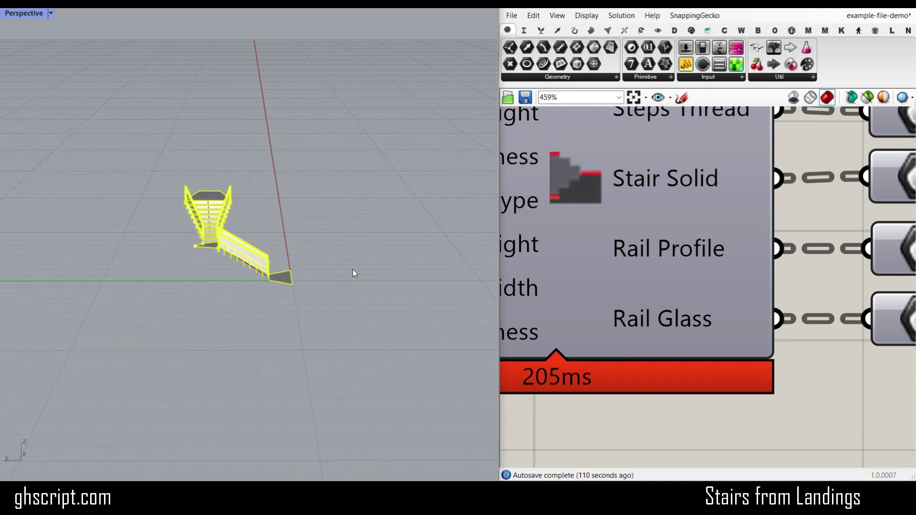
# Bake the Stair Solid output of the Stairs from landings component
pyautogui.click(437, 217)
pyautogui.rightClick(674, 184)
pyautogui.click(692, 206)
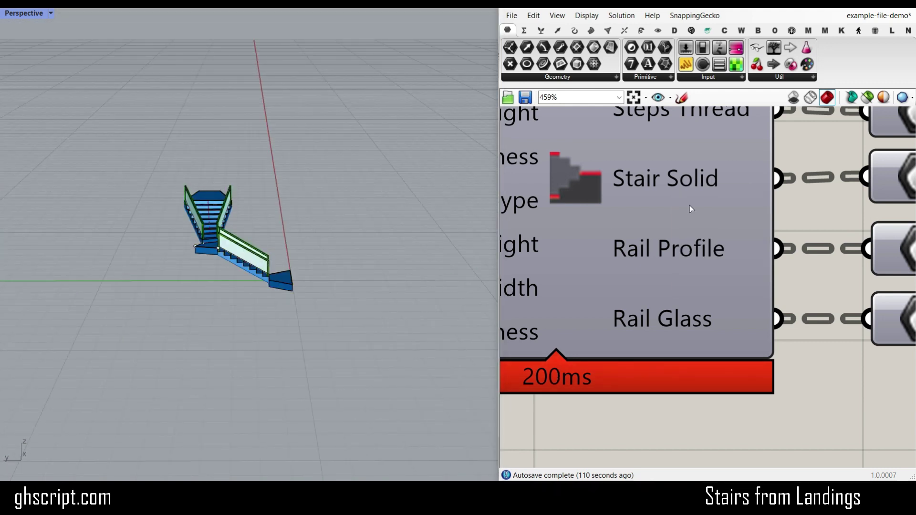
pyautogui.click(701, 319)
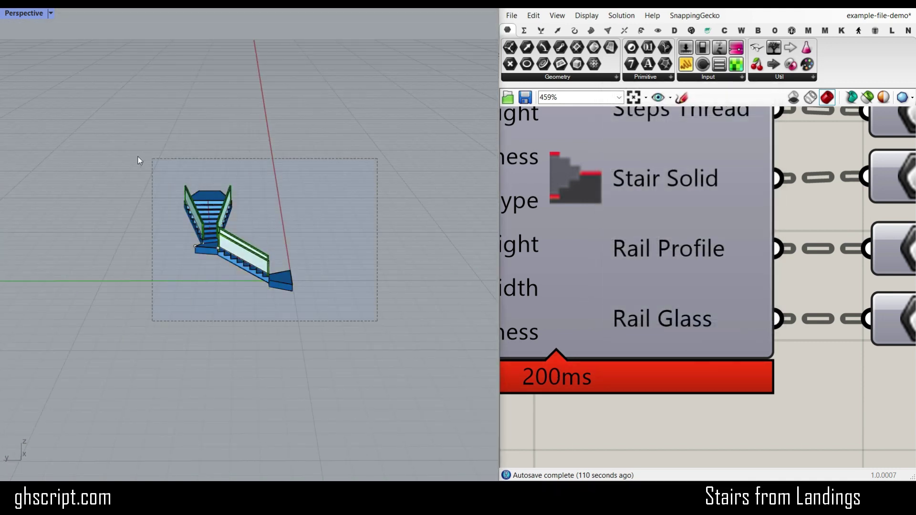
# Move the baked stair solids, rails and glass beside the staircase and examine them
pyautogui.moveTo(138, 161); pyautogui.dragTo(143, 162)
pyautogui.moveTo(205, 232); pyautogui.dragTo(336, 231)
pyautogui.click(400, 231)
pyautogui.scroll(6, 400, 231)
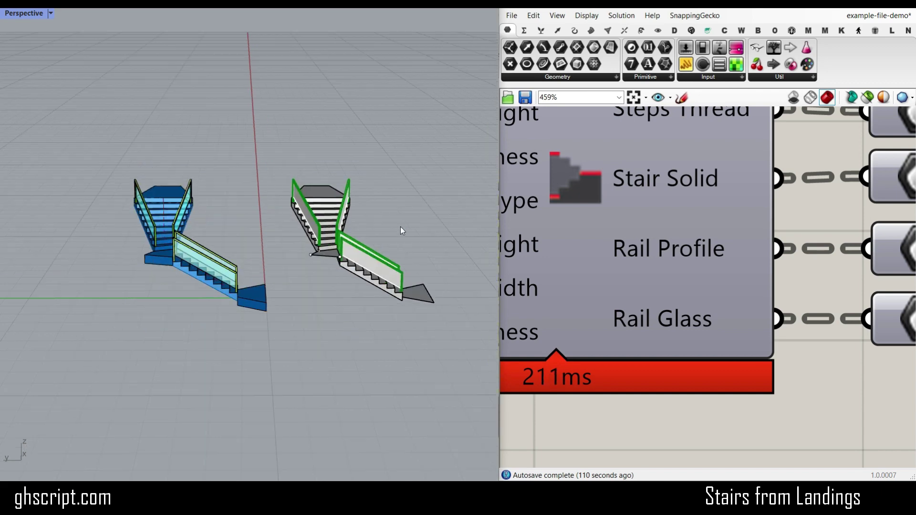
pyautogui.moveTo(401, 231)
pyautogui.mouseDown(button='right')
pyautogui.moveTo(329, 217)
pyautogui.moveTo(207, 226)
pyautogui.moveTo(385, 225)
pyautogui.mouseUp(button='right')
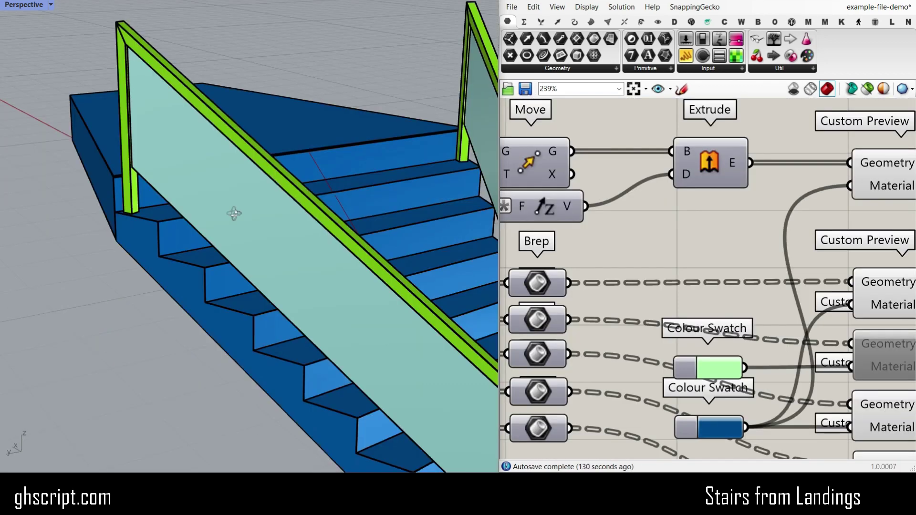
# Bake the extruded landings from the Extrude component's output
pyautogui.moveTo(234, 214); pyautogui.dragTo(208, 173, button='right')
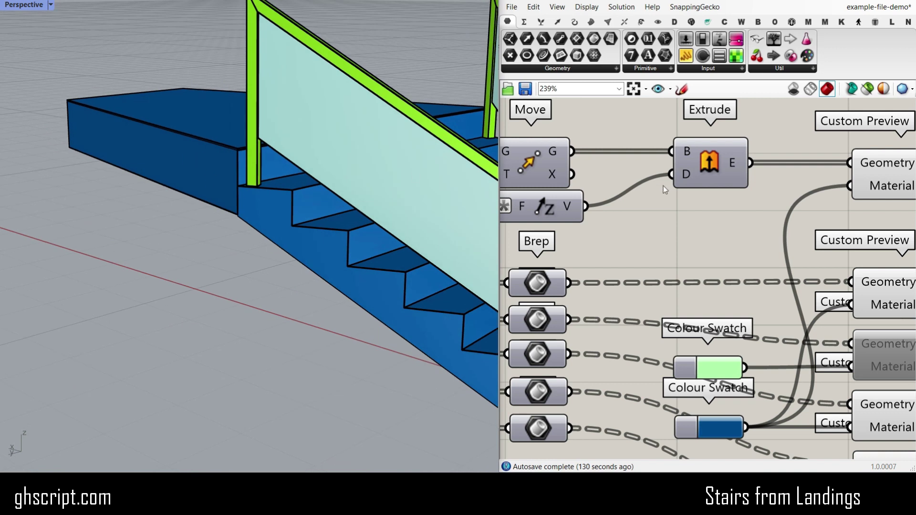
pyautogui.rightClick(722, 161)
pyautogui.rightClick(732, 156)
pyautogui.click(746, 174)
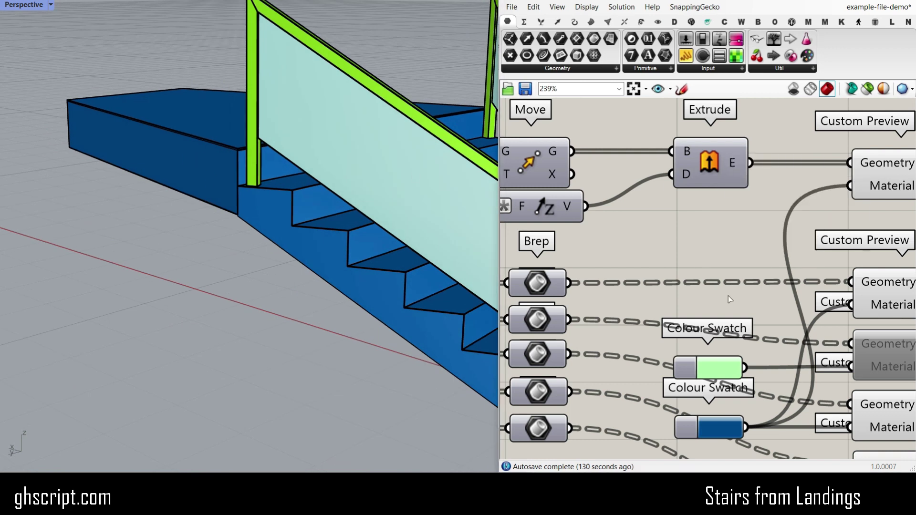
pyautogui.click(756, 285)
# Select the complete baked staircase, including the extruded landings, and move it away from the preview
pyautogui.scroll(-5, 299, 278)
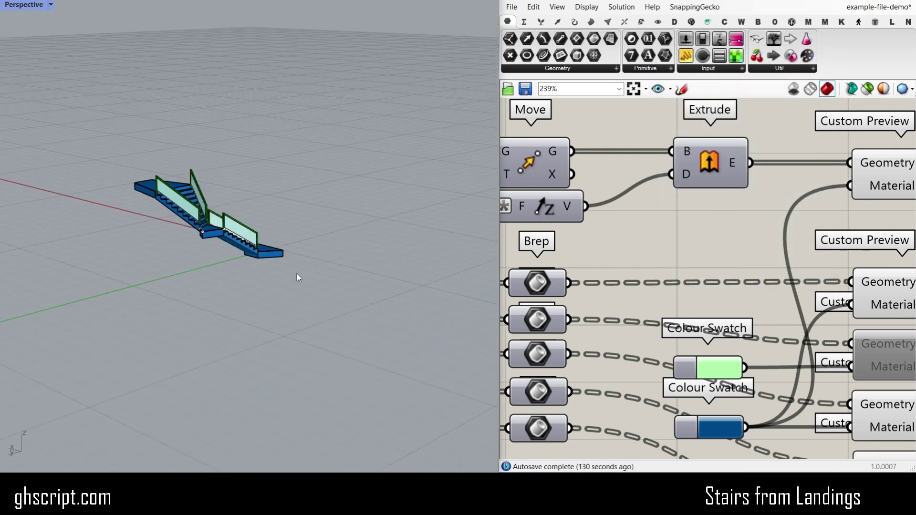
pyautogui.moveTo(315, 282); pyautogui.dragTo(129, 177)
pyautogui.moveTo(174, 225); pyautogui.dragTo(248, 224)
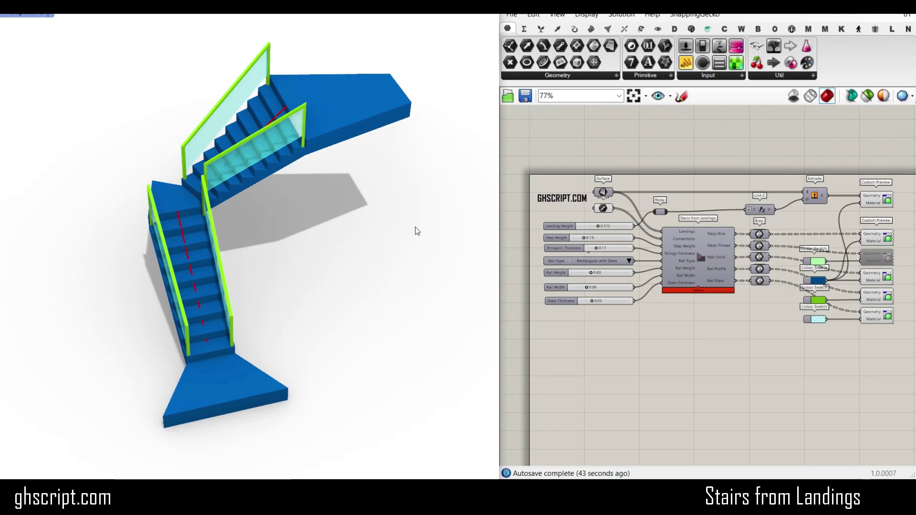
# Examine the two-flight and straight example staircases together with their surface and connection line inputs
pyautogui.moveTo(415, 227); pyautogui.dragTo(233, 272, button='right')
pyautogui.scroll(3, 623, 184)
pyautogui.scroll(3, 588, 206)
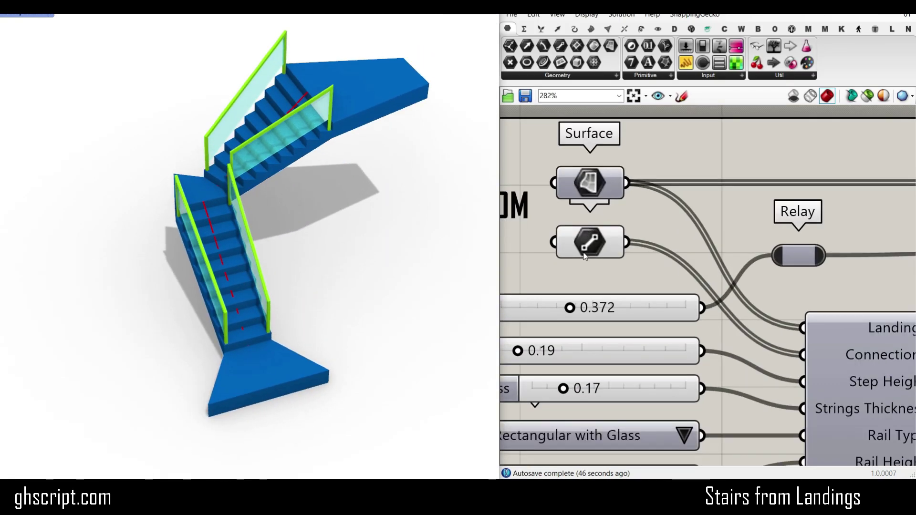
pyautogui.keyDown('shift'); pyautogui.moveTo(281, 229); pyautogui.dragTo(236, 239, button='right'); pyautogui.keyUp('shift')
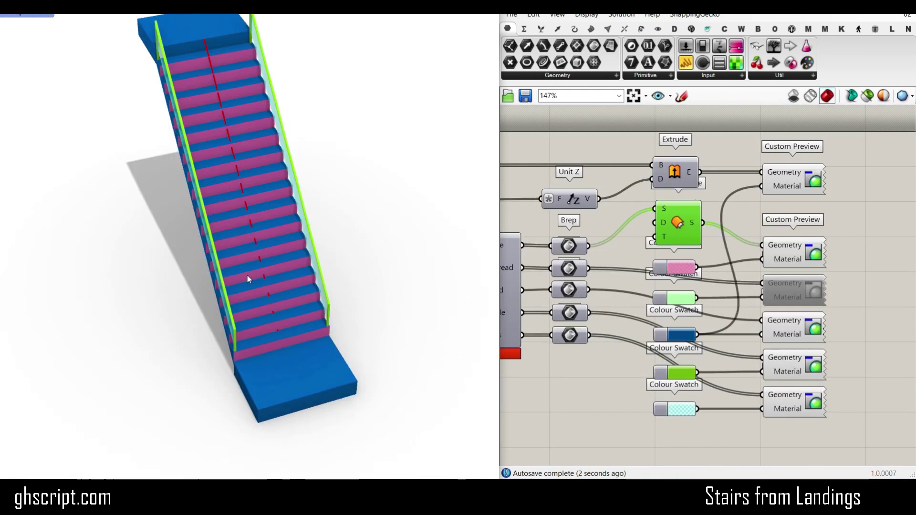
pyautogui.moveTo(249, 276); pyautogui.dragTo(283, 287, button='right')
pyautogui.keyDown('shift'); pyautogui.moveTo(343, 279); pyautogui.dragTo(278, 295, button='right'); pyautogui.keyUp('shift')
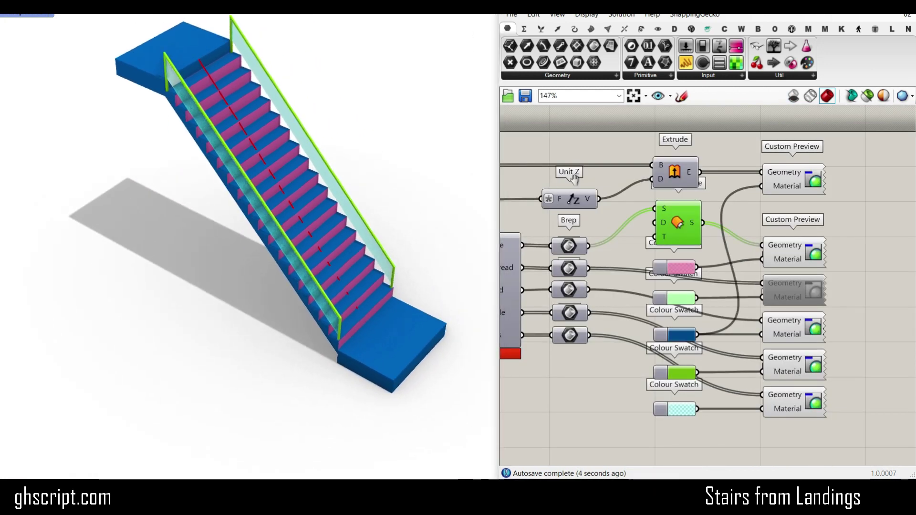
pyautogui.scroll(-2, 716, 186)
pyautogui.moveTo(573, 180); pyautogui.dragTo(667, 179, button='right')
pyautogui.scroll(3, 667, 179)
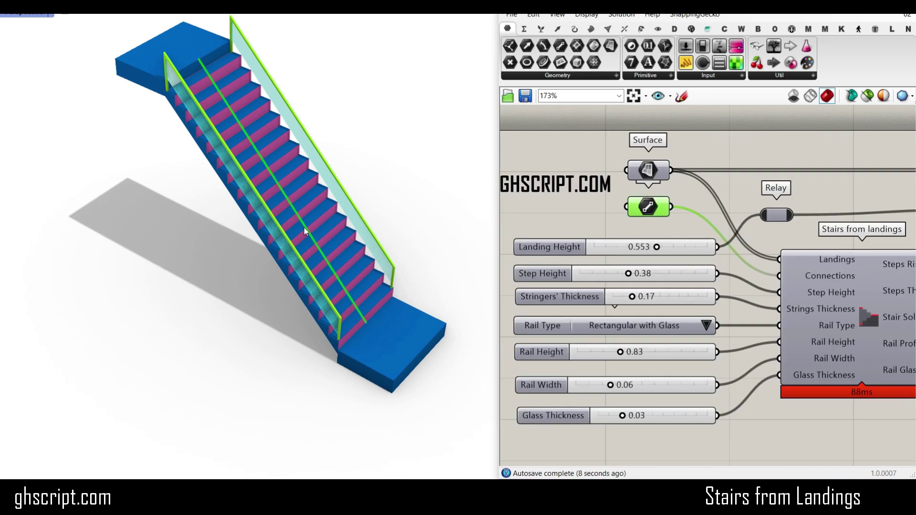
# Set the straight staircase's Landing Height to 0.568 and its Step Height to 0.52
pyautogui.scroll(2, 646, 260)
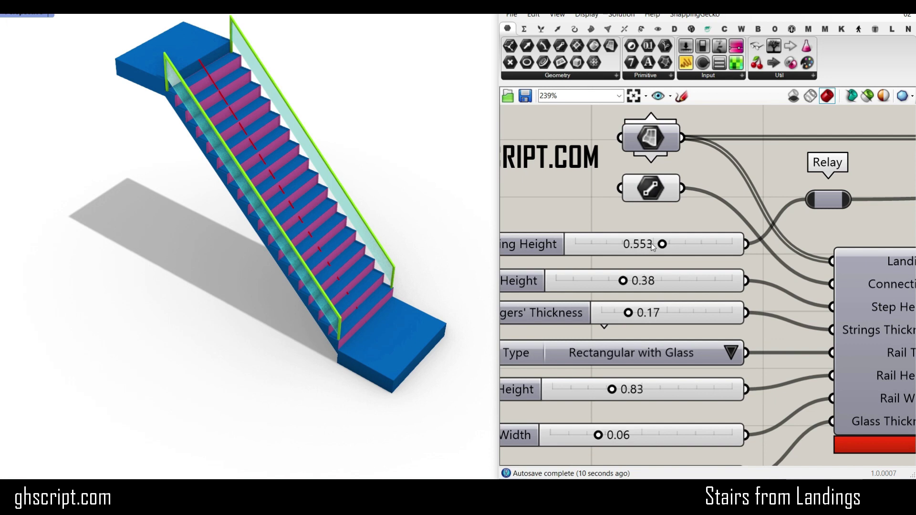
pyautogui.moveTo(662, 244)
pyautogui.mouseDown()
pyautogui.moveTo(590, 244)
pyautogui.moveTo(685, 245)
pyautogui.moveTo(665, 244)
pyautogui.mouseUp()
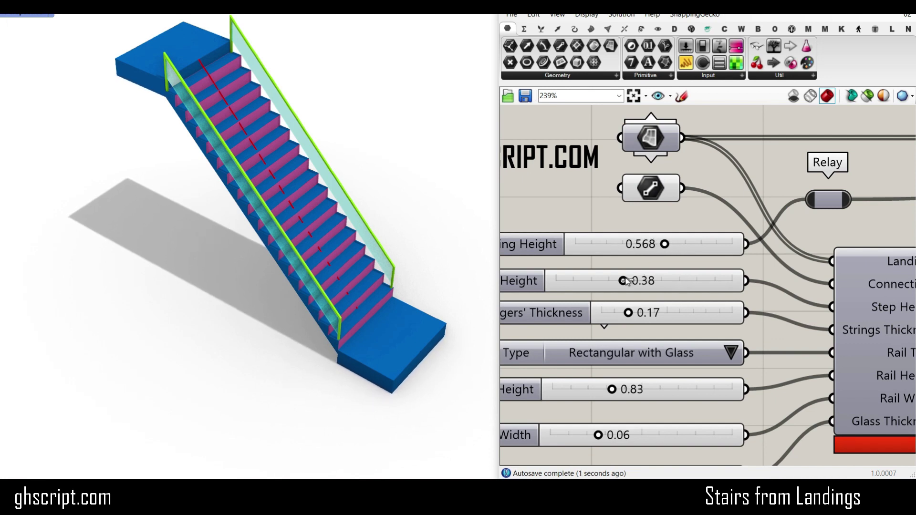
pyautogui.moveTo(624, 281); pyautogui.dragTo(648, 281)
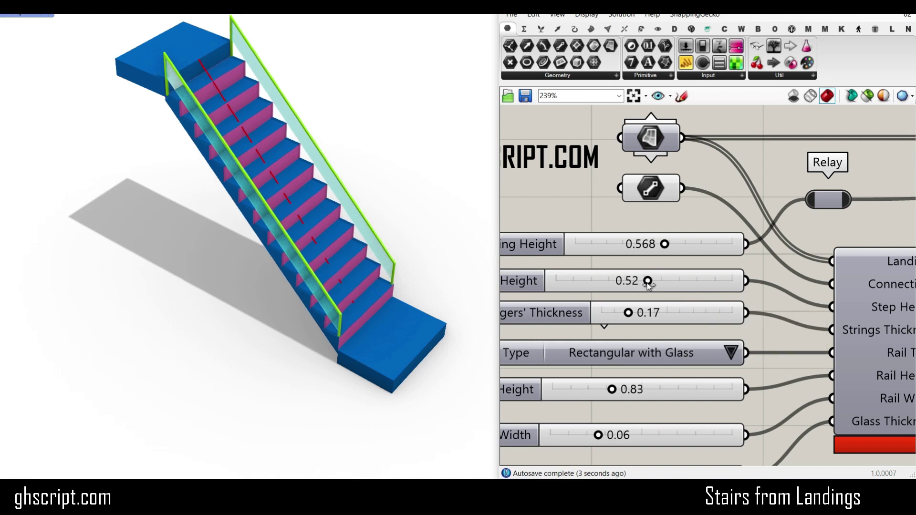
# Examine the Offset Surface component and the pink risers it thickens on the straight staircase
pyautogui.scroll(-5, 594, 245)
pyautogui.moveTo(878, 245); pyautogui.dragTo(764, 248, button='right')
pyautogui.scroll(5, 763, 247)
pyautogui.moveTo(743, 247); pyautogui.dragTo(741, 254)
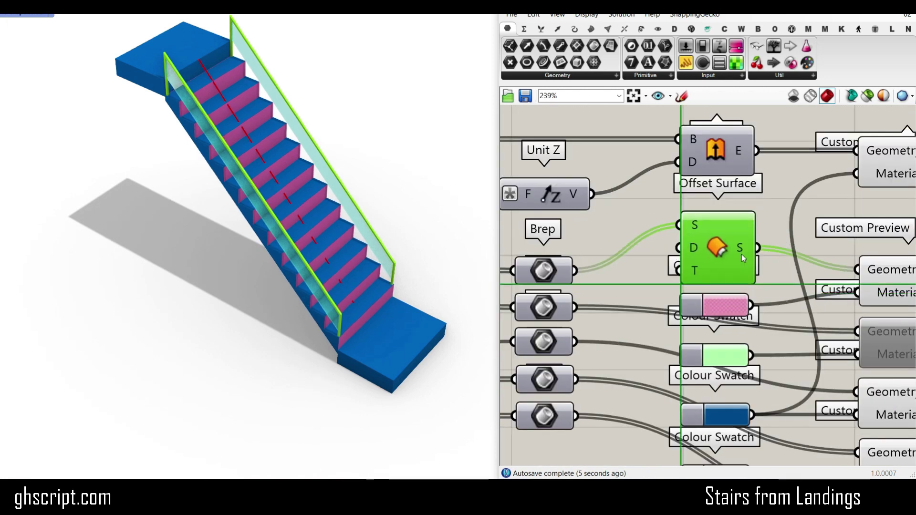
pyautogui.scroll(10, 236, 133)
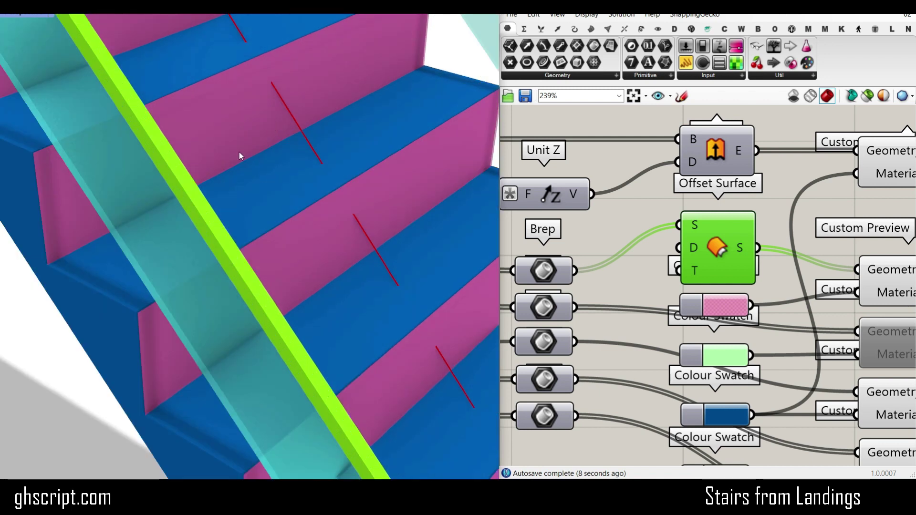
pyautogui.moveTo(239, 152); pyautogui.dragTo(240, 157, button='right')
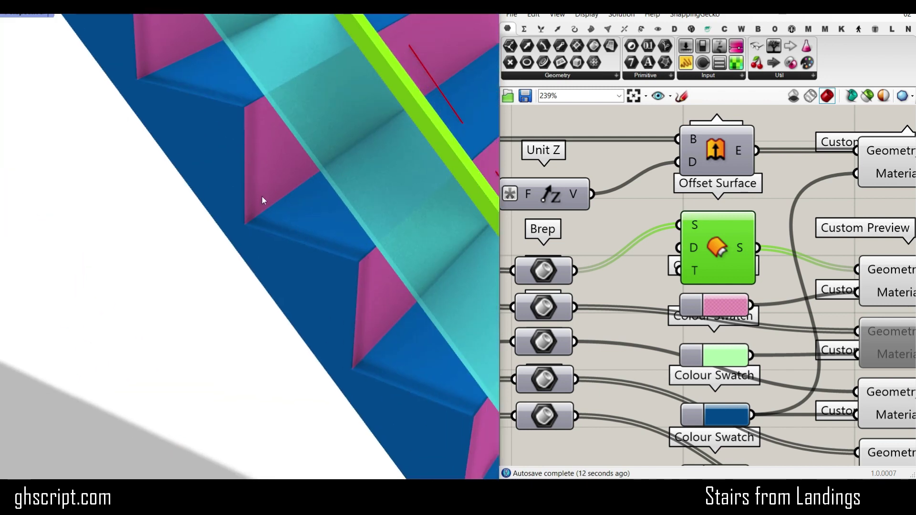
pyautogui.scroll(-8, 262, 196)
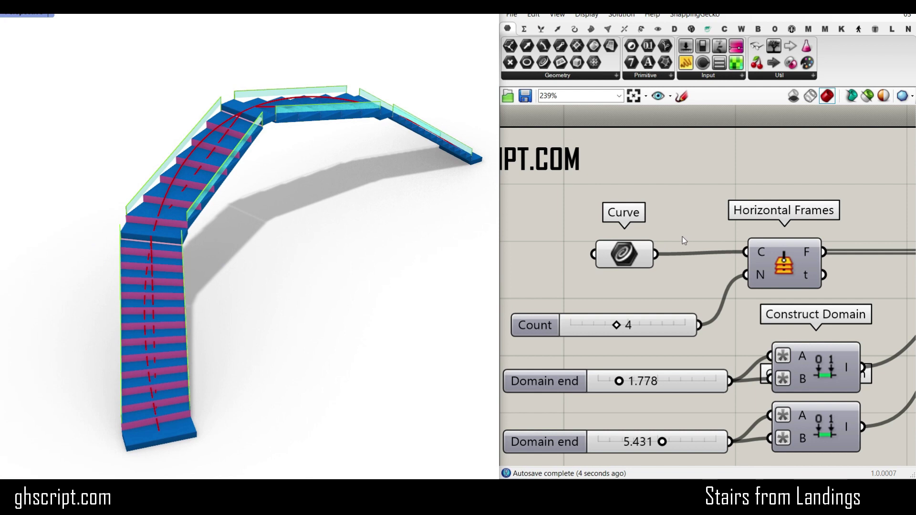
# Examine the curved multi-flight staircase and its definition, from the Curve and Count inputs to the Stairs from landings component
pyautogui.scroll(-3, 683, 237)
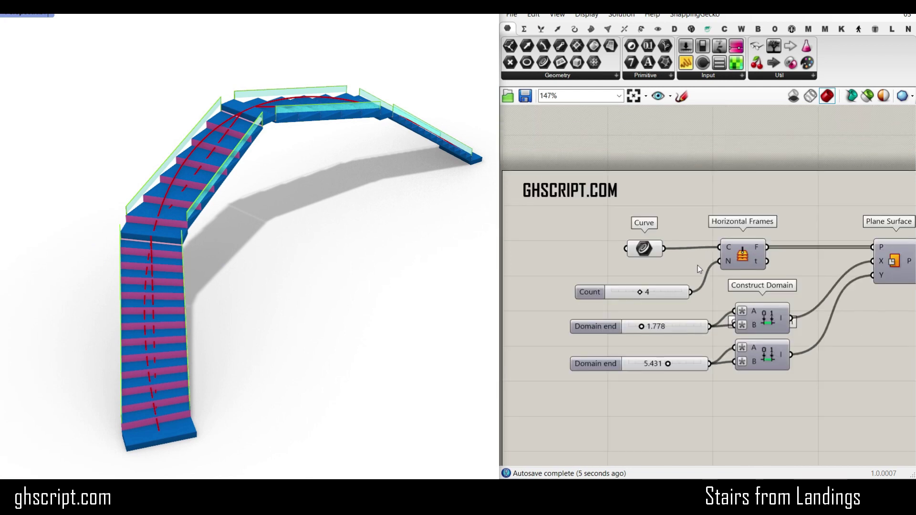
pyautogui.moveTo(309, 263); pyautogui.dragTo(203, 220, button='right')
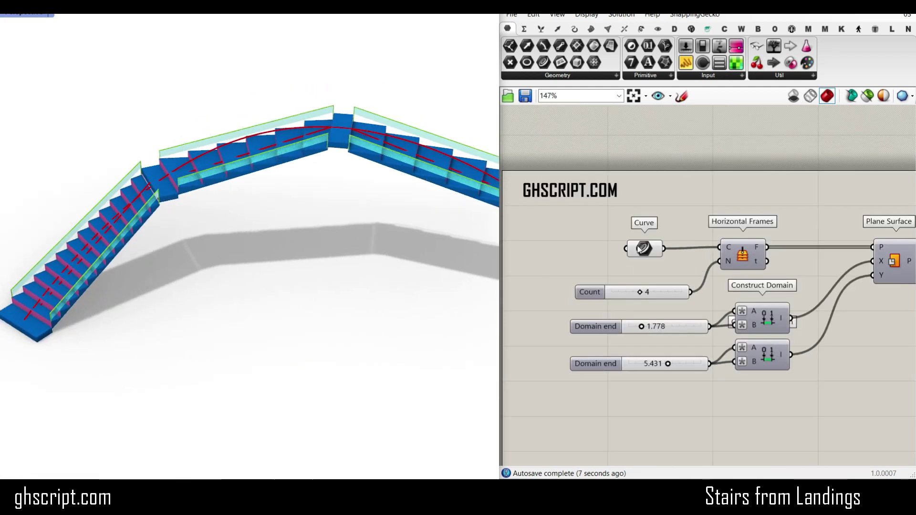
pyautogui.click(640, 249)
pyautogui.moveTo(392, 205); pyautogui.dragTo(410, 177, button='right')
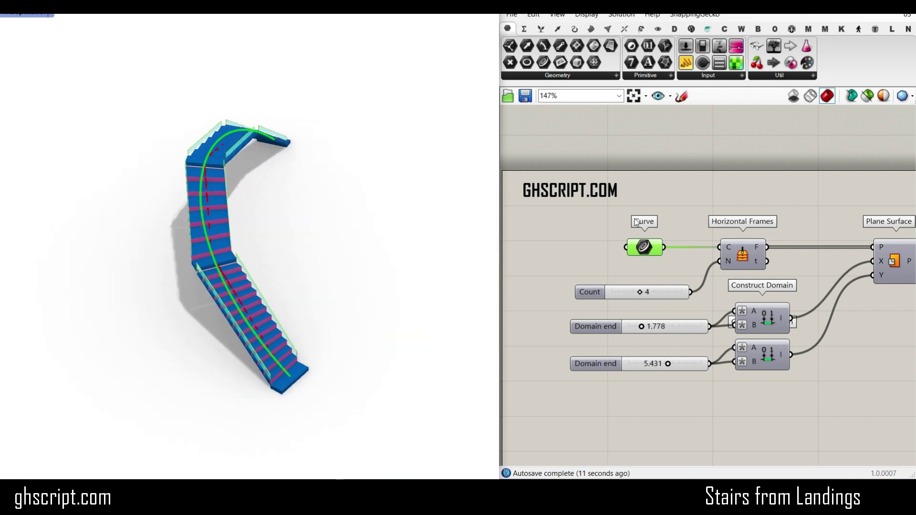
pyautogui.scroll(-4, 616, 219)
pyautogui.moveTo(812, 241); pyautogui.dragTo(502, 234, button='right')
pyautogui.scroll(5, 812, 277)
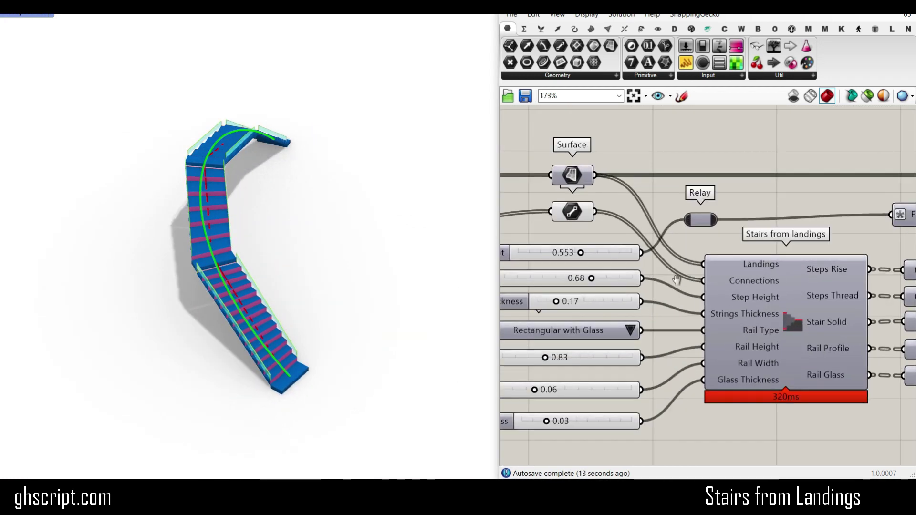
pyautogui.moveTo(677, 280); pyautogui.dragTo(891, 264, button='right')
pyautogui.scroll(-4, 891, 264)
pyautogui.moveTo(525, 253); pyautogui.dragTo(768, 249, button='right')
pyautogui.scroll(8, 647, 242)
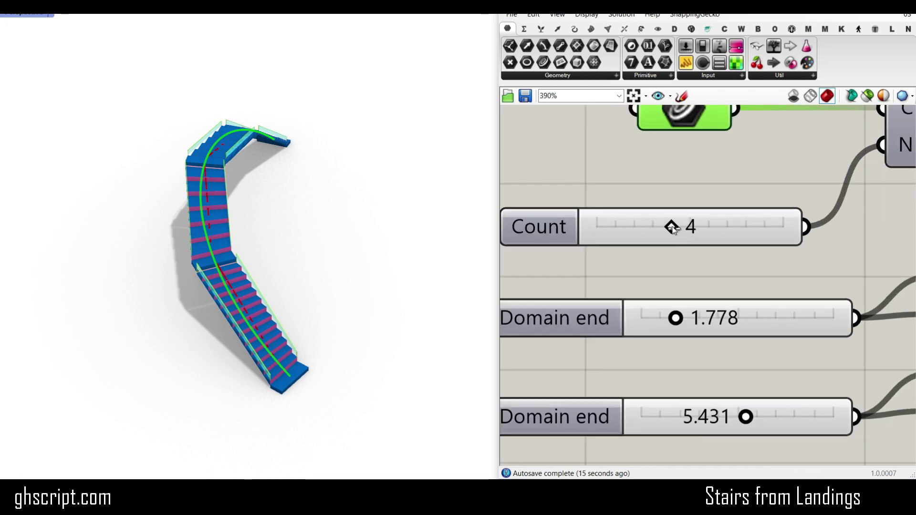
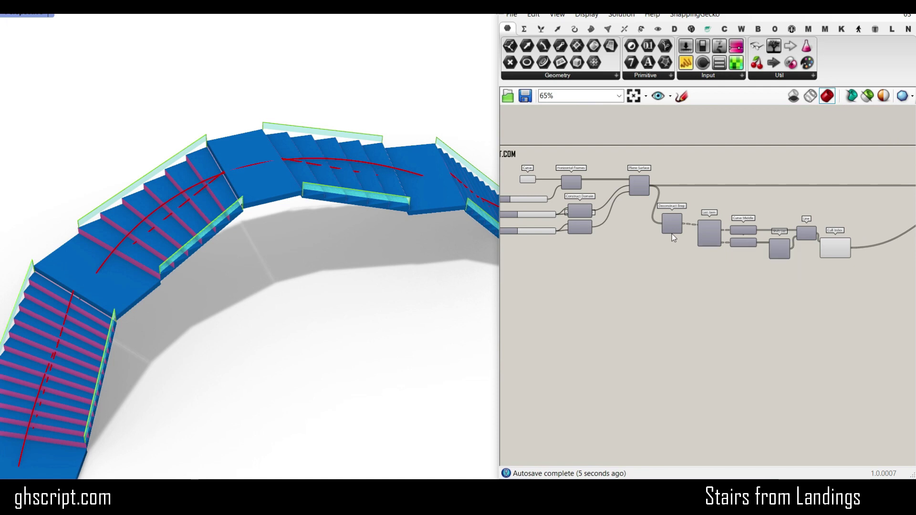
# Delete the curve-based components that generate the landings and connection lines ahead of the Stairs from landings component
pyautogui.moveTo(458, 276); pyautogui.dragTo(285, 201, button='right')
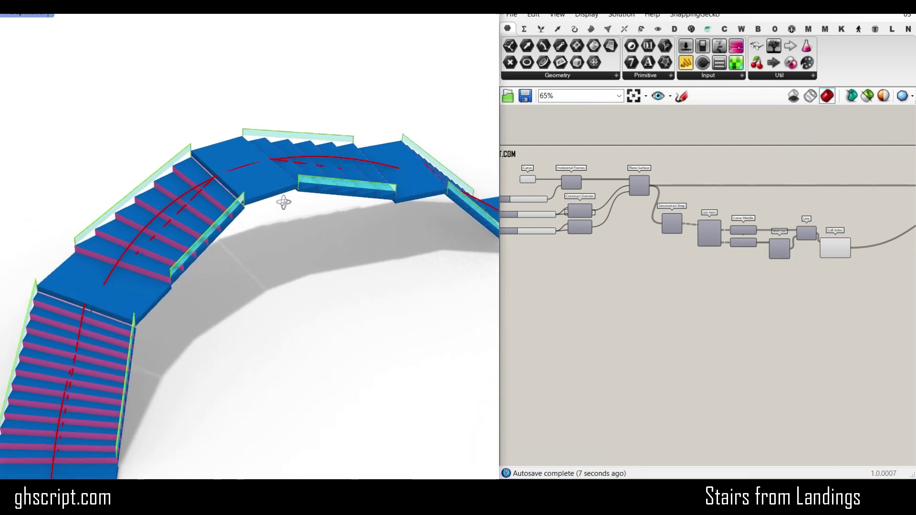
pyautogui.scroll(-4, 674, 236)
pyautogui.moveTo(763, 271); pyautogui.dragTo(612, 215)
pyautogui.press('Delete')
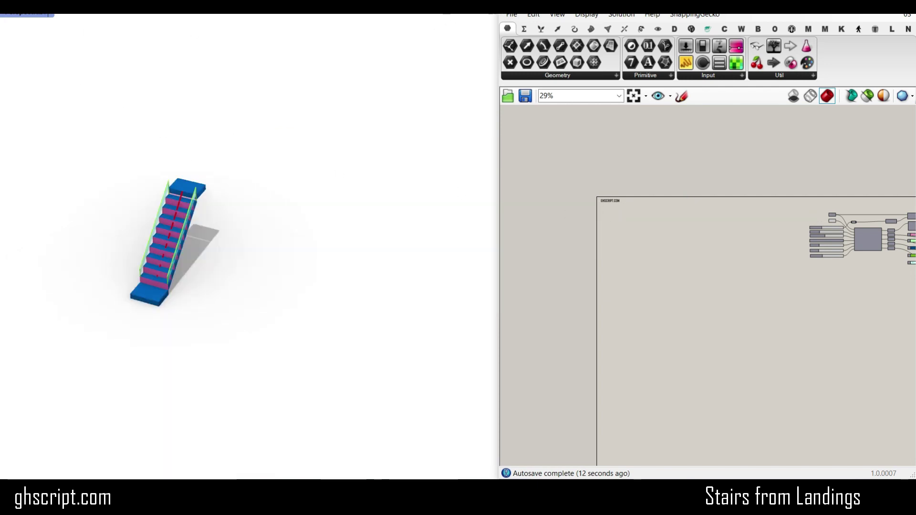
# Switch to Rhino and set the Perspective viewport to the Shaded display mode
pyautogui.hotkey('alt', 'Tab')
pyautogui.rightClick(64, 82)
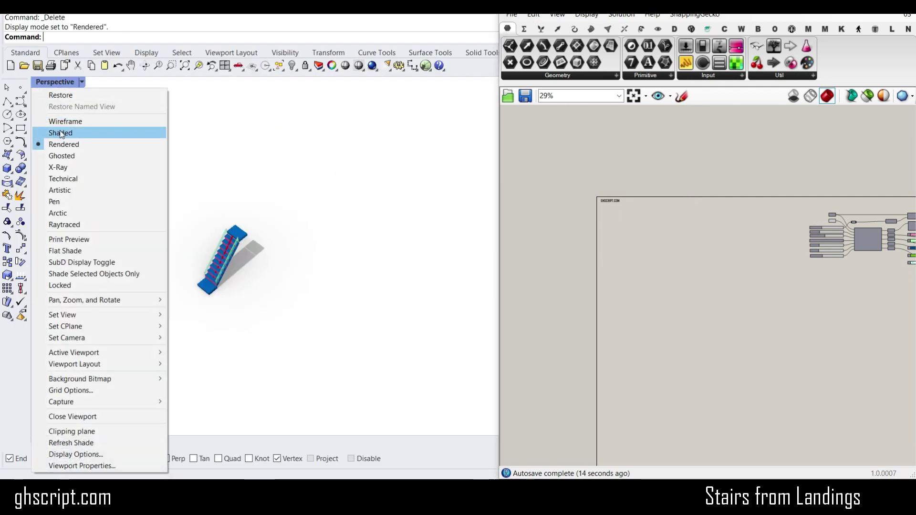
pyautogui.click(61, 133)
pyautogui.scroll(8, 734, 210)
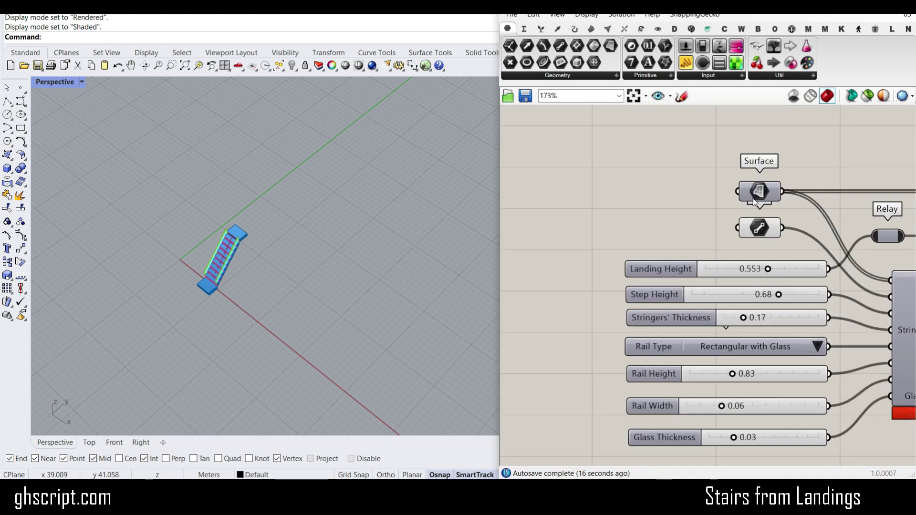
# Draw a three-point arched curve on the ground plane beside the staircase in Rhino
pyautogui.click(759, 228)
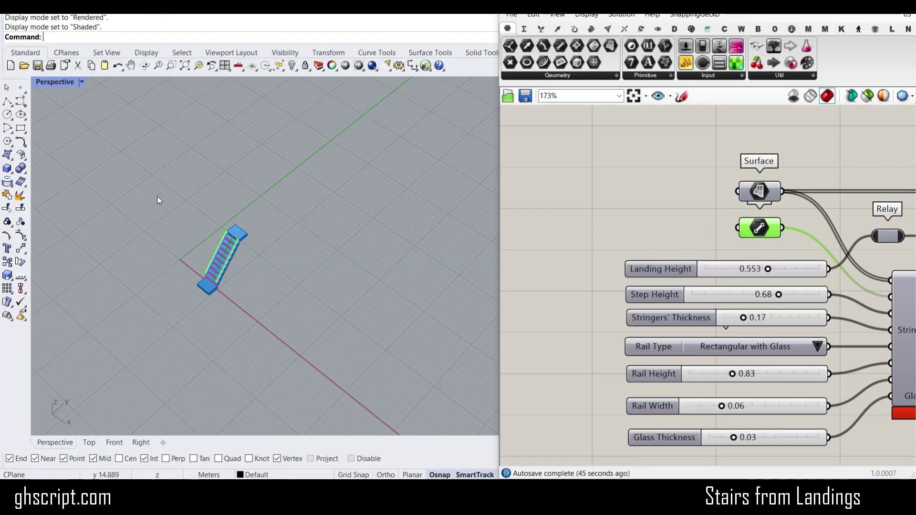
pyautogui.click(21, 102)
pyautogui.click(264, 287)
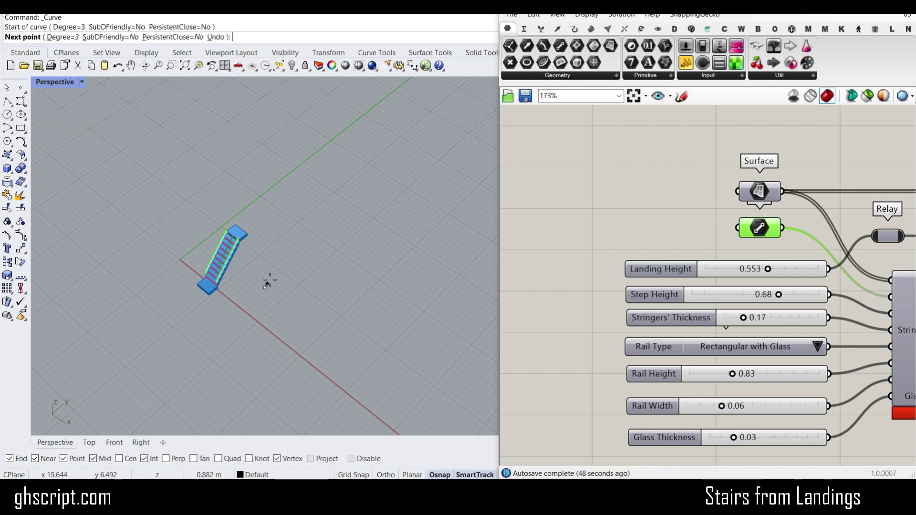
pyautogui.click(273, 213)
pyautogui.click(356, 238)
pyautogui.rightClick(378, 246)
pyautogui.scroll(7, 378, 246)
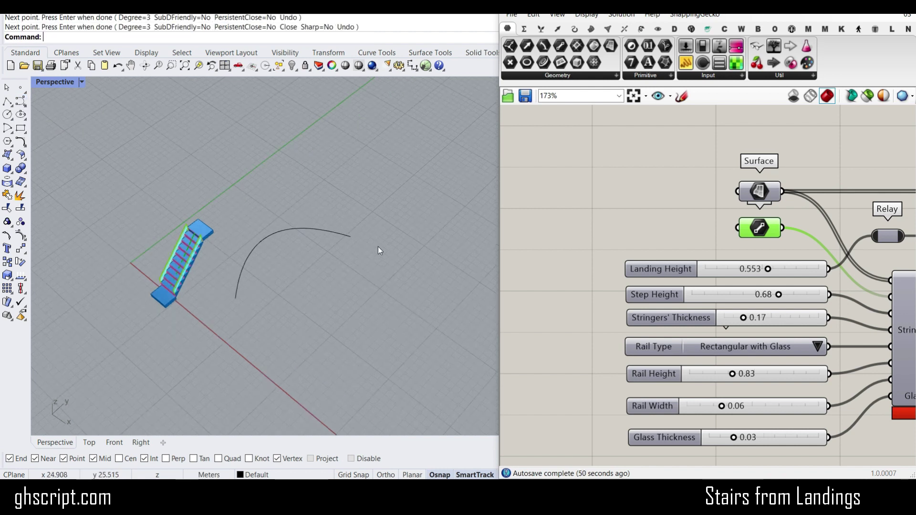
# Raise the new curve's middle control point vertically above the ground plane
pyautogui.click(303, 225)
pyautogui.keyDown('shift'); pyautogui.moveTo(273, 292); pyautogui.dragTo(314, 179, button='right'); pyautogui.keyUp('shift')
pyautogui.click(299, 178)
pyautogui.moveTo(300, 156); pyautogui.dragTo(299, 82)
pyautogui.moveTo(303, 209)
pyautogui.keyDown('shift'); pyautogui.mouseDown(button='right')
pyautogui.moveTo(302, 279)
pyautogui.moveTo(373, 221)
pyautogui.moveTo(301, 200)
pyautogui.mouseUp(button='right'); pyautogui.keyUp('shift')
pyautogui.scroll(4, 301, 199)
pyautogui.moveTo(268, 168); pyautogui.dragTo(269, 155)
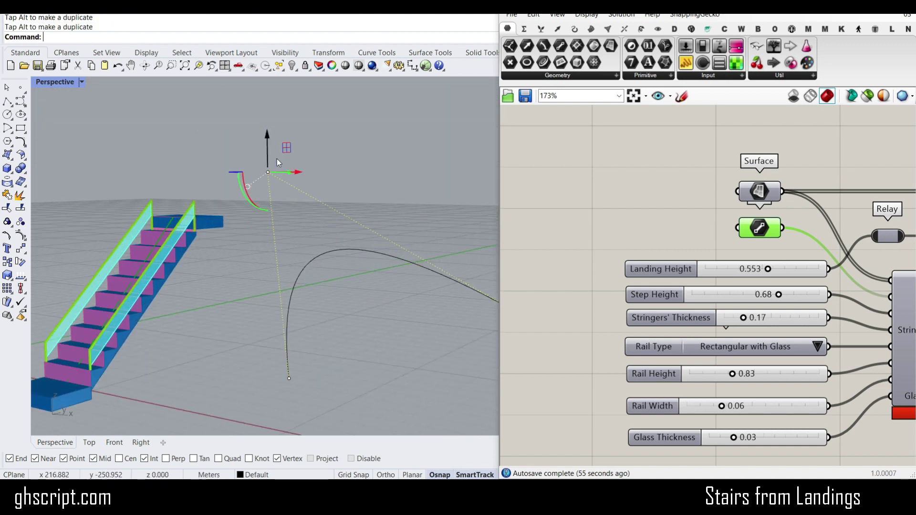
# Lift the curve's far end control point higher than the middle one so the curve climbs continuously
pyautogui.keyDown('shift'); pyautogui.moveTo(446, 234); pyautogui.dragTo(276, 235, button='right'); pyautogui.keyUp('shift')
pyautogui.click(390, 322)
pyautogui.moveTo(389, 293); pyautogui.dragTo(383, 142)
pyautogui.moveTo(382, 142); pyautogui.dragTo(408, 170, button='right')
pyautogui.moveTo(395, 158); pyautogui.dragTo(397, 131)
pyautogui.press('Escape')
pyautogui.scroll(6, 402, 204)
pyautogui.keyDown('shift'); pyautogui.moveTo(382, 212); pyautogui.dragTo(394, 196, button='right'); pyautogui.keyUp('shift')
pyautogui.scroll(-5, 393, 195)
# Add a Curve parameter to the Grasshopper canvas and reference the raised Rhino curve in it
pyautogui.moveTo(611, 188); pyautogui.dragTo(689, 243, button='right')
pyautogui.moveTo(592, 249); pyautogui.dragTo(611, 231, button='right')
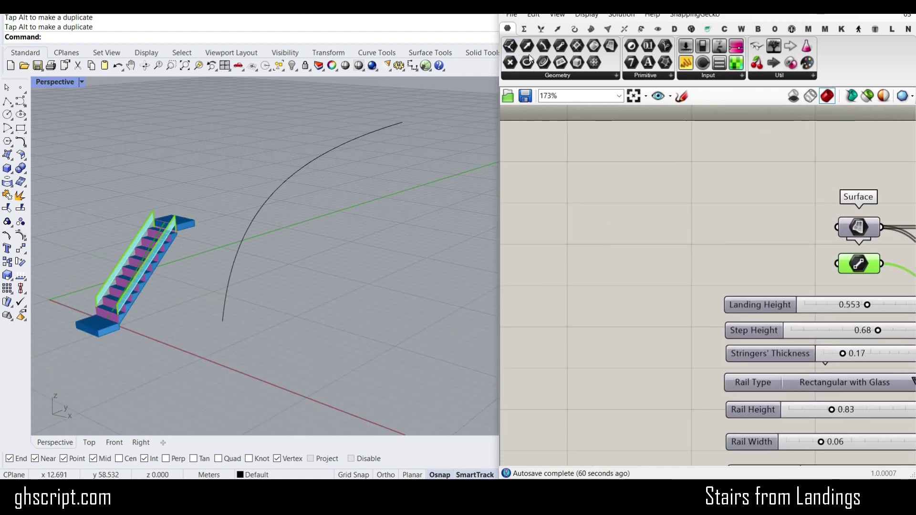
pyautogui.moveTo(544, 62); pyautogui.dragTo(615, 233)
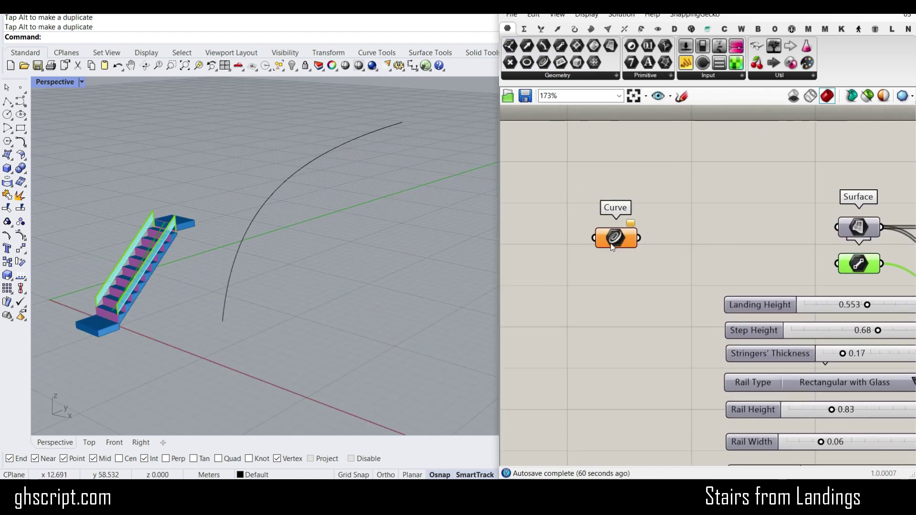
pyautogui.scroll(3, 674, 231)
pyautogui.rightClick(681, 198)
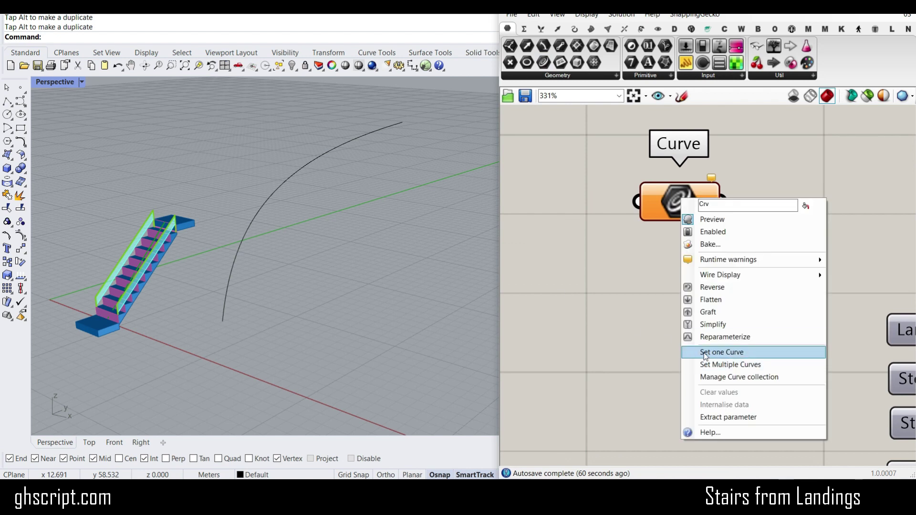
pyautogui.click(721, 351)
pyautogui.click(318, 160)
pyautogui.moveTo(650, 229); pyautogui.dragTo(700, 243, button='right')
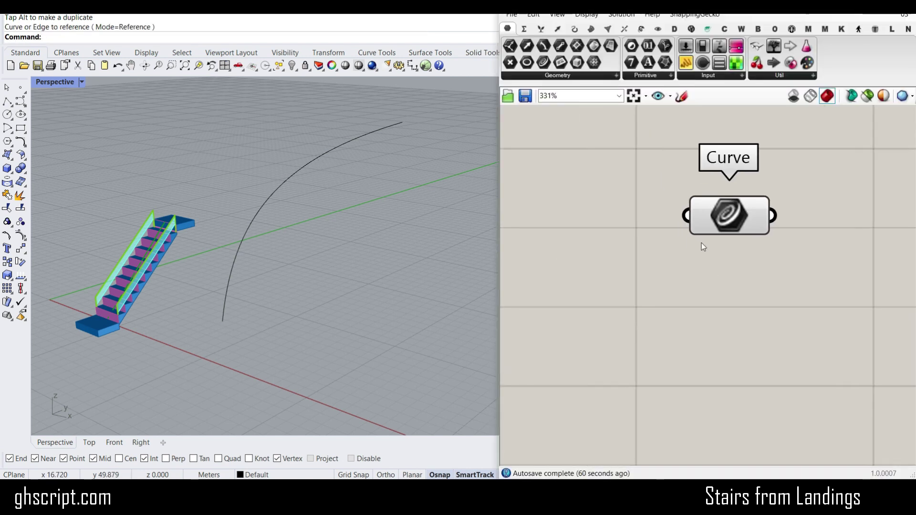
pyautogui.scroll(-1, 700, 242)
pyautogui.moveTo(732, 230); pyautogui.dragTo(616, 237)
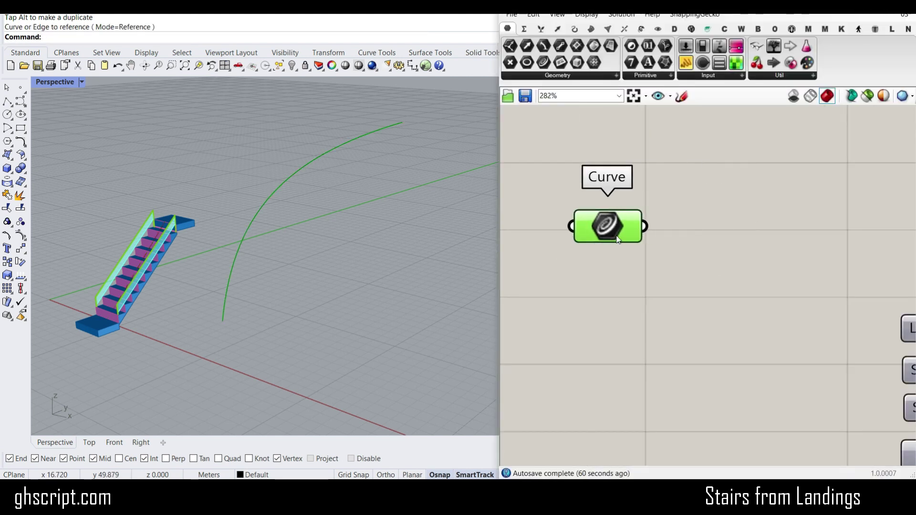
# Add a Horizontal Frames component and connect the Curve parameter to its C input
pyautogui.click(575, 29)
pyautogui.click(663, 75)
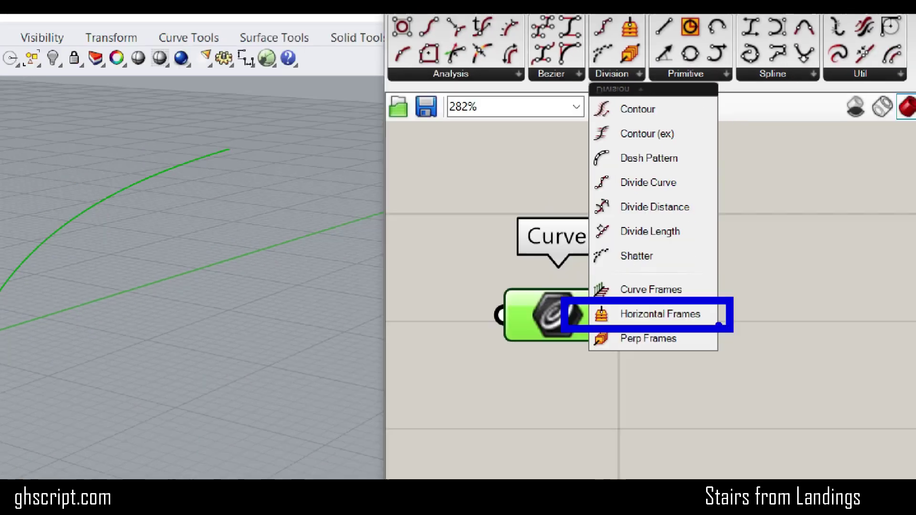
pyautogui.click(652, 374)
pyautogui.click(652, 76)
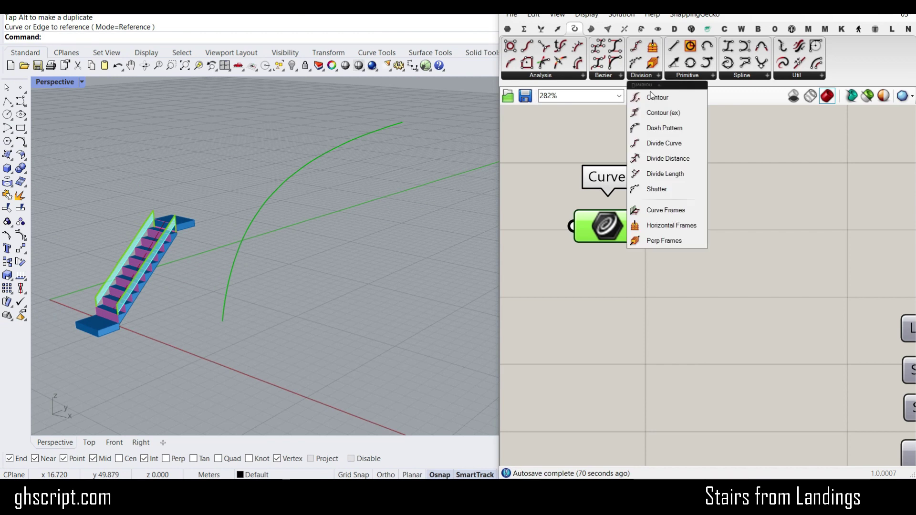
pyautogui.click(679, 225)
pyautogui.click(681, 231)
pyautogui.moveTo(694, 258); pyautogui.dragTo(724, 268)
pyautogui.moveTo(644, 226); pyautogui.dragTo(666, 226)
pyautogui.scroll(-2, 229, 233)
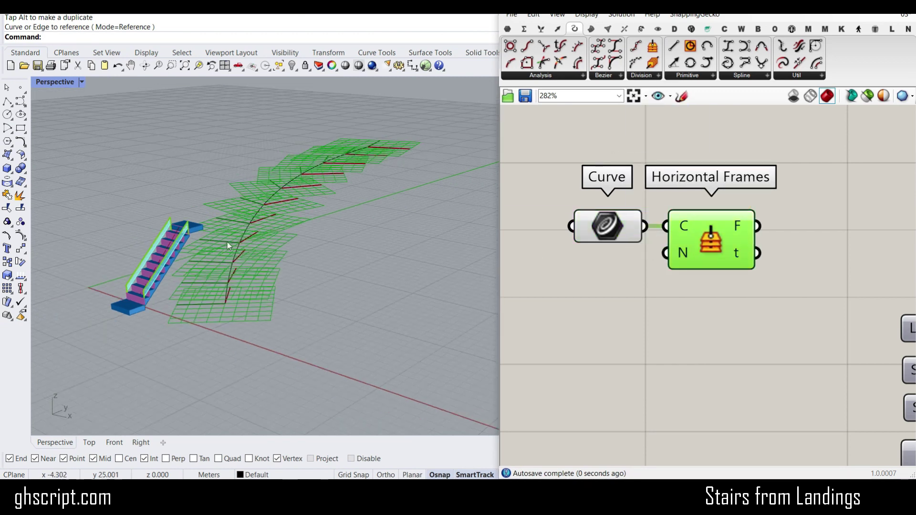
pyautogui.moveTo(229, 233); pyautogui.dragTo(265, 301, button='right')
# Feed the N input of Horizontal Frames from a new integer slider set to 3
pyautogui.moveTo(648, 281); pyautogui.dragTo(745, 275, button='right')
pyautogui.scroll(-2, 744, 275)
pyautogui.moveTo(716, 235); pyautogui.dragTo(643, 213)
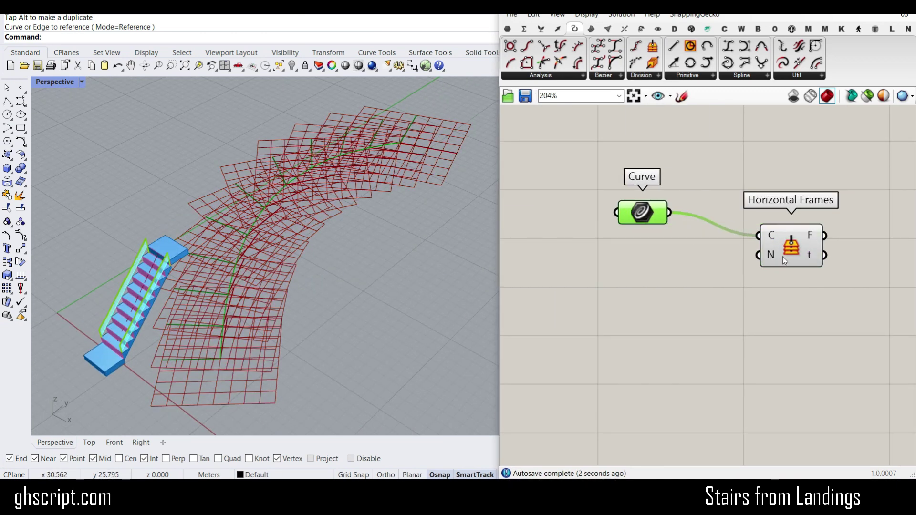
pyautogui.moveTo(783, 262); pyautogui.dragTo(779, 238)
pyautogui.moveTo(632, 259); pyautogui.dragTo(653, 261, button='right')
pyautogui.scroll(2, 653, 262)
pyautogui.doubleClick(654, 262)
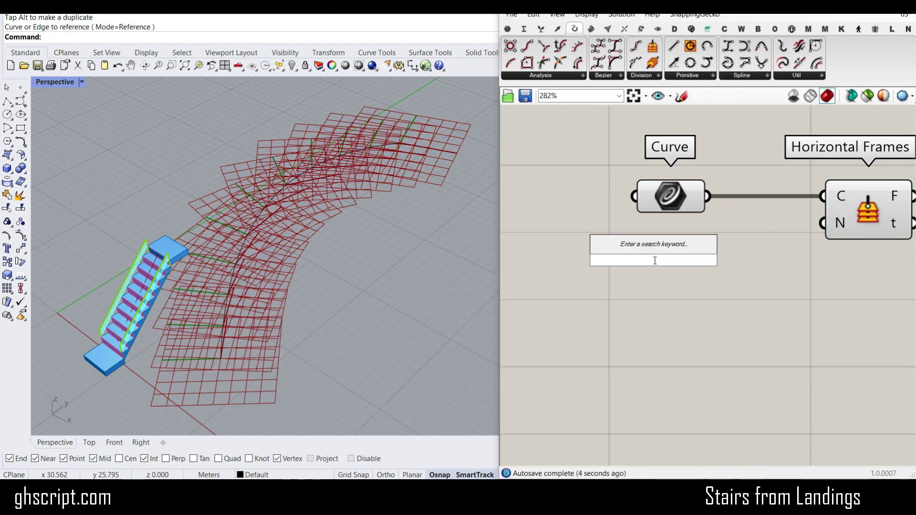
pyautogui.write('2..')
pyautogui.press('Return')
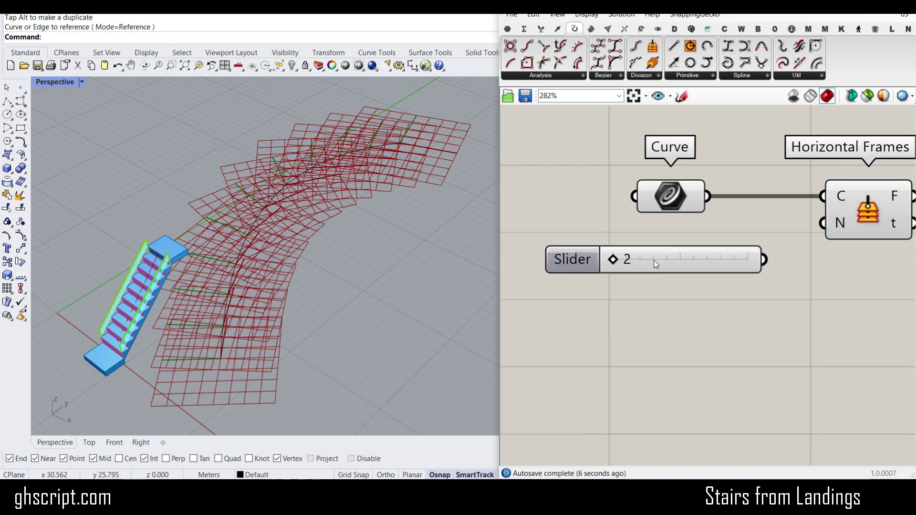
pyautogui.moveTo(616, 259); pyautogui.dragTo(641, 259)
pyautogui.moveTo(382, 224); pyautogui.dragTo(277, 368, button='right')
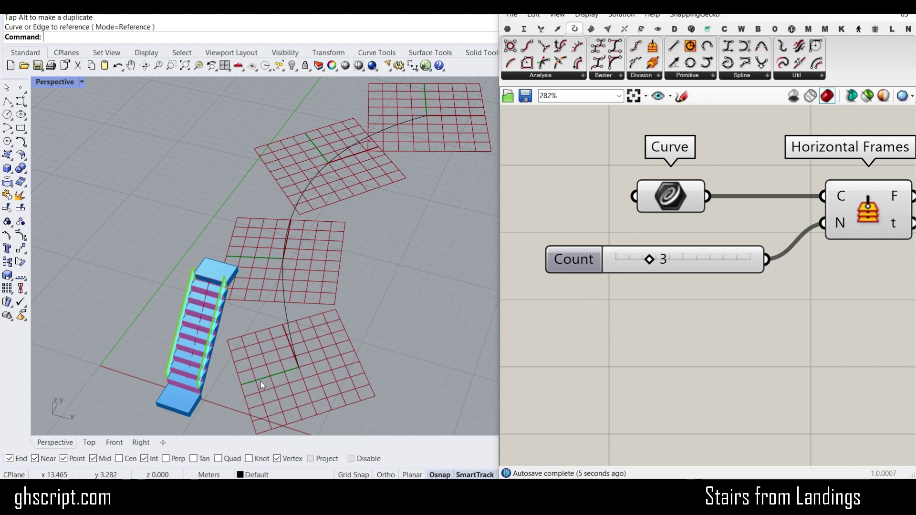
# Place a Plane Surface component beside Horizontal Frames on the canvas
pyautogui.scroll(-3, 875, 257)
pyautogui.moveTo(864, 277); pyautogui.dragTo(859, 259, button='right')
pyautogui.moveTo(860, 259); pyautogui.dragTo(743, 199)
pyautogui.moveTo(868, 211); pyautogui.dragTo(693, 238)
pyautogui.click(620, 253)
pyautogui.scroll(3, 613, 241)
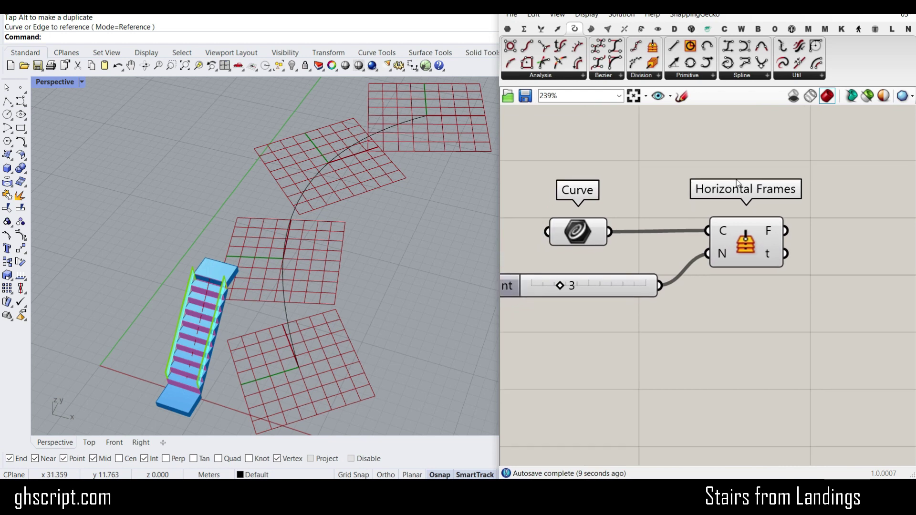
pyautogui.click(590, 29)
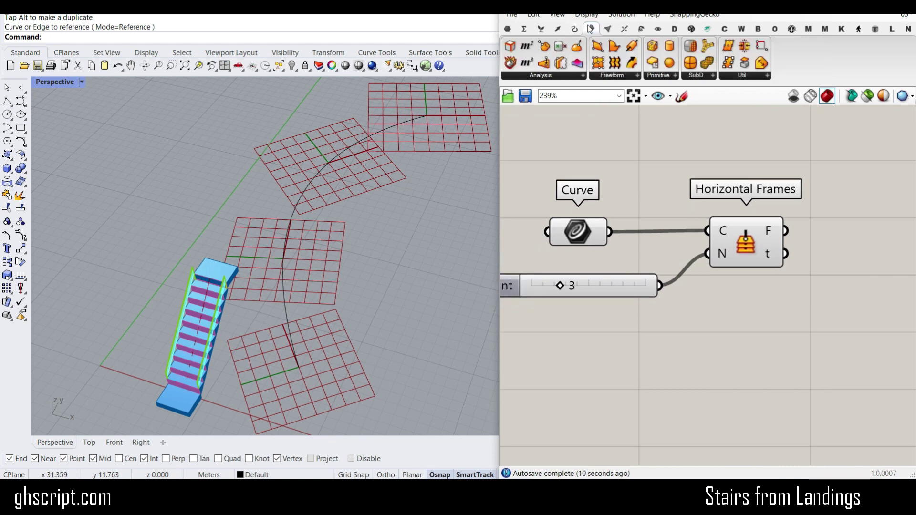
pyautogui.click(637, 75)
pyautogui.click(674, 76)
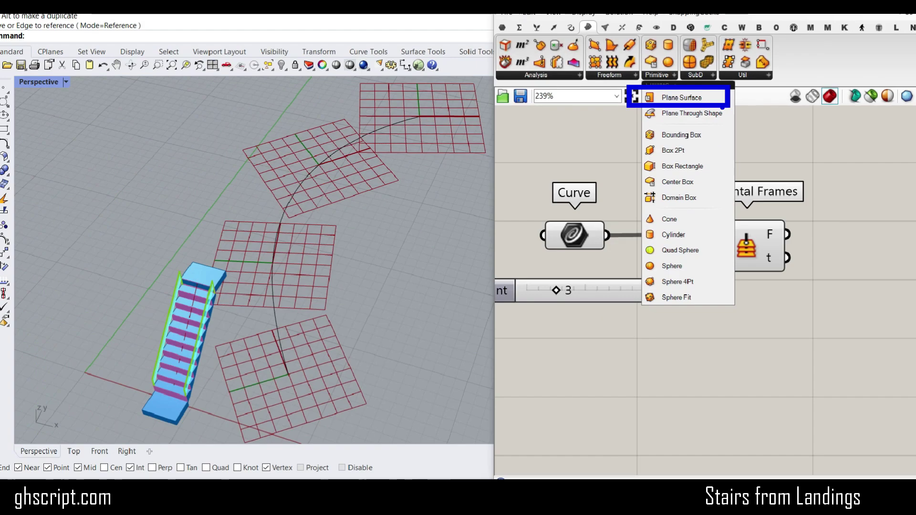
pyautogui.click(620, 69)
pyautogui.click(681, 98)
pyautogui.click(834, 306)
# Connect the frames output of Horizontal Frames to the P input of Plane Surface and tidy the component's placement
pyautogui.moveTo(769, 299); pyautogui.dragTo(810, 283, button='right')
pyautogui.moveTo(792, 301); pyautogui.dragTo(620, 215)
pyautogui.click(777, 245)
pyautogui.moveTo(776, 220); pyautogui.dragTo(846, 269)
pyautogui.scroll(1, 776, 244)
pyautogui.moveTo(882, 314); pyautogui.dragTo(817, 317)
pyautogui.moveTo(745, 319); pyautogui.dragTo(761, 279, button='right')
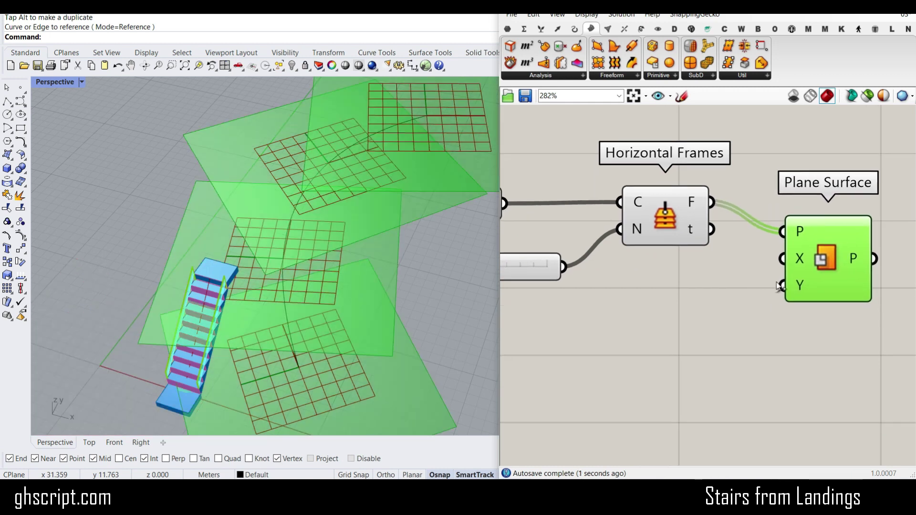
pyautogui.moveTo(802, 282); pyautogui.dragTo(800, 320)
pyautogui.click(747, 336)
pyautogui.scroll(-6, 260, 338)
pyautogui.moveTo(267, 342); pyautogui.dragTo(343, 327, button='right')
pyautogui.scroll(4, 343, 328)
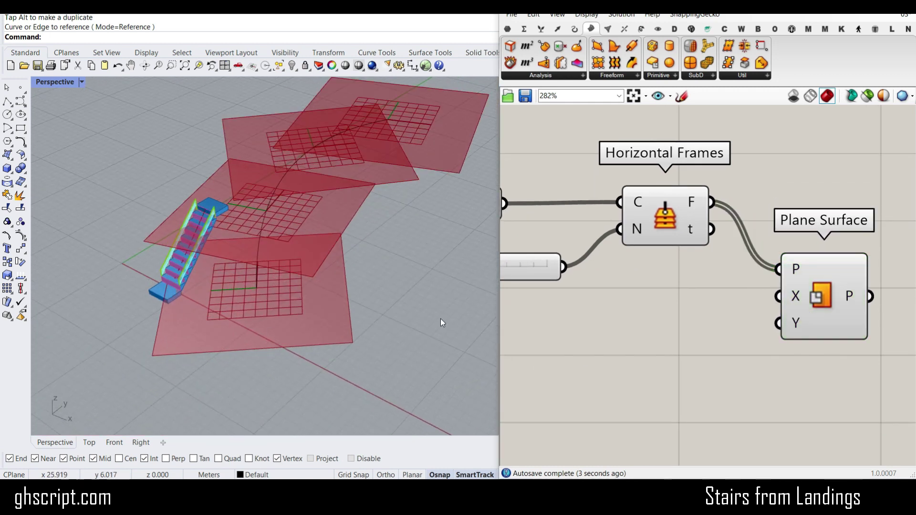
# Add a decimal number slider and connect it to the X input of Plane Surface
pyautogui.moveTo(792, 331)
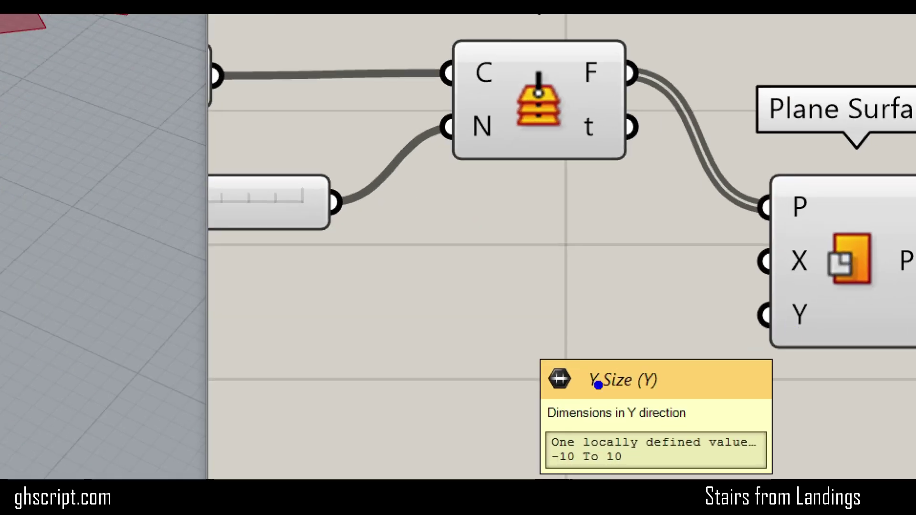
pyautogui.moveTo(568, 344)
pyautogui.mouseDown()
pyautogui.moveTo(536, 403)
pyautogui.moveTo(587, 341)
pyautogui.mouseUp()
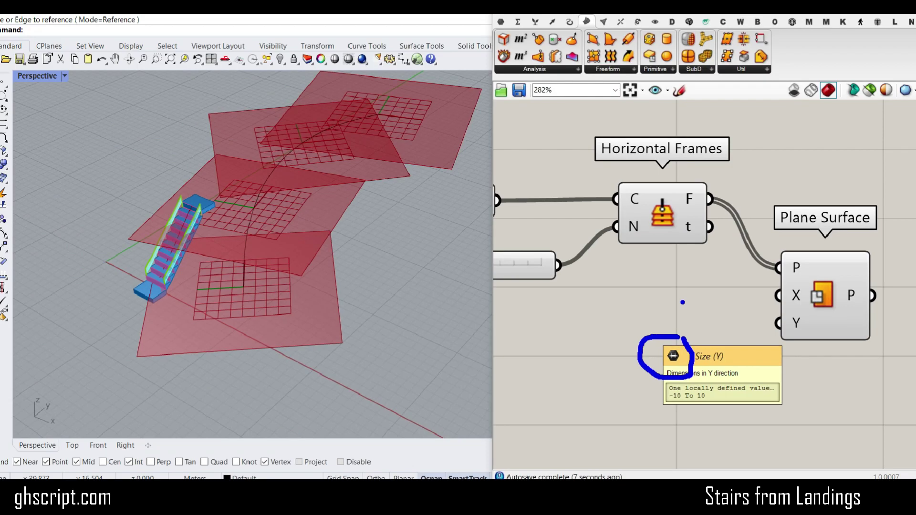
pyautogui.doubleClick(642, 325)
pyautogui.write('2.2')
pyautogui.press('Return')
pyautogui.moveTo(697, 325); pyautogui.dragTo(778, 297)
pyautogui.moveTo(636, 324); pyautogui.dragTo(661, 325)
pyautogui.moveTo(720, 325); pyautogui.dragTo(773, 334)
# Duplicate the size slider for the Y input of Plane Surface, and set X Size to 4.7 and Y Size to 7.8
pyautogui.hotkey('ctrl', 'c')
pyautogui.hotkey('ctrl', 'v')
pyautogui.moveTo(640, 316)
pyautogui.mouseDown()
pyautogui.moveTo(678, 316)
pyautogui.moveTo(651, 316)
pyautogui.mouseUp()
pyautogui.moveTo(638, 352); pyautogui.dragTo(696, 353)
pyautogui.moveTo(267, 258); pyautogui.dragTo(281, 325, button='right')
pyautogui.scroll(6, 242, 242)
pyautogui.scroll(-4, 302, 319)
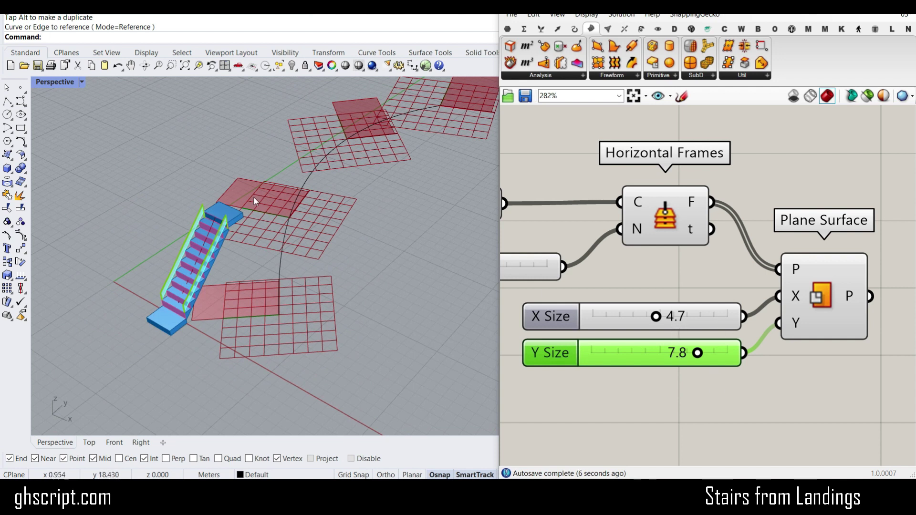
# Add a Construct Domain component below the size sliders and connect X Size to its A and B inputs
pyautogui.click(527, 30)
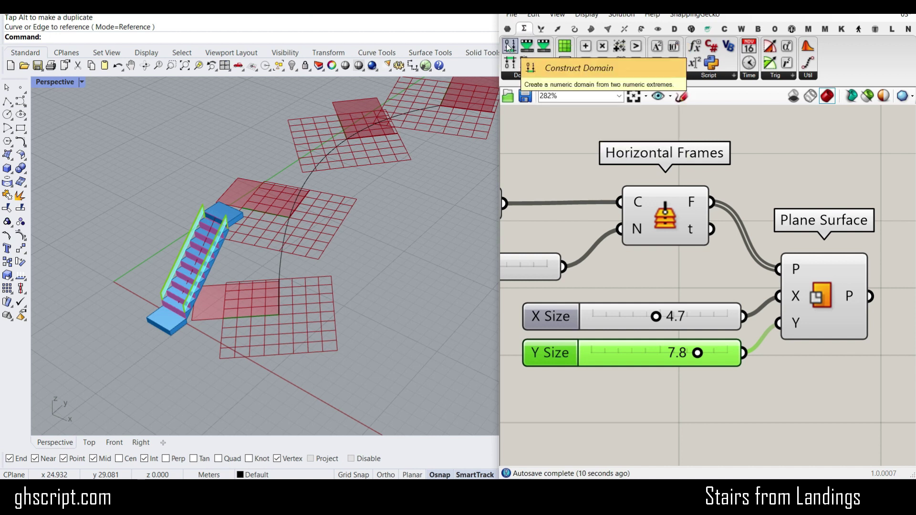
pyautogui.moveTo(510, 46); pyautogui.dragTo(702, 421)
pyautogui.moveTo(638, 321); pyautogui.dragTo(715, 254, button='right')
pyautogui.moveTo(715, 255); pyautogui.dragTo(616, 241)
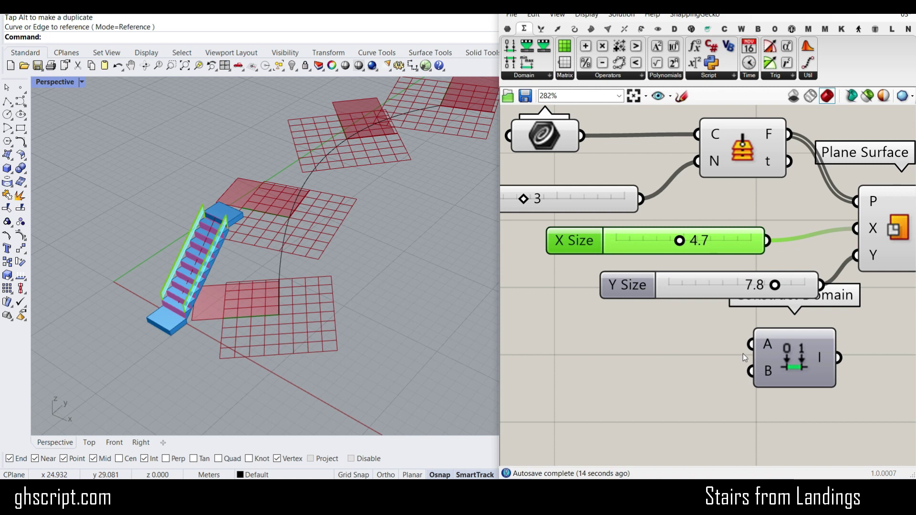
pyautogui.moveTo(766, 240); pyautogui.dragTo(749, 372)
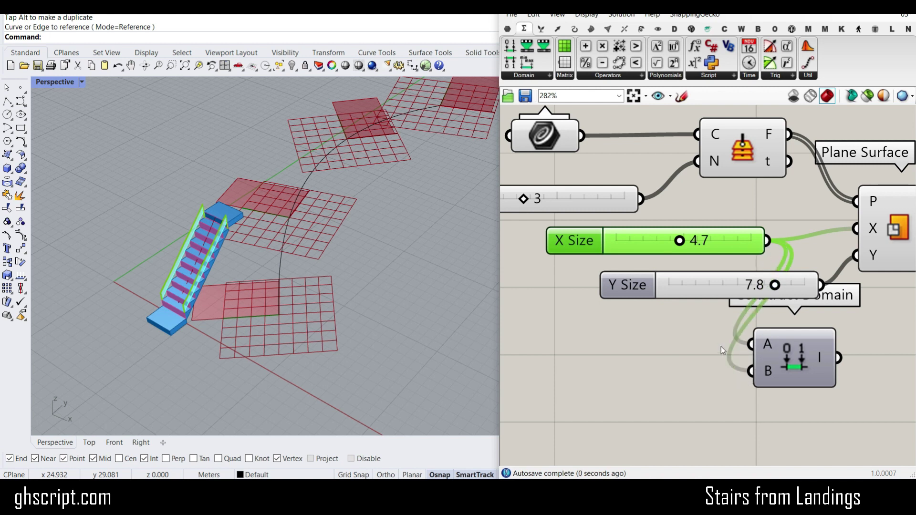
pyautogui.hotkey('ctrl', '2')
pyautogui.press('w')
pyautogui.moveTo(391, 351)
pyautogui.mouseDown()
pyautogui.moveTo(414, 273)
pyautogui.moveTo(540, 153)
pyautogui.mouseUp()
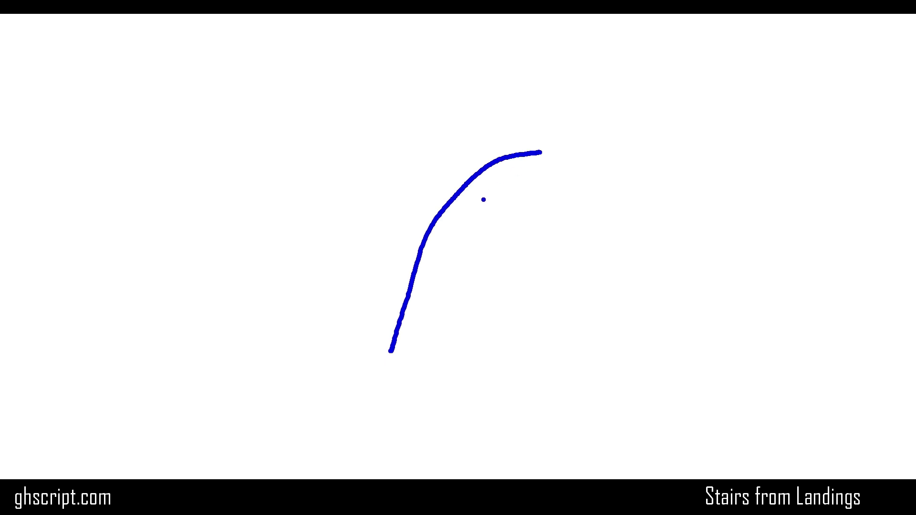
pyautogui.moveTo(350, 222)
pyautogui.mouseDown()
pyautogui.moveTo(436, 231)
pyautogui.moveTo(494, 219)
pyautogui.moveTo(472, 252)
pyautogui.mouseUp()
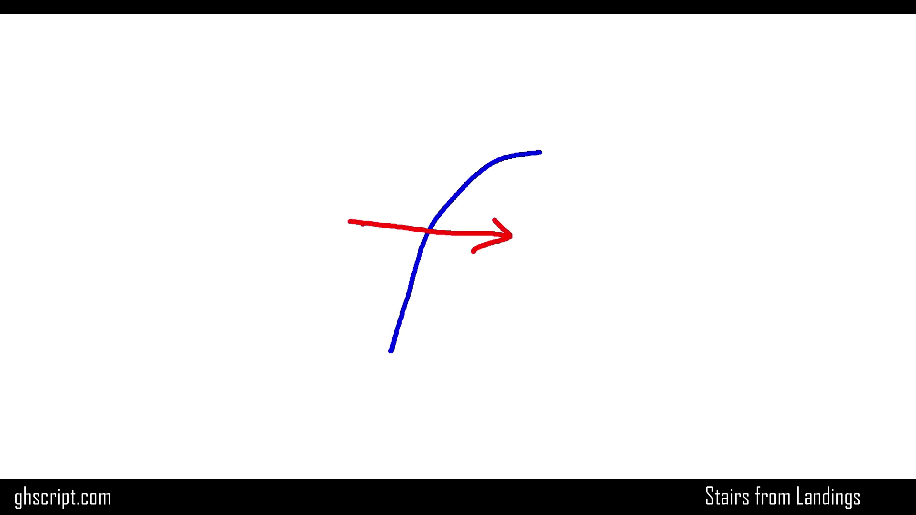
pyautogui.write('t')
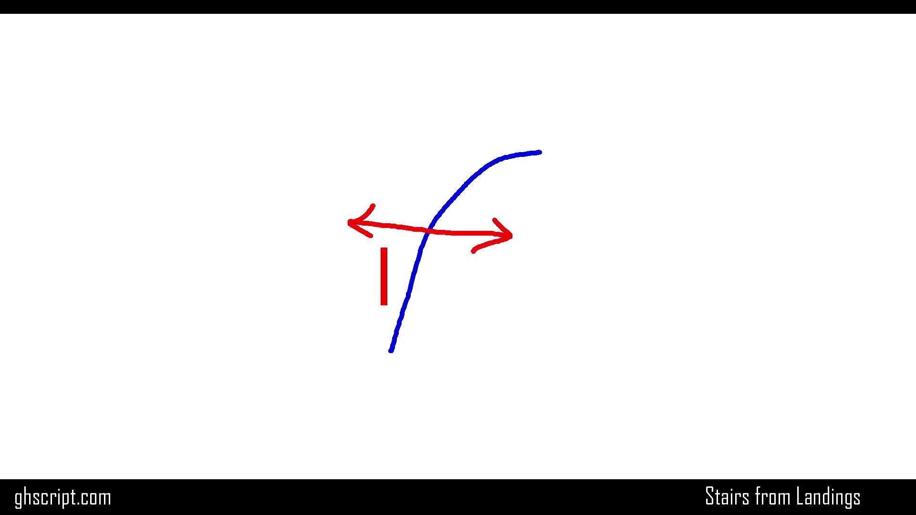
pyautogui.write('10')
pyautogui.press('Escape')
pyautogui.press('t')
pyautogui.scroll(-3, 527, 225)
pyautogui.write('-5')
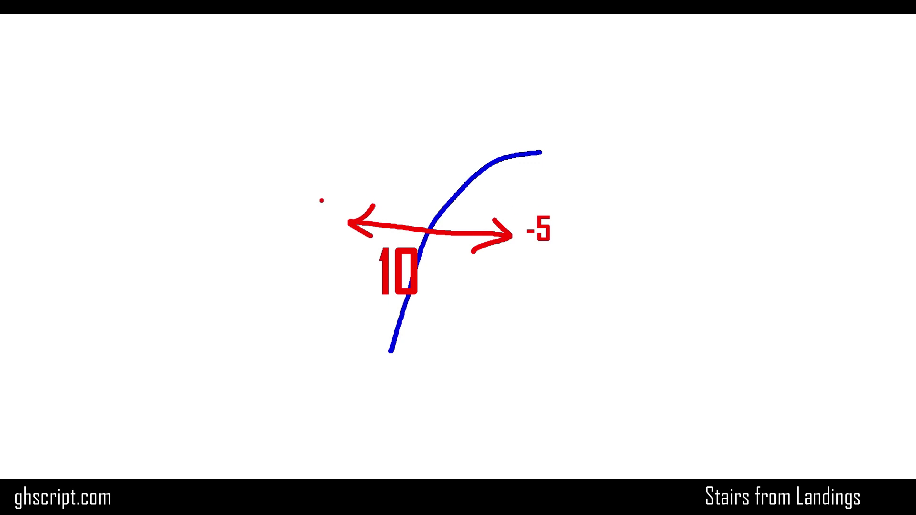
pyautogui.write('5')
pyautogui.press('Escape')
pyautogui.press('Escape')
# Add a negated x expression to the A input of Construct Domain and a divided x expression to its B input
pyautogui.rightClick(768, 348)
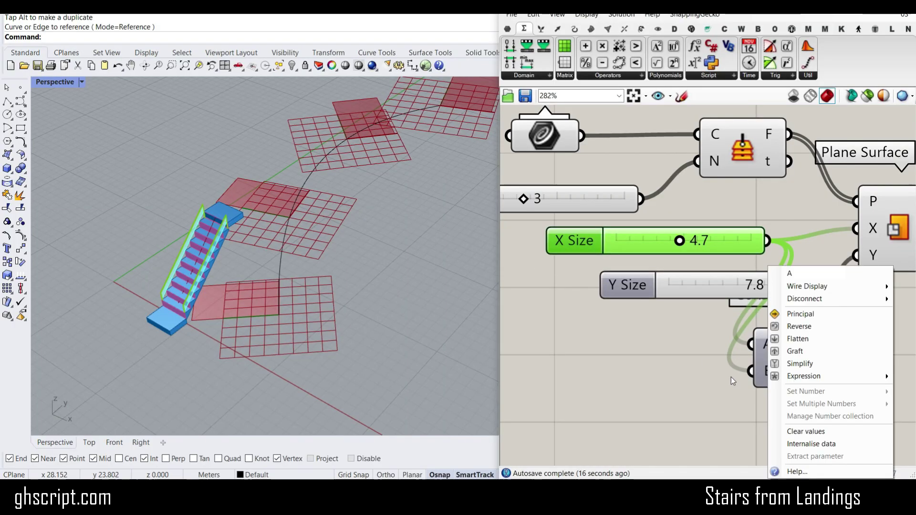
pyautogui.moveTo(807, 376)
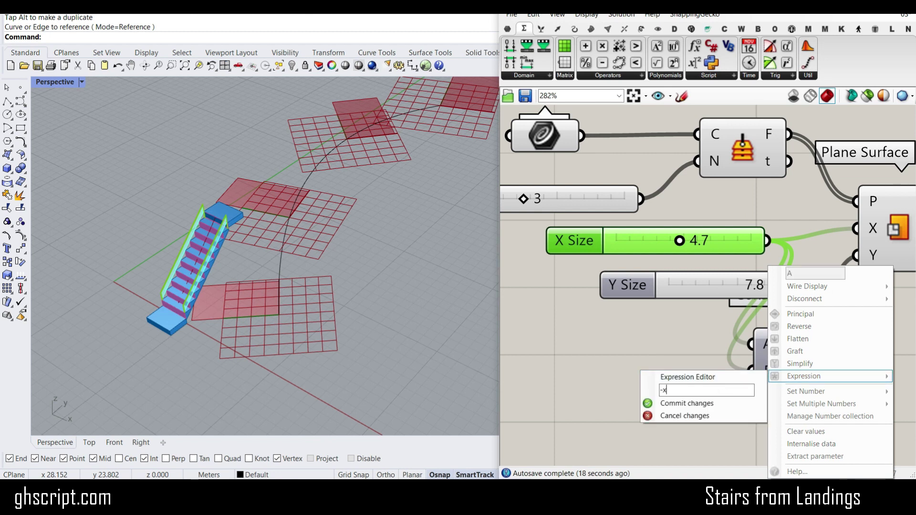
pyautogui.click(687, 403)
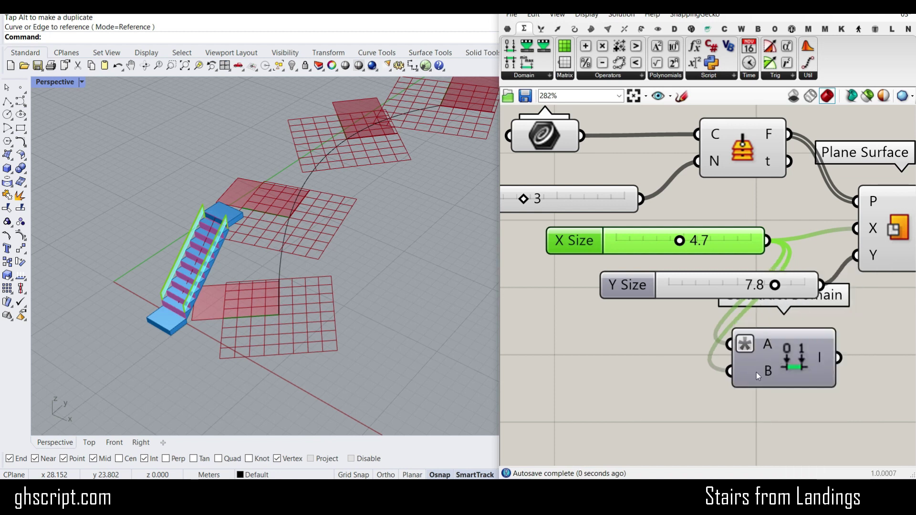
pyautogui.rightClick(758, 376)
pyautogui.moveTo(811, 376)
pyautogui.write('x/')
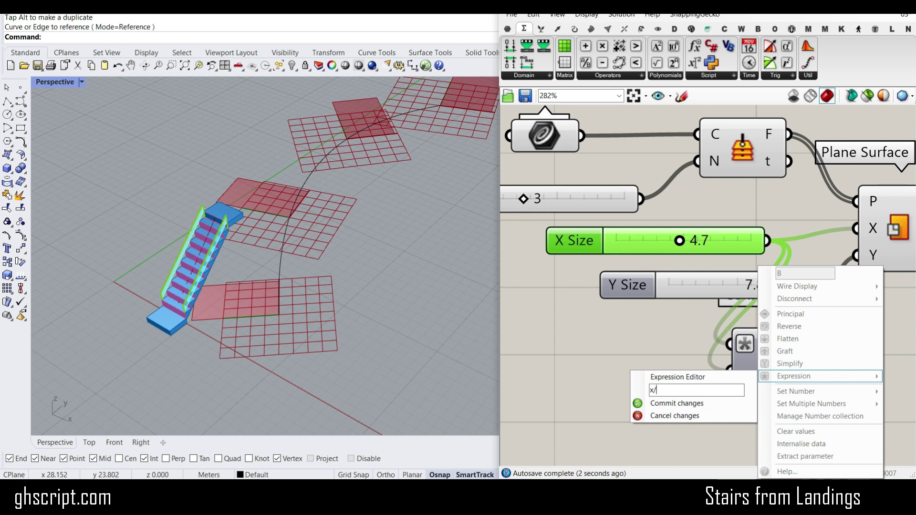
pyautogui.click(674, 403)
# Try the Construct Domain output as the X input of Plane Surface, and undo the connection
pyautogui.moveTo(842, 375); pyautogui.dragTo(726, 368, button='right')
pyautogui.moveTo(720, 352); pyautogui.dragTo(728, 217)
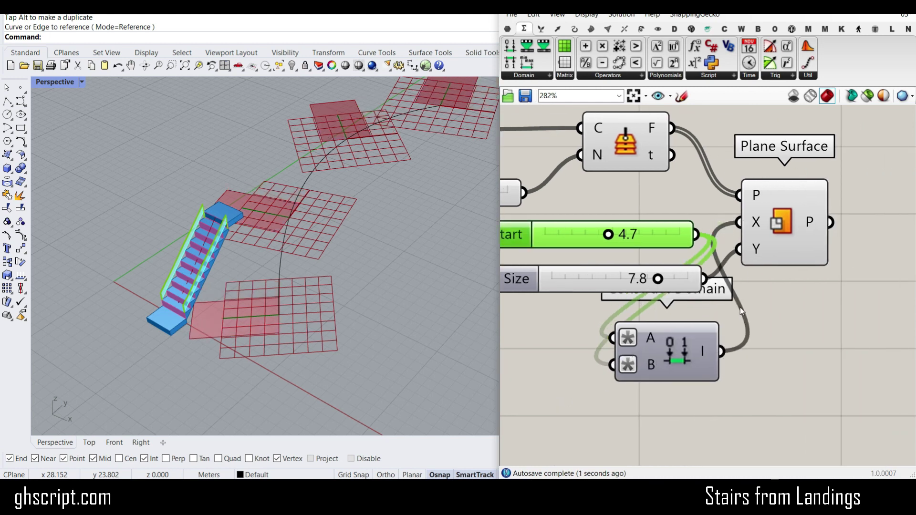
pyautogui.hotkey('ctrl', 'z')
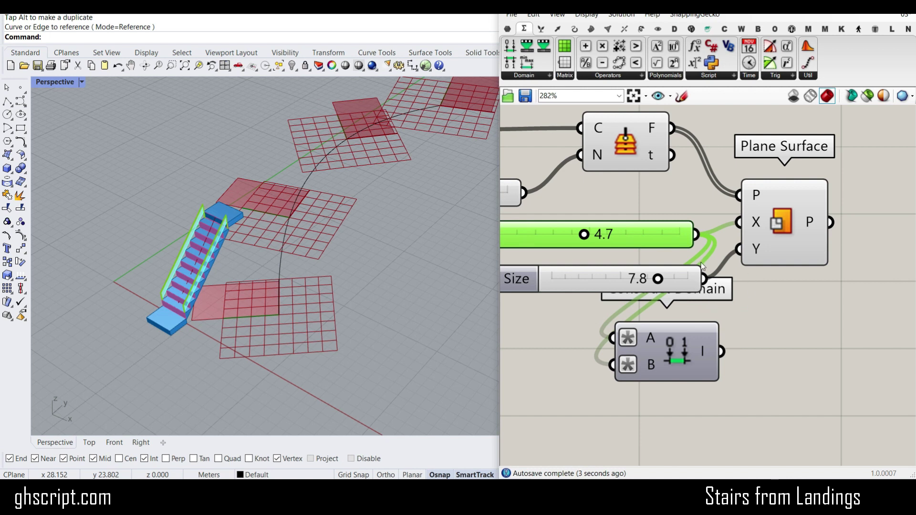
# Feed Y Size through Construct Domain into the Y input of Plane Surface and set the slider to 3.6
pyautogui.moveTo(705, 278); pyautogui.dragTo(614, 365)
pyautogui.moveTo(723, 351); pyautogui.dragTo(739, 249)
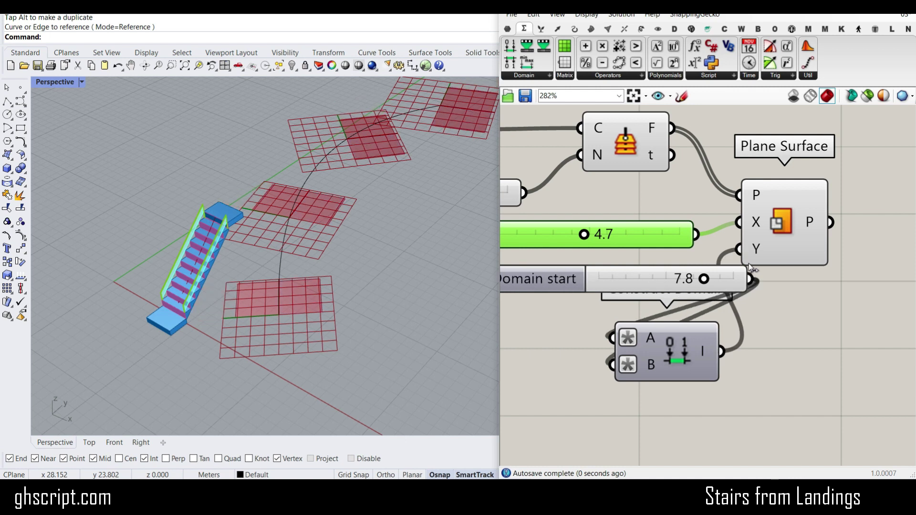
pyautogui.moveTo(706, 280); pyautogui.dragTo(653, 281)
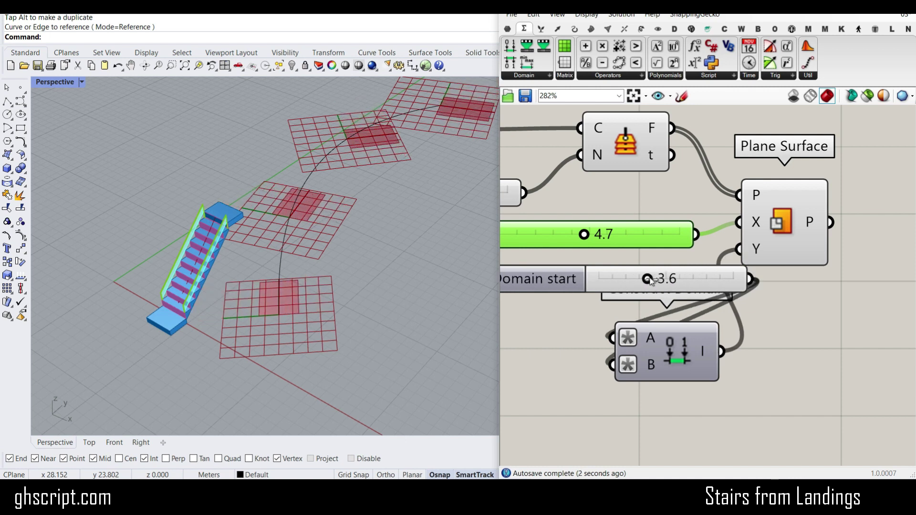
# Delete the Construct Domain component and connect the Y Size slider directly to the Y input of Plane Surface
pyautogui.click(670, 358)
pyautogui.press('Delete')
pyautogui.moveTo(698, 288); pyautogui.dragTo(738, 249)
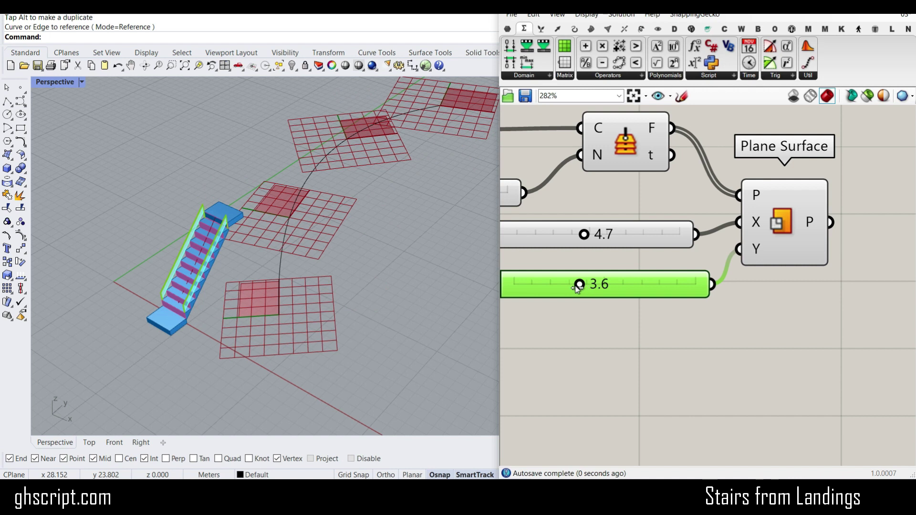
# Set Y Size to 6.8 and X Size to 3.5 for the landing surfaces
pyautogui.moveTo(579, 285); pyautogui.dragTo(639, 285)
pyautogui.moveTo(583, 235); pyautogui.dragTo(562, 242)
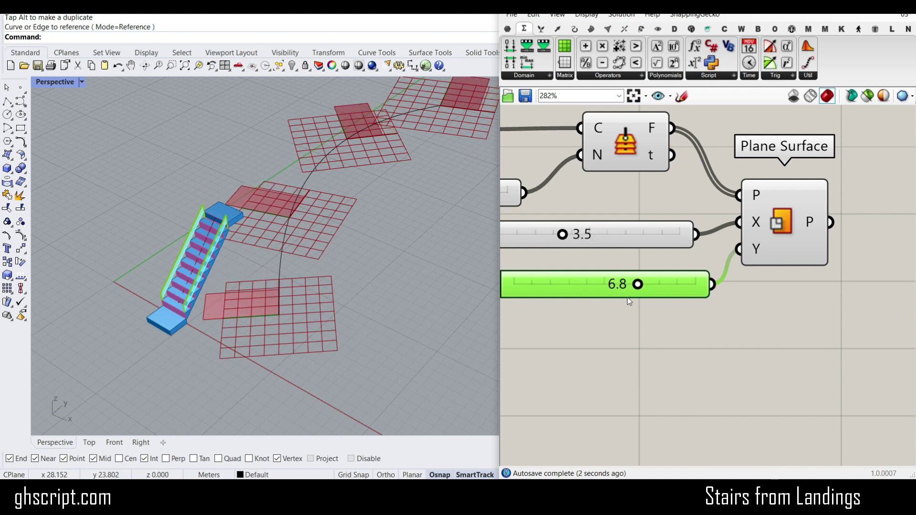
# Connect the Plane Surface output to the Surface parameter that supplies the stair landings
pyautogui.scroll(-4, 628, 300)
pyautogui.scroll(-4, 641, 269)
pyautogui.moveTo(641, 271); pyautogui.dragTo(726, 248)
pyautogui.scroll(3, 773, 222)
pyautogui.moveTo(525, 319); pyautogui.dragTo(739, 282, button='right')
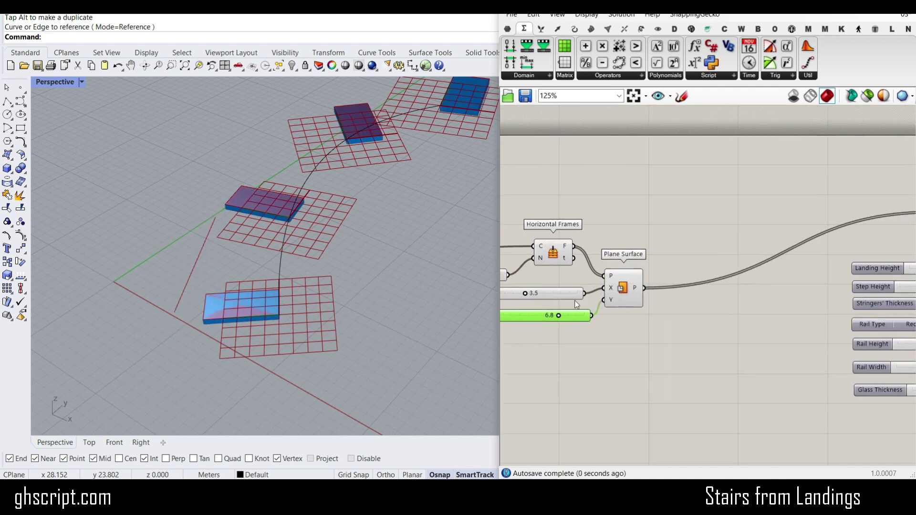
# Reposition the Horizontal Frames, size slider and Plane Surface group on the canvas
pyautogui.moveTo(639, 328); pyautogui.dragTo(731, 307, button='right')
pyautogui.moveTo(728, 316); pyautogui.dragTo(524, 209)
pyautogui.moveTo(711, 279); pyautogui.dragTo(689, 260)
pyautogui.click(703, 193)
pyautogui.scroll(6, 270, 282)
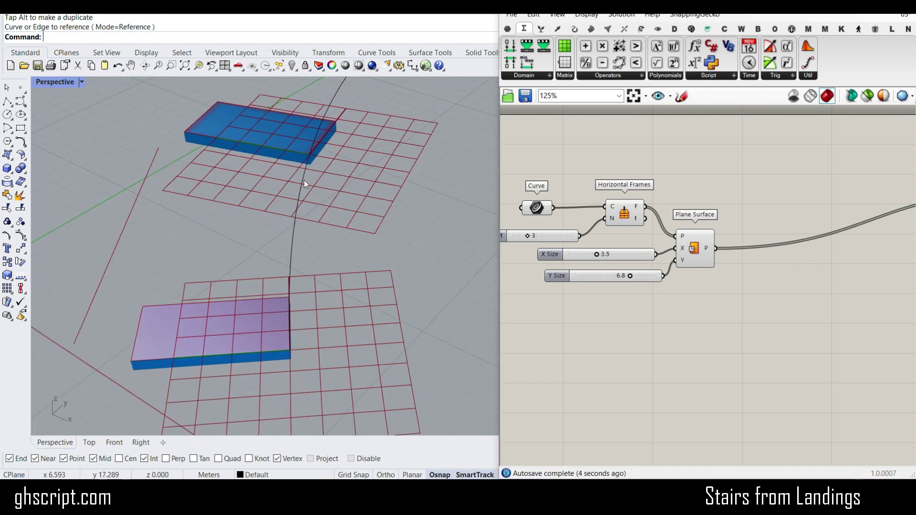
# Add a Deconstruct Brep component below Plane Surface and connect the surface output to its B input
pyautogui.click(596, 29)
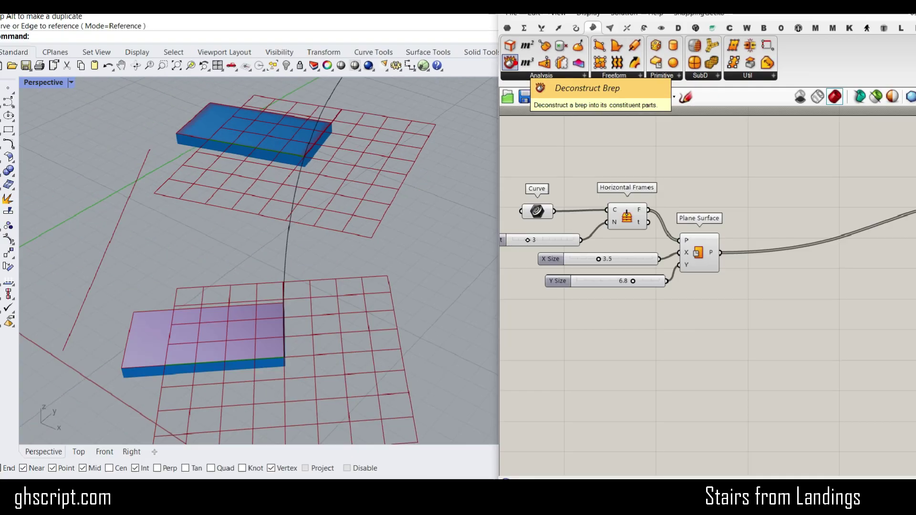
pyautogui.click(505, 62)
pyautogui.click(758, 301)
pyautogui.moveTo(617, 275); pyautogui.dragTo(609, 274, button='right')
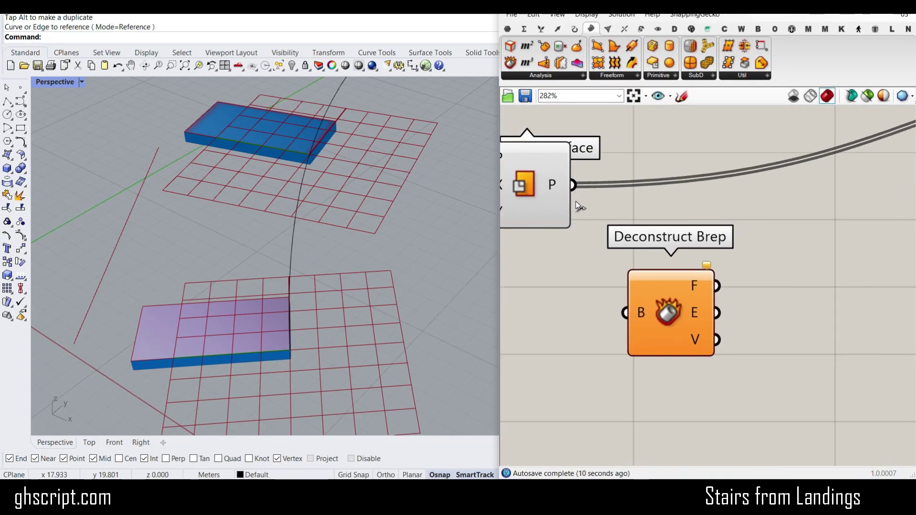
pyautogui.moveTo(577, 186); pyautogui.dragTo(625, 313)
pyautogui.moveTo(676, 303); pyautogui.dragTo(590, 282, button='right')
pyautogui.moveTo(590, 283); pyautogui.dragTo(555, 329)
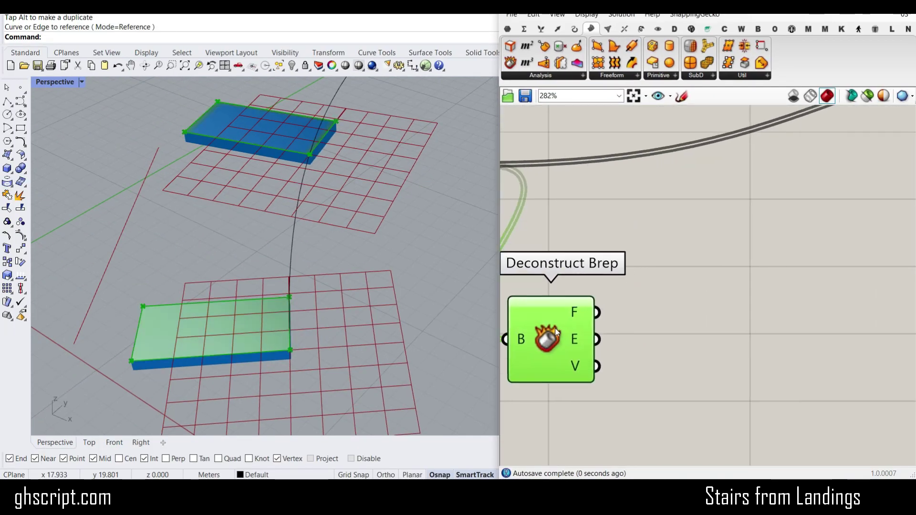
# Add a List Item component beside Deconstruct Brep and connect the edges output E to its L input
pyautogui.click(541, 29)
pyautogui.click(505, 48)
pyautogui.click(713, 368)
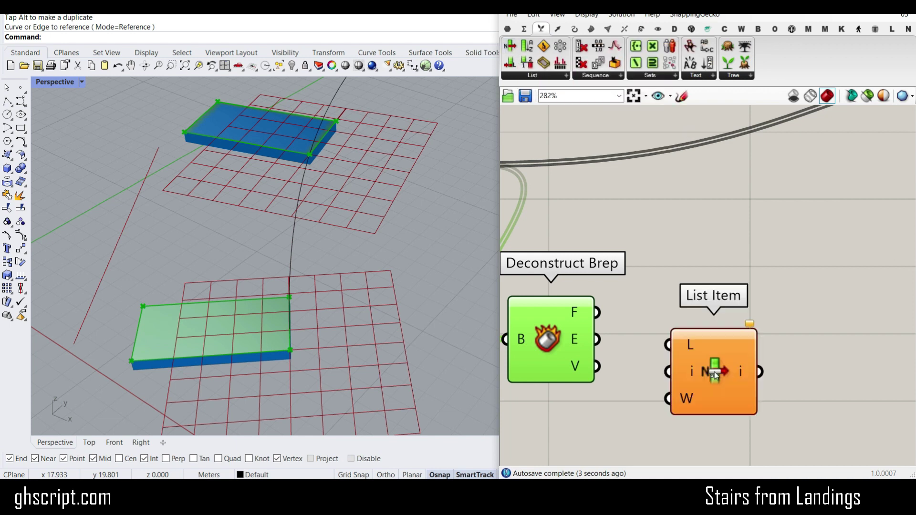
pyautogui.scroll(2, 592, 268)
pyautogui.moveTo(623, 247); pyautogui.dragTo(723, 255)
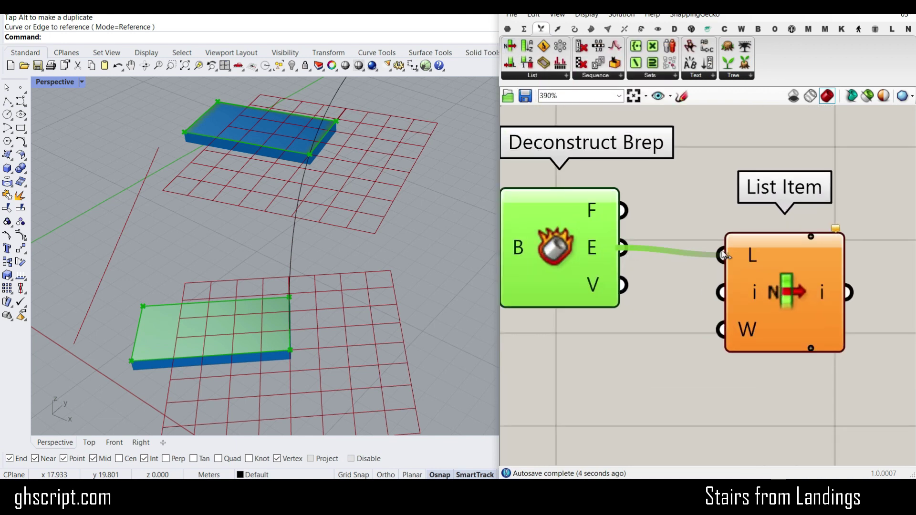
# Add the +1, +2 and +3 outputs to the List Item component
pyautogui.click(761, 291)
pyautogui.moveTo(317, 326); pyautogui.dragTo(246, 291, button='right')
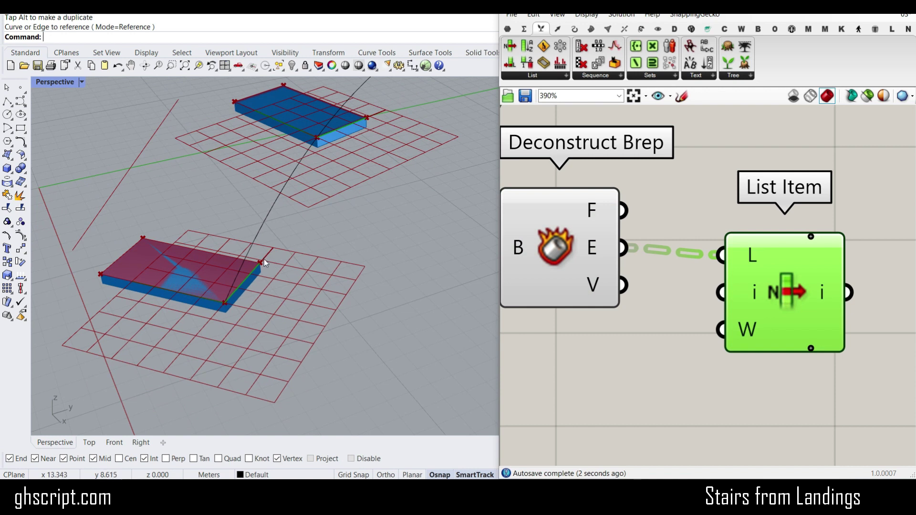
pyautogui.moveTo(810, 300); pyautogui.dragTo(669, 311, button='right')
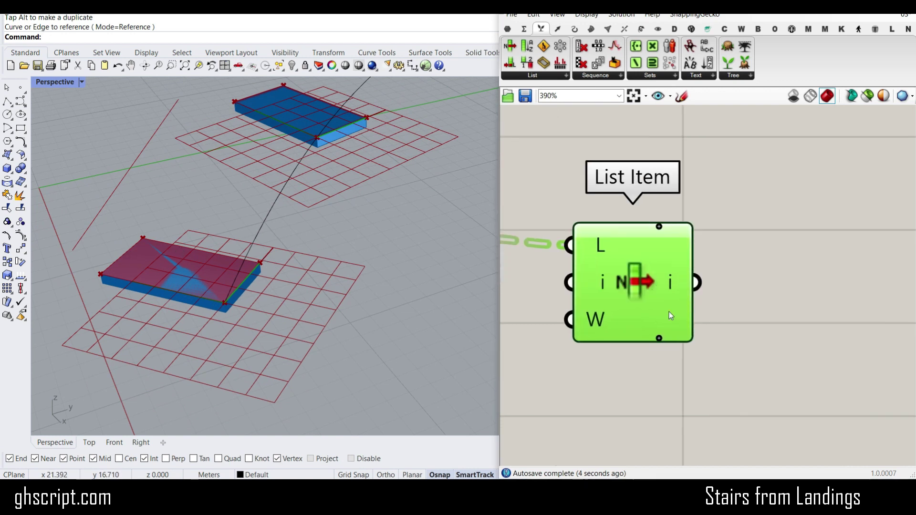
pyautogui.scroll(3, 669, 311)
pyautogui.click(654, 351)
pyautogui.click(654, 351)
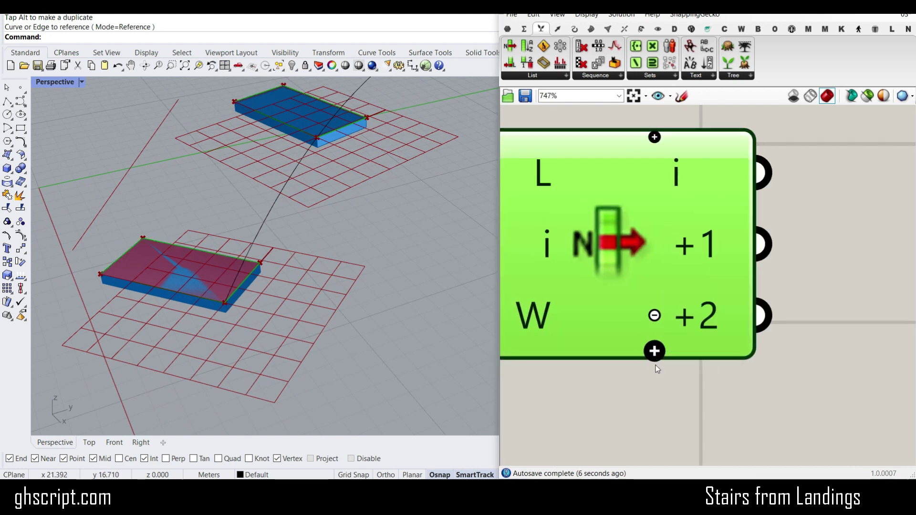
pyautogui.click(655, 350)
pyautogui.scroll(-4, 654, 353)
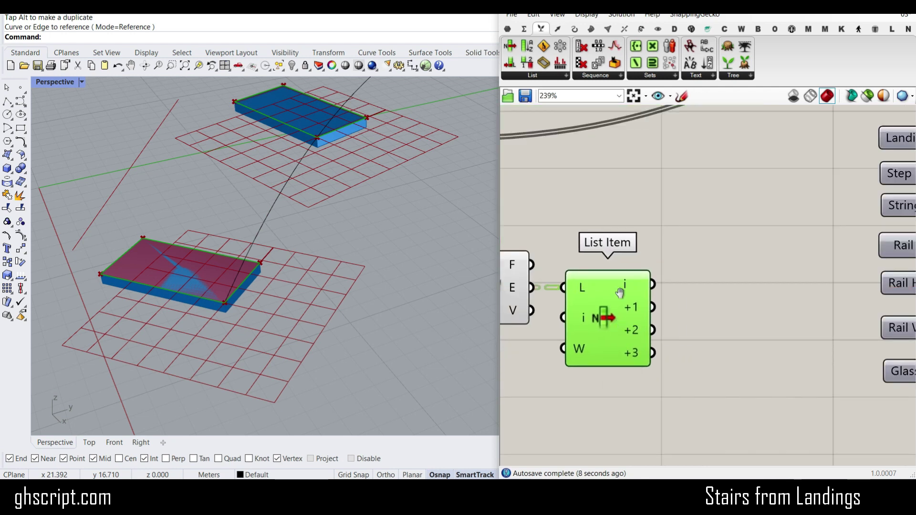
# Move the landing components together with Deconstruct Brep and List Item to free up canvas space
pyautogui.scroll(-4, 823, 360)
pyautogui.moveTo(823, 361); pyautogui.dragTo(567, 195)
pyautogui.moveTo(703, 248); pyautogui.dragTo(586, 234)
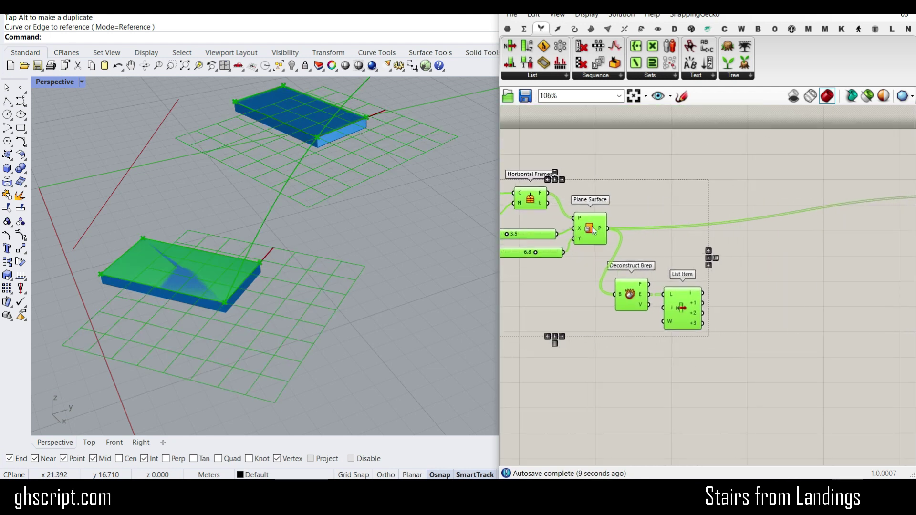
pyautogui.click(637, 251)
pyautogui.scroll(4, 694, 320)
pyautogui.click(684, 298)
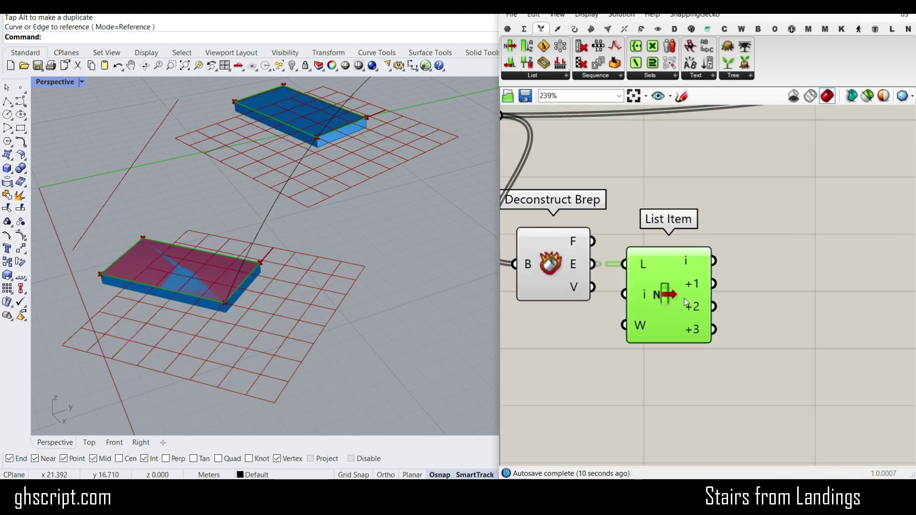
# Add a Curve Middle component and connect the +1 output of List Item to its C input
pyautogui.click(578, 29)
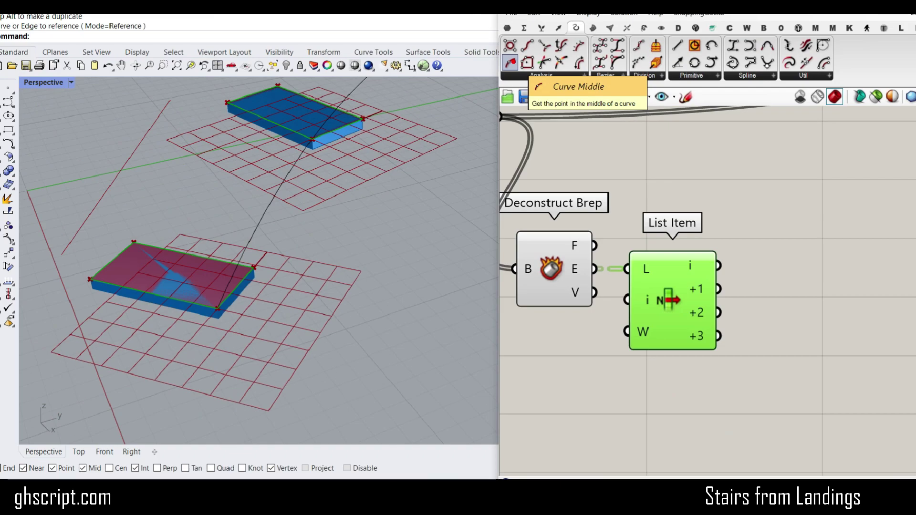
pyautogui.click(513, 61)
pyautogui.scroll(3, 777, 309)
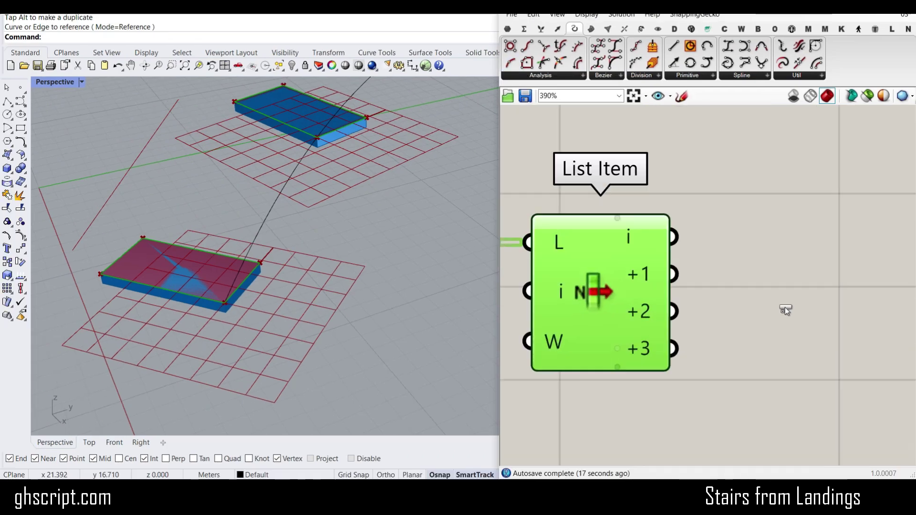
pyautogui.click(763, 258)
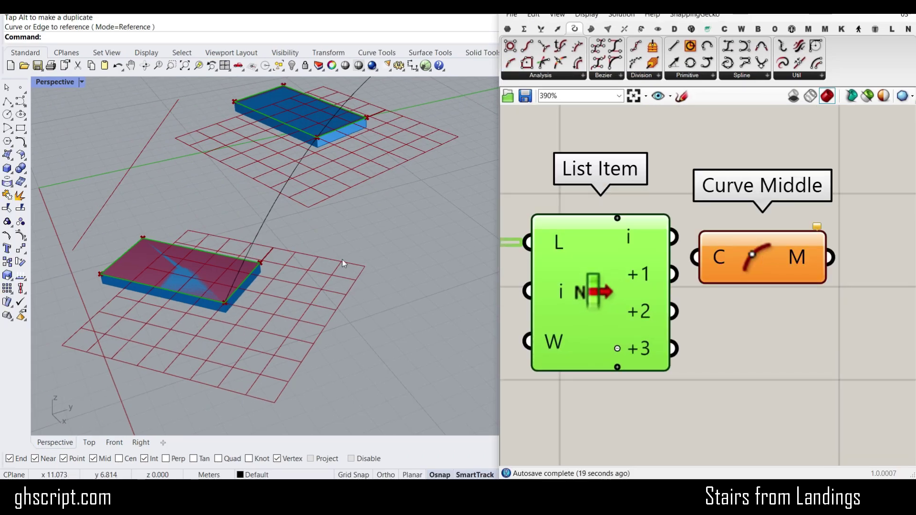
pyautogui.moveTo(698, 259); pyautogui.dragTo(700, 258)
pyautogui.moveTo(735, 249); pyautogui.dragTo(757, 265)
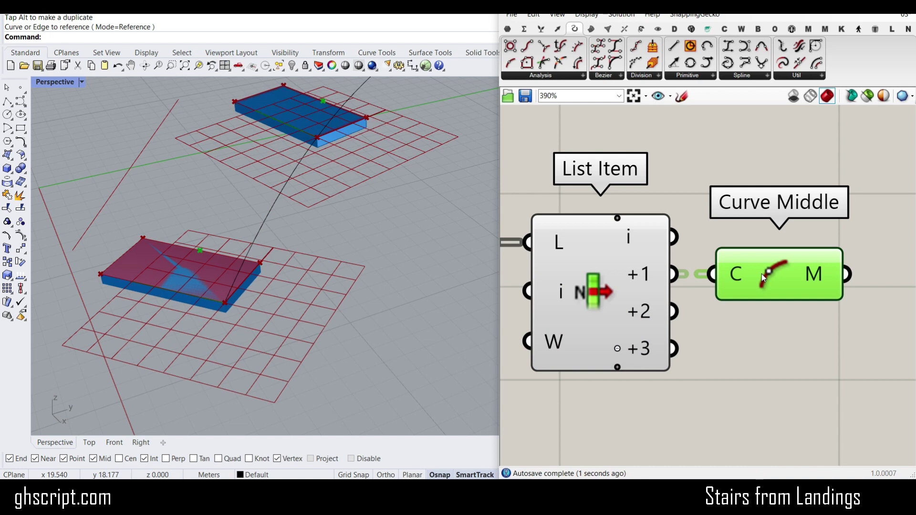
# Duplicate Curve Middle below the original and connect the +3 output of List Item to the copy
pyautogui.hotkey('ctrl', 'c')
pyautogui.hotkey('ctrl', 'v')
pyautogui.moveTo(778, 295); pyautogui.dragTo(788, 371)
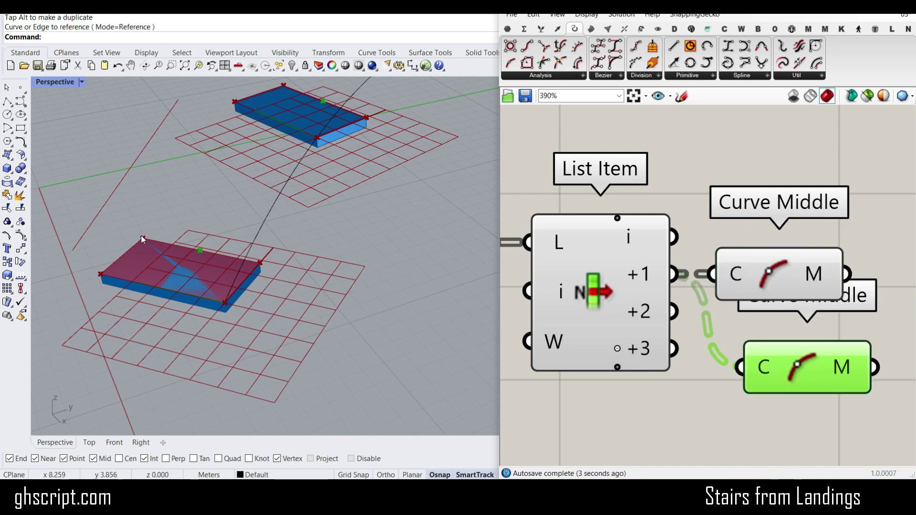
pyautogui.moveTo(673, 349); pyautogui.dragTo(740, 367)
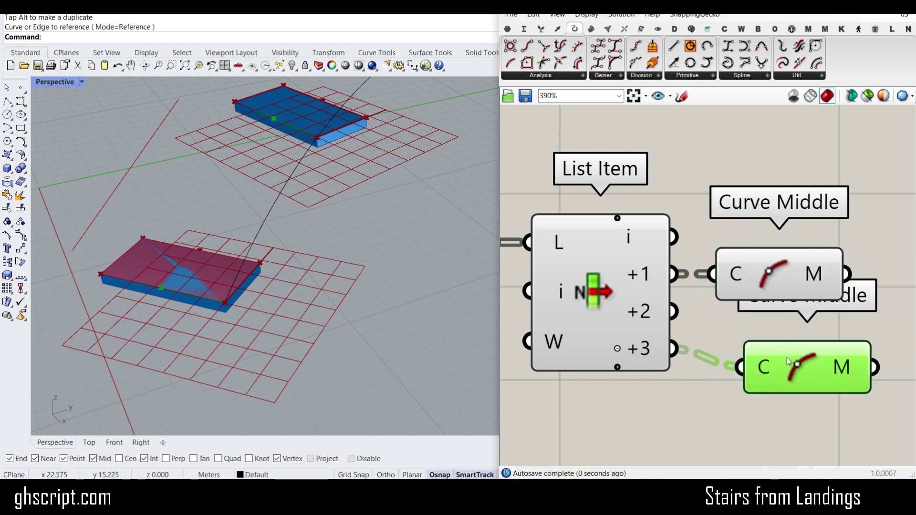
# Flatten the M outputs of both Curve Middle components
pyautogui.moveTo(827, 310); pyautogui.dragTo(662, 303, button='right')
pyautogui.rightClick(653, 258)
pyautogui.click(680, 298)
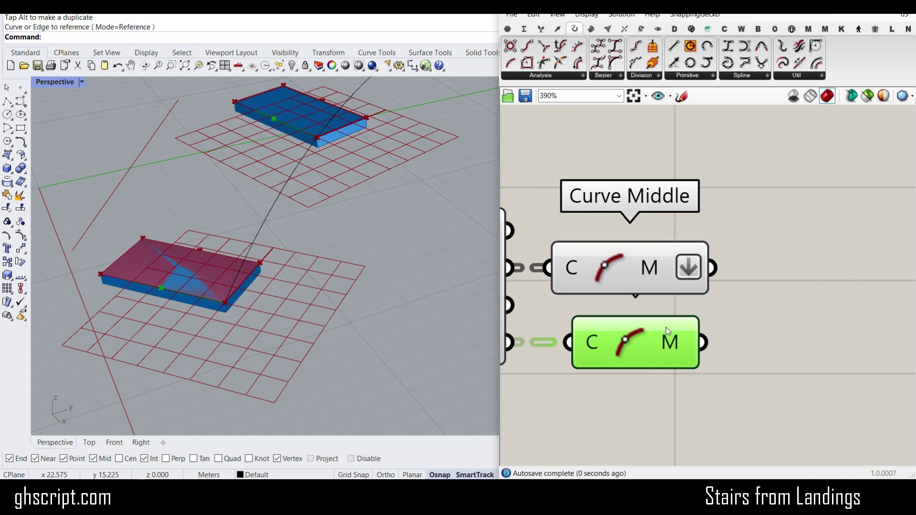
pyautogui.rightClick(667, 328)
pyautogui.click(696, 374)
# Align the two Curve Middle components one above the other and select each to check its midpoints
pyautogui.moveTo(642, 281); pyautogui.dragTo(643, 240)
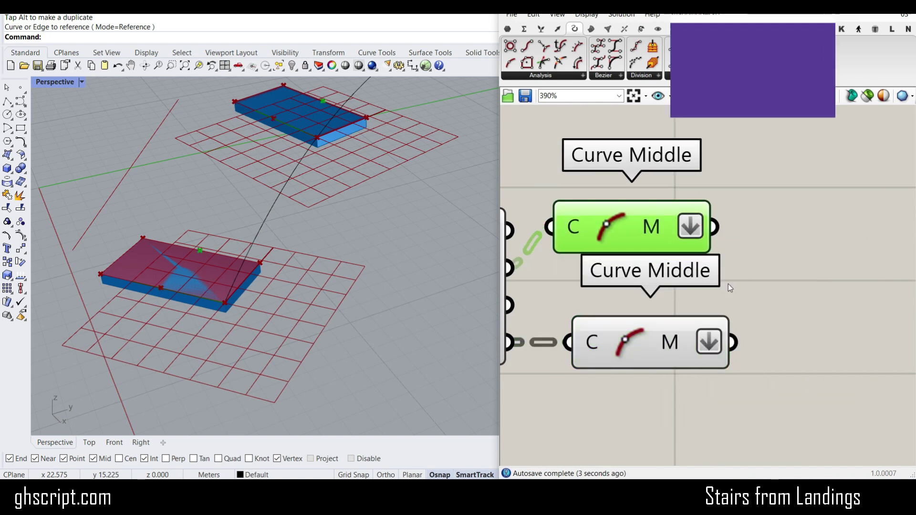
pyautogui.scroll(-2, 711, 281)
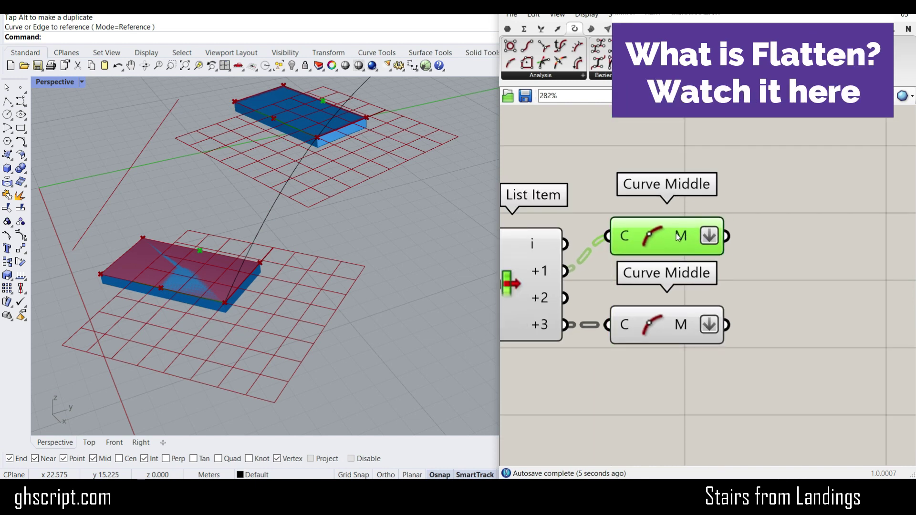
pyautogui.click(644, 340)
pyautogui.click(648, 233)
pyautogui.click(657, 326)
# Add a Line component, connect the two Curve Middle outputs to A and B, and inspect the line across the landing
pyautogui.scroll(-3, 635, 272)
pyautogui.scroll(-5, 764, 248)
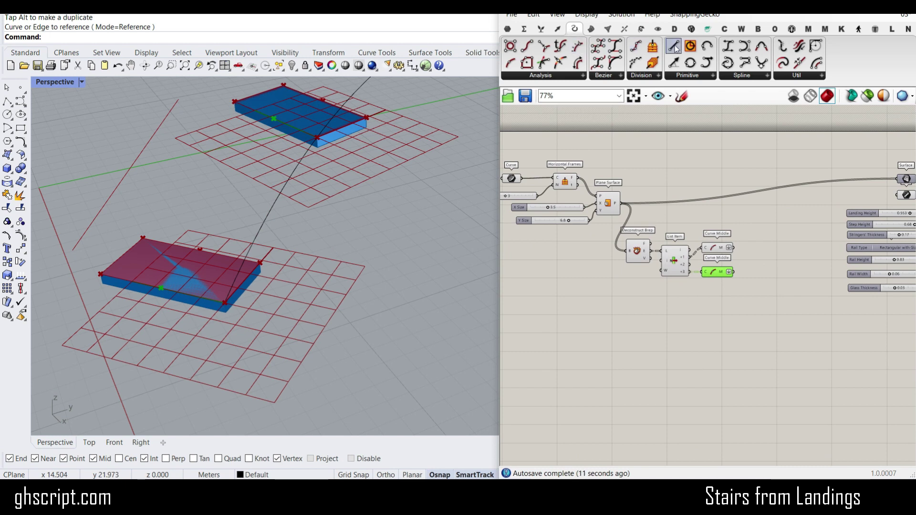
pyautogui.click(675, 48)
pyautogui.scroll(5, 757, 257)
pyautogui.click(701, 229)
pyautogui.moveTo(692, 240); pyautogui.dragTo(693, 241)
pyautogui.moveTo(647, 285); pyautogui.dragTo(693, 264)
pyautogui.scroll(5, 178, 261)
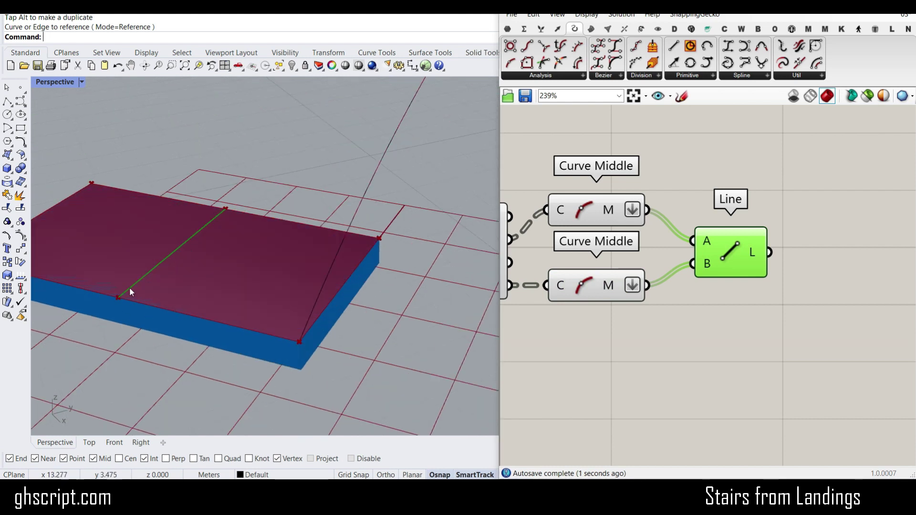
pyautogui.scroll(-5, 171, 262)
pyautogui.scroll(5, 159, 302)
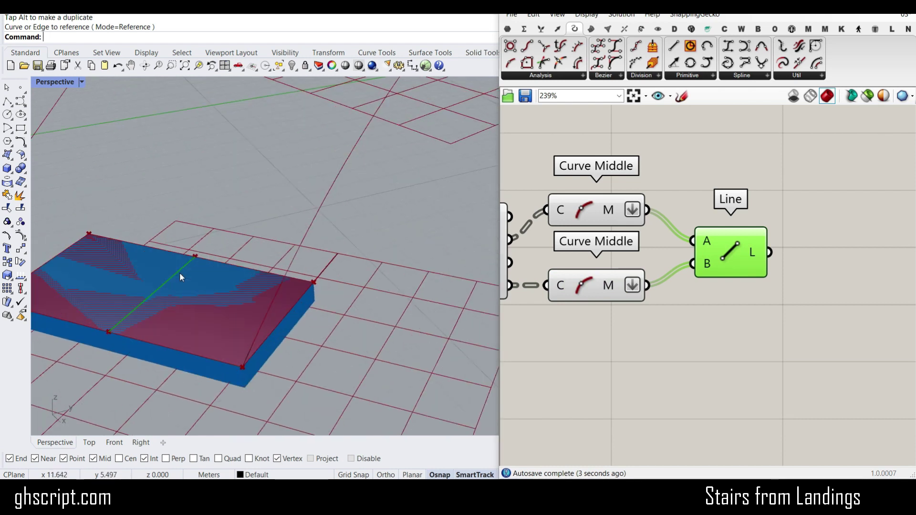
# Add a Shift List component and route the lower Curve Middle output through it into the B input of Line
pyautogui.scroll(-5, 184, 317)
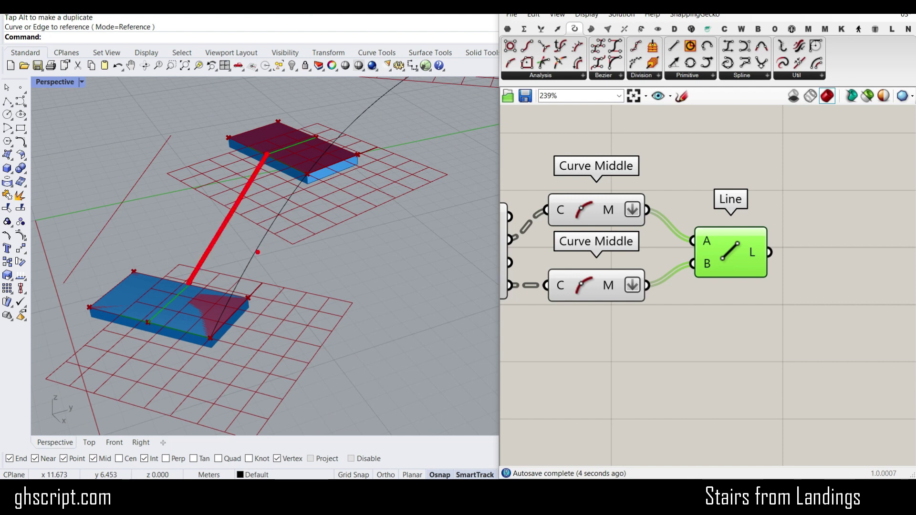
pyautogui.press('Escape')
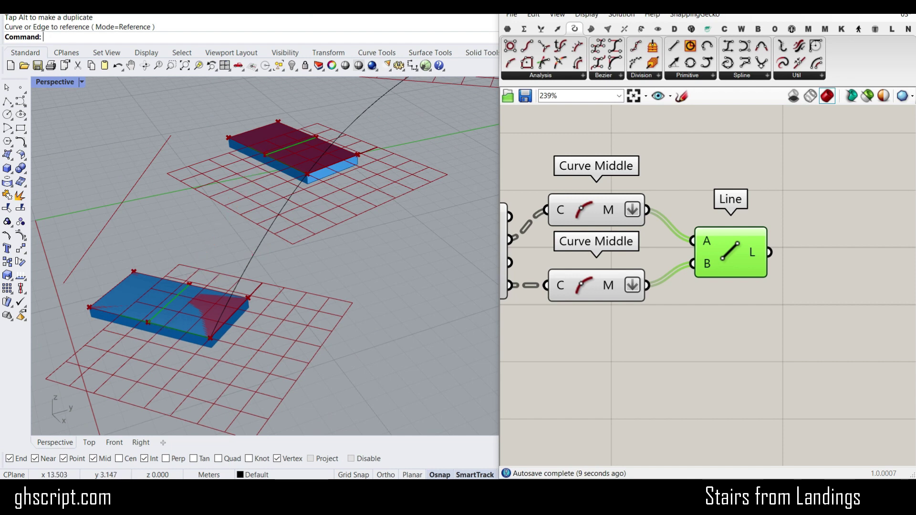
pyautogui.moveTo(143, 322); pyautogui.dragTo(236, 170)
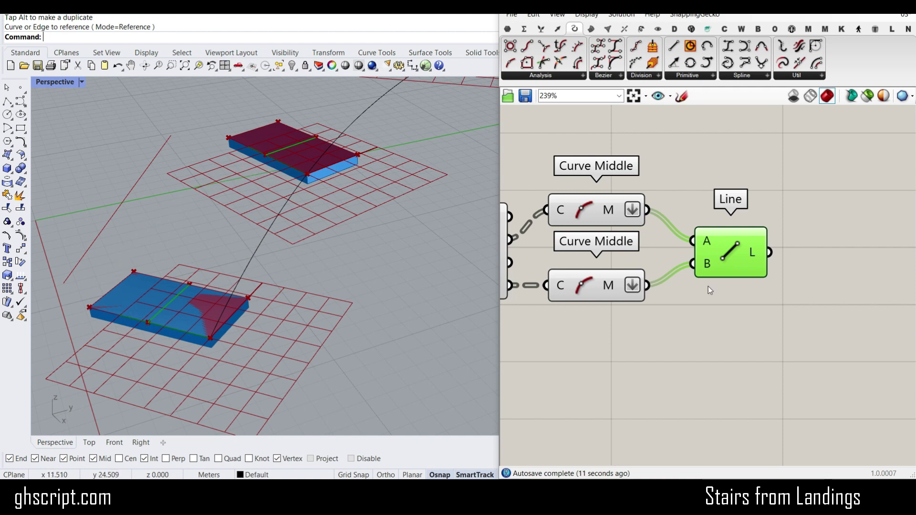
pyautogui.doubleClick(674, 329)
pyautogui.write('shift')
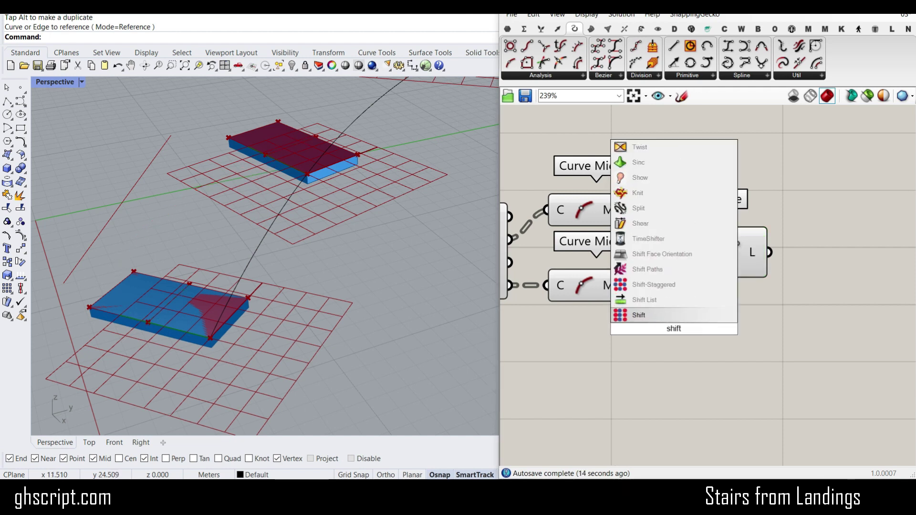
pyautogui.press('Up')
pyautogui.press('Return')
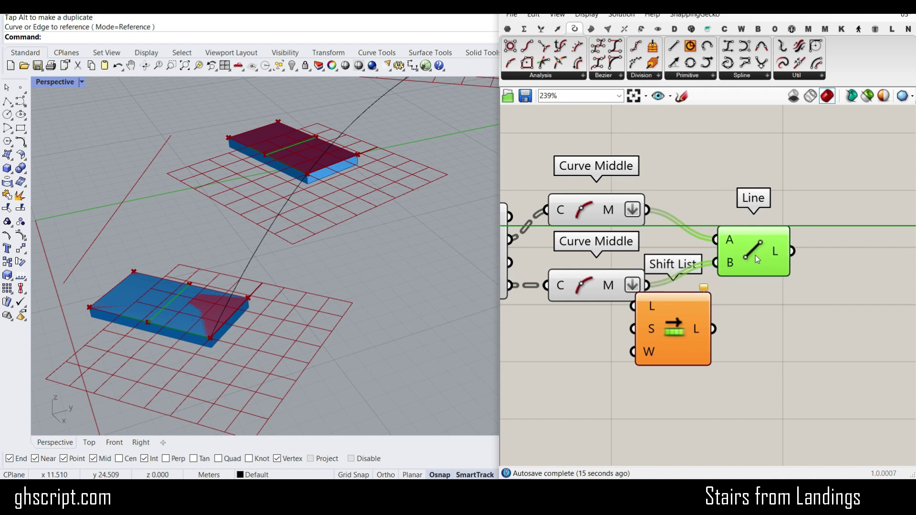
pyautogui.moveTo(682, 326); pyautogui.dragTo(700, 316)
pyautogui.click(566, 286)
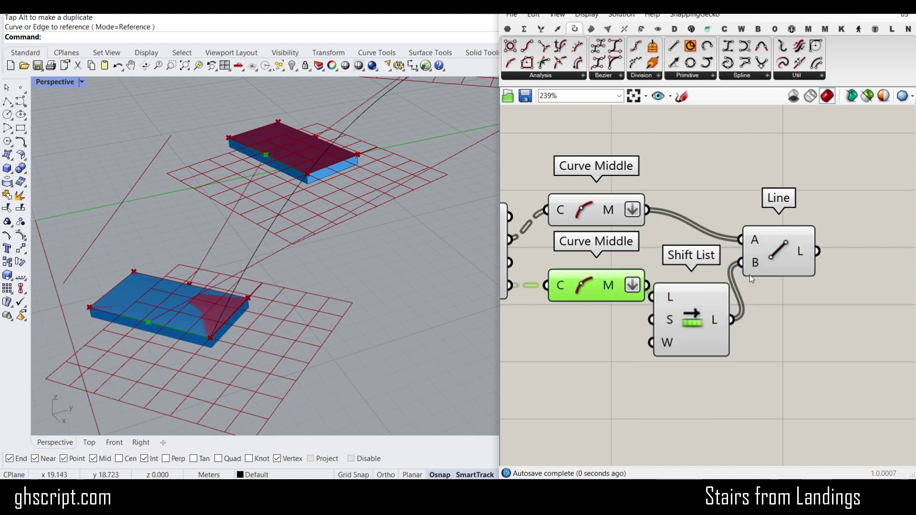
# Select the Line component and examine the lines joining consecutive landings, including the one between the last and first landings
pyautogui.click(761, 250)
pyautogui.scroll(-3, 201, 281)
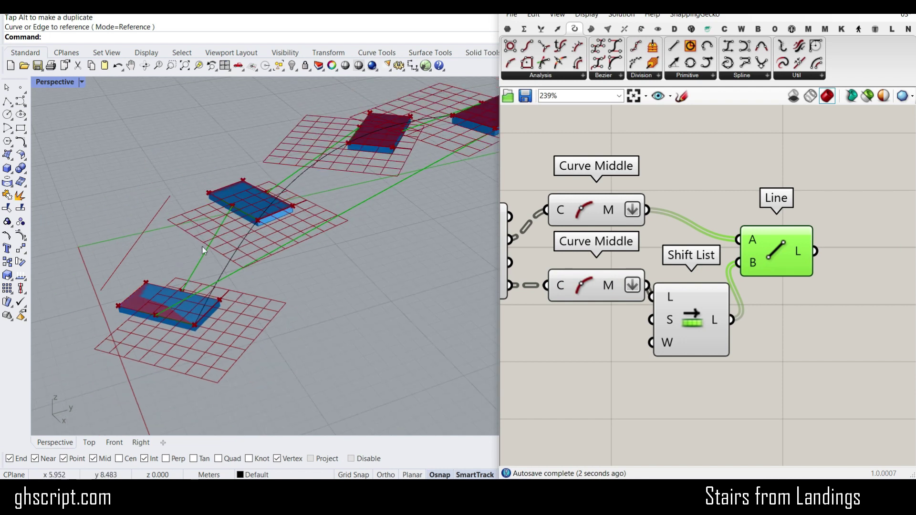
pyautogui.moveTo(202, 248); pyautogui.dragTo(202, 292, button='right')
pyautogui.moveTo(255, 244); pyautogui.dragTo(356, 271, button='right')
pyautogui.keyDown('shift'); pyautogui.moveTo(453, 241); pyautogui.dragTo(331, 186, button='right'); pyautogui.keyUp('shift')
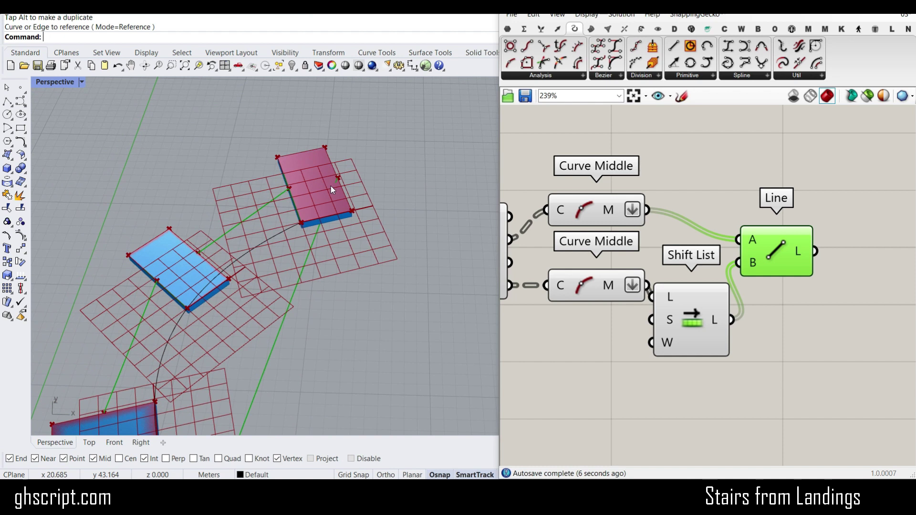
pyautogui.scroll(-3, 334, 185)
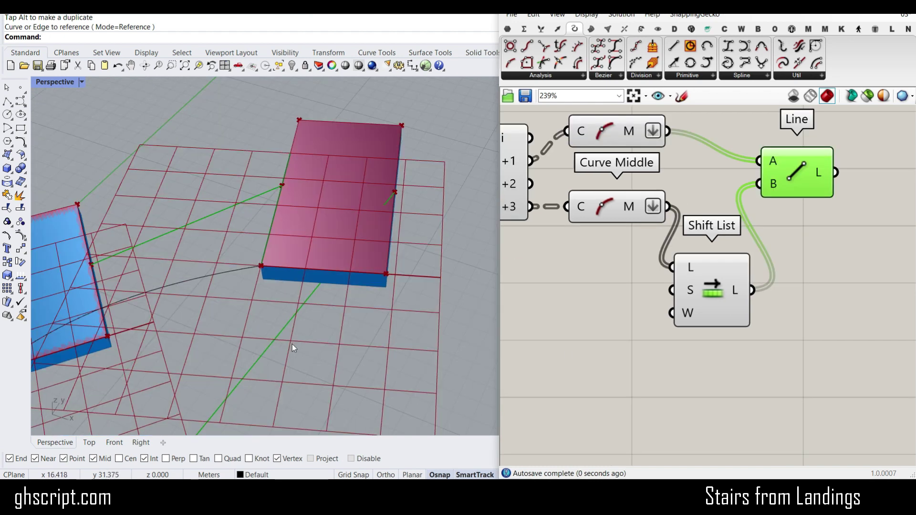
pyautogui.moveTo(291, 345); pyautogui.dragTo(286, 244, button='right')
# Select all the landing and line components and move them farther away from the stair parameters
pyautogui.scroll(-9, 858, 254)
pyautogui.moveTo(861, 280); pyautogui.dragTo(680, 190)
pyautogui.moveTo(768, 211); pyautogui.dragTo(644, 229)
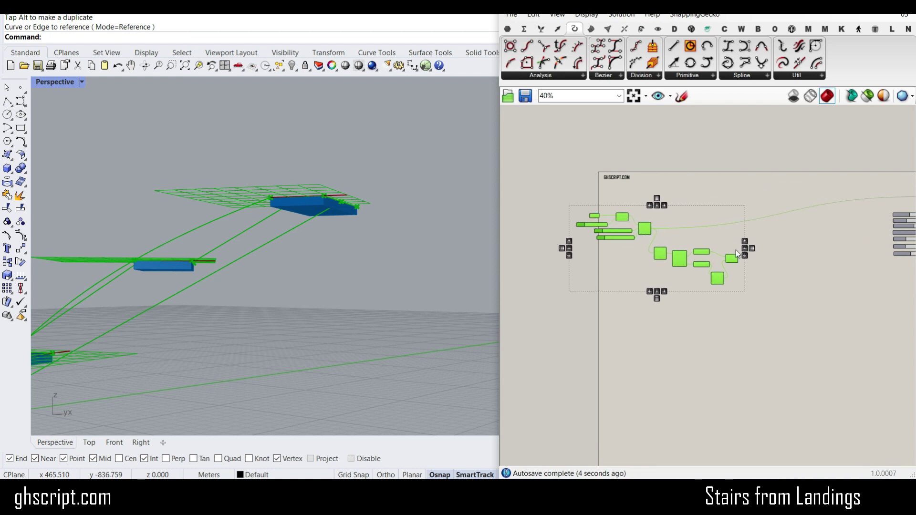
# Add a Cull Index component after Line and connect the L output of Line to its L input
pyautogui.scroll(10, 746, 265)
pyautogui.click(725, 263)
pyautogui.click(541, 30)
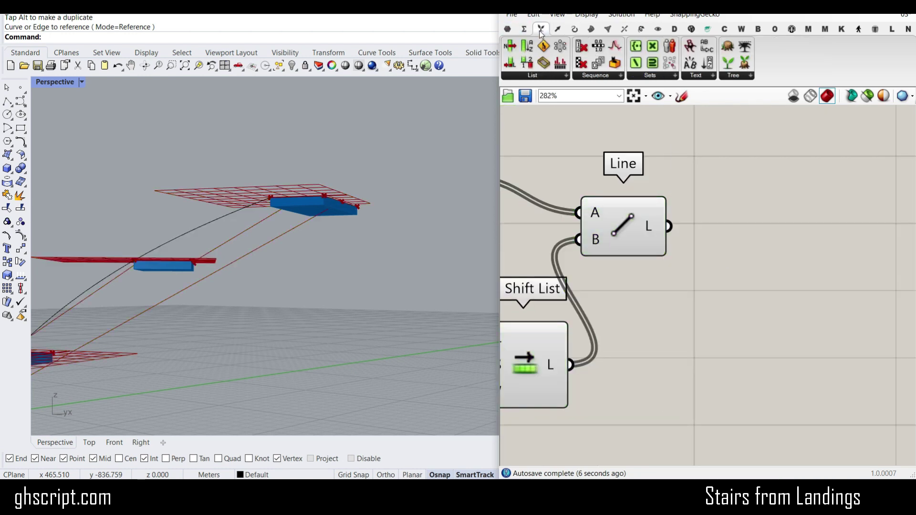
pyautogui.click(620, 75)
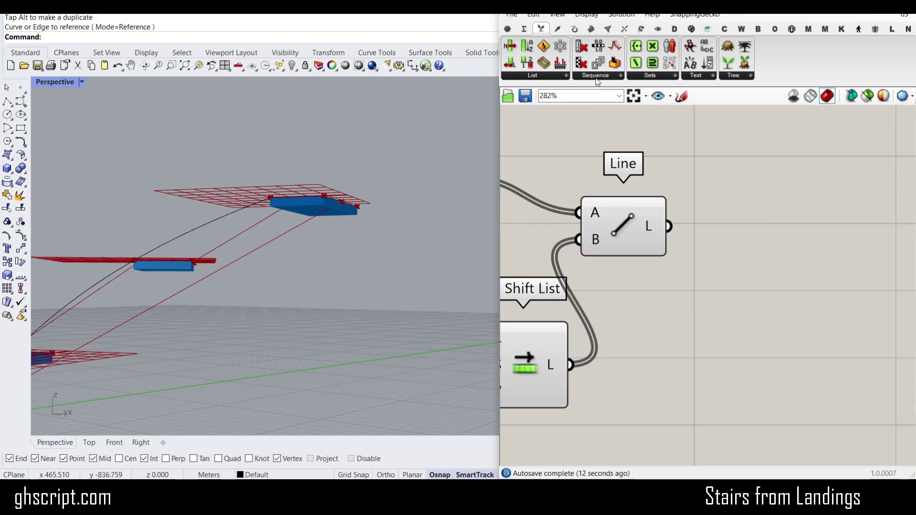
pyautogui.click(597, 77)
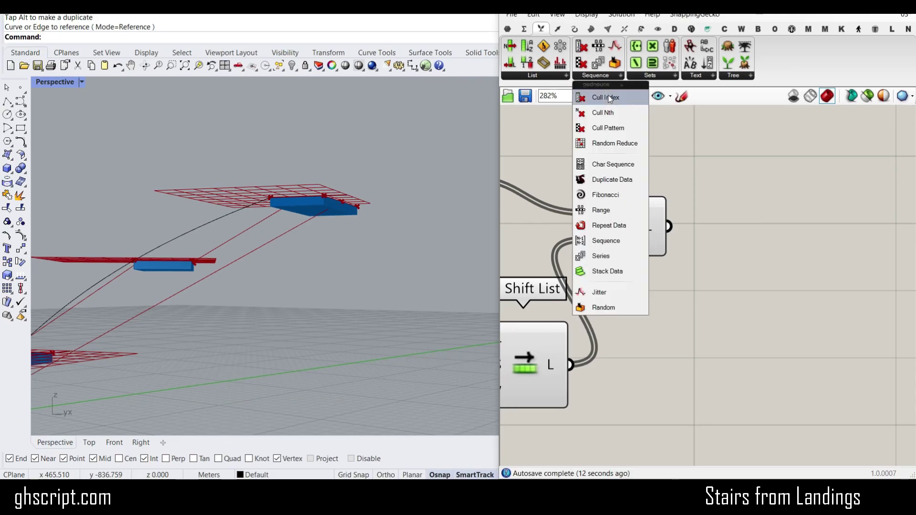
pyautogui.moveTo(605, 96); pyautogui.dragTo(749, 250)
pyautogui.scroll(3, 763, 248)
pyautogui.moveTo(597, 216); pyautogui.dragTo(648, 230)
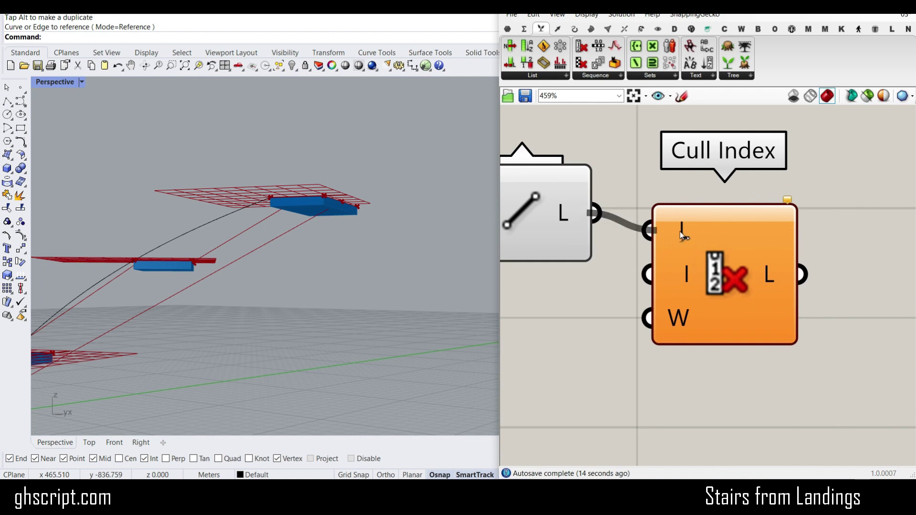
# Reverse the L input of Cull Index, set its I input to 0, and reverse its L output
pyautogui.rightClick(679, 221)
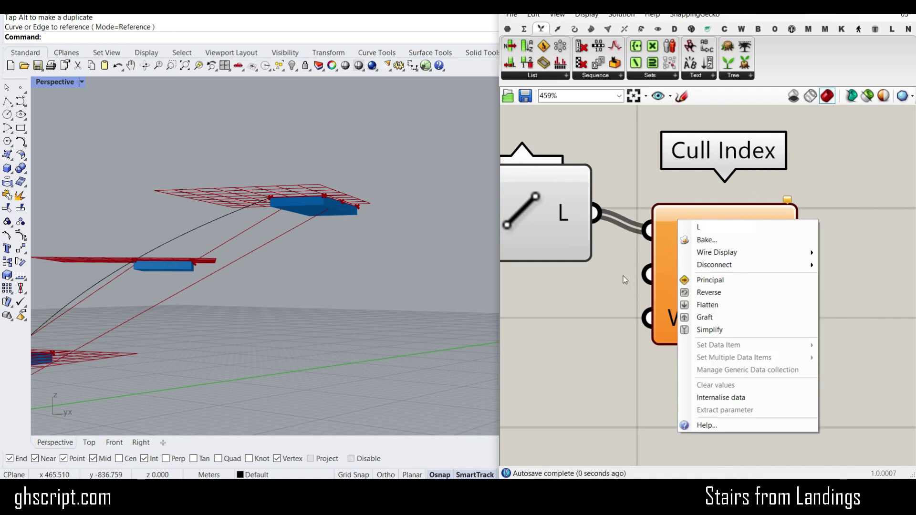
pyautogui.click(708, 292)
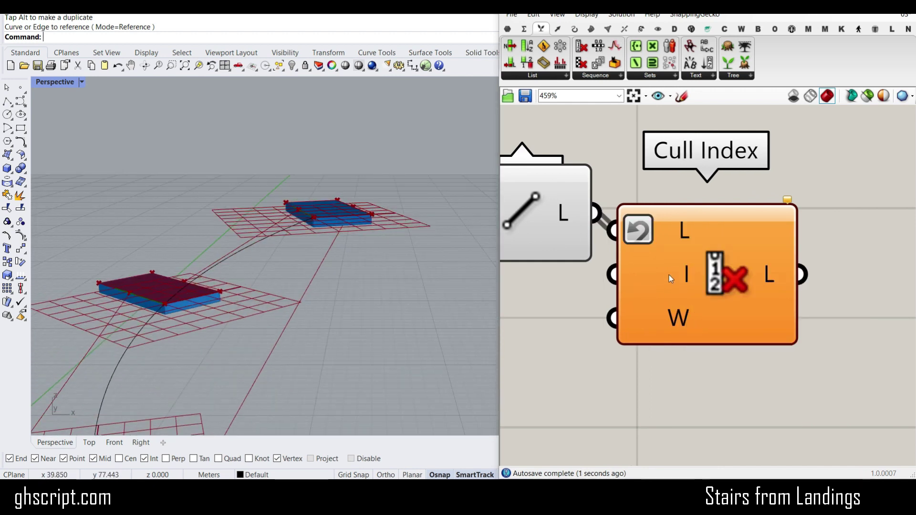
pyautogui.rightClick(669, 277)
pyautogui.moveTo(707, 391)
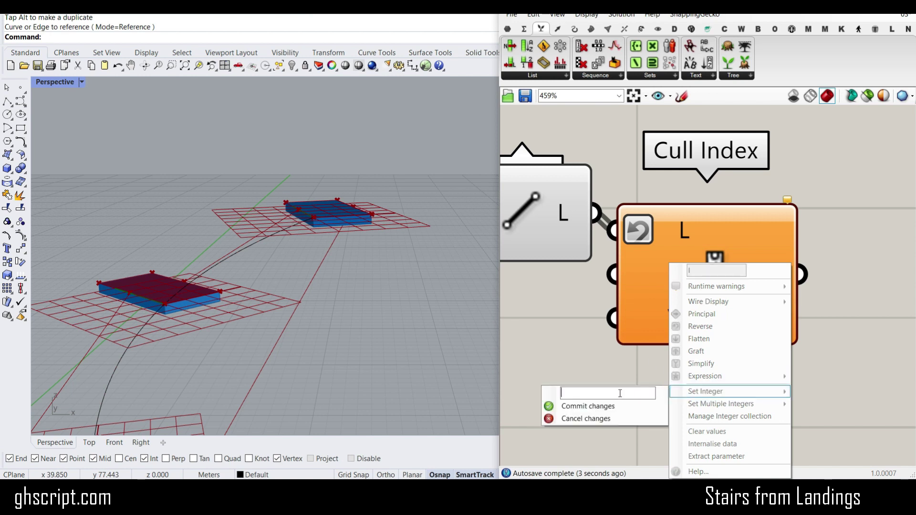
pyautogui.write('0')
pyautogui.click(588, 406)
pyautogui.rightClick(778, 273)
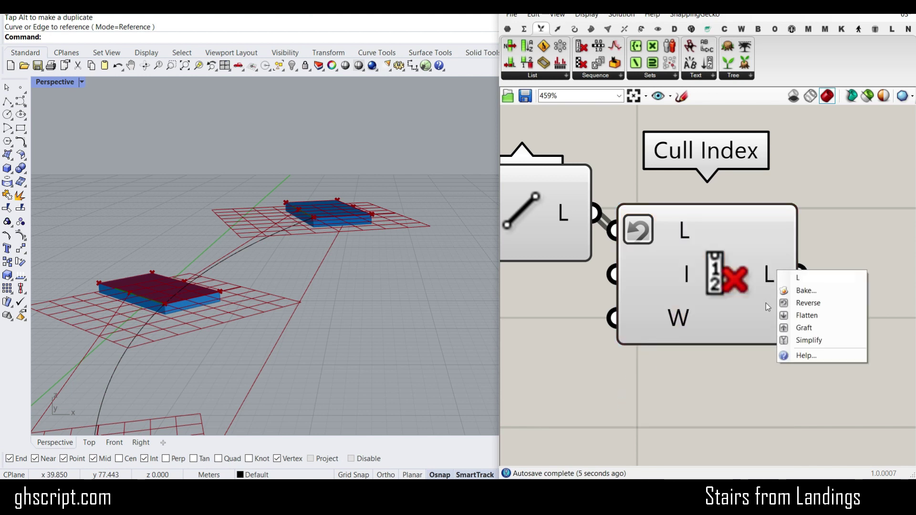
pyautogui.click(795, 305)
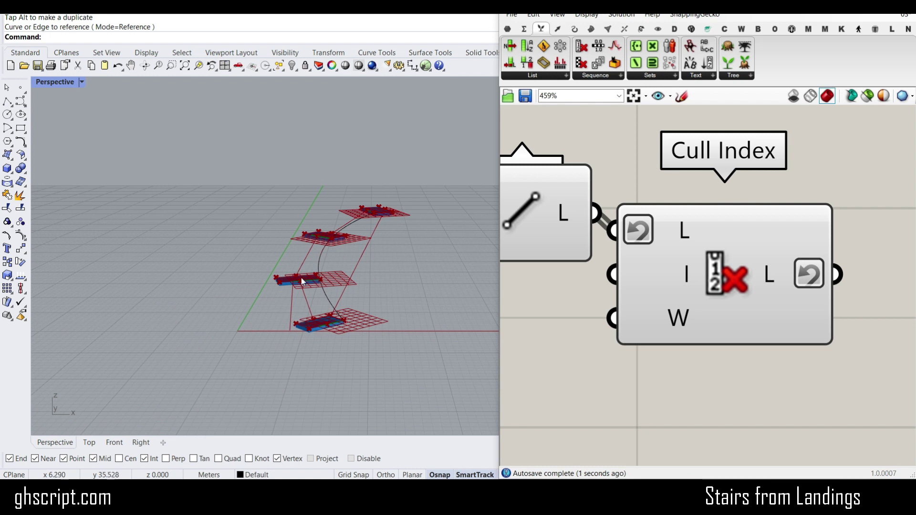
# Connect the Cull Index output to the line parameter that feeds the Connections input of Stairs from landings
pyautogui.click(764, 270)
pyautogui.moveTo(310, 195); pyautogui.dragTo(312, 265, button='right')
pyautogui.moveTo(690, 238); pyautogui.dragTo(734, 243, button='right')
pyautogui.scroll(-8, 806, 272)
pyautogui.moveTo(788, 329); pyautogui.dragTo(615, 222)
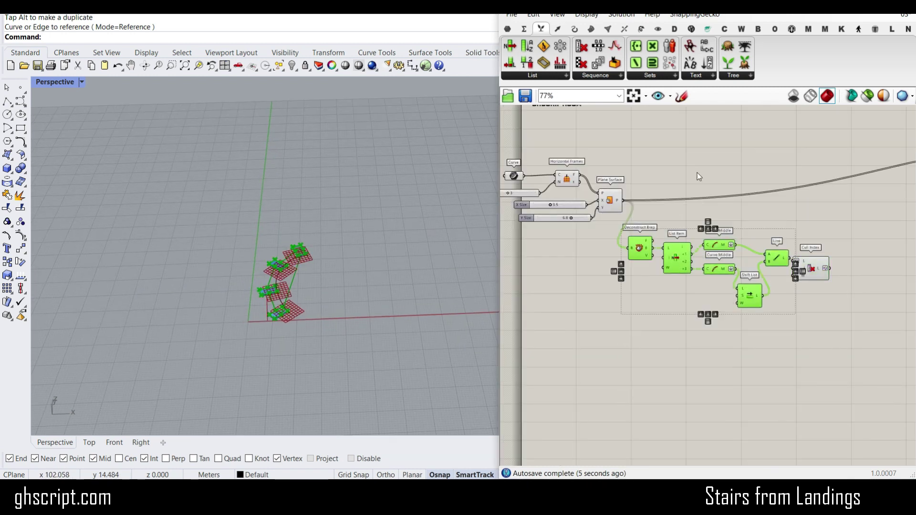
pyautogui.moveTo(844, 256); pyautogui.dragTo(699, 279, button='right')
pyautogui.scroll(3, 602, 302)
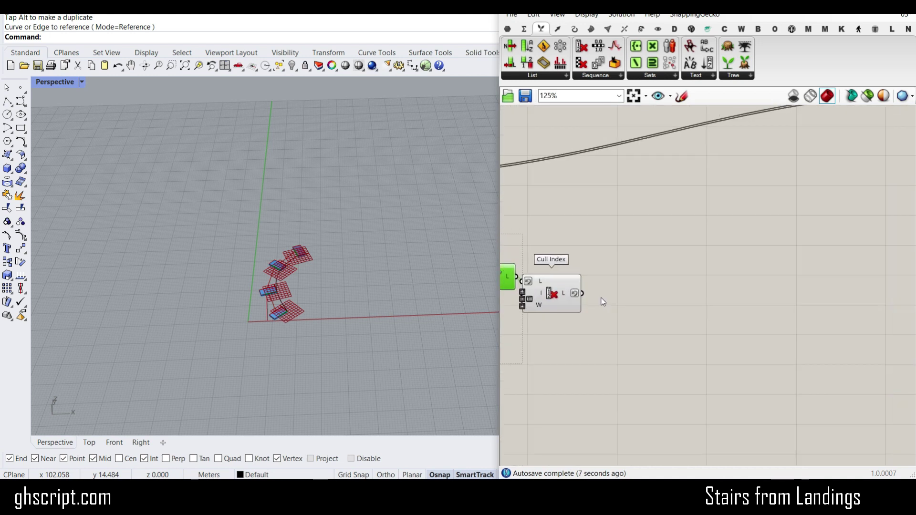
pyautogui.moveTo(587, 315); pyautogui.dragTo(785, 214)
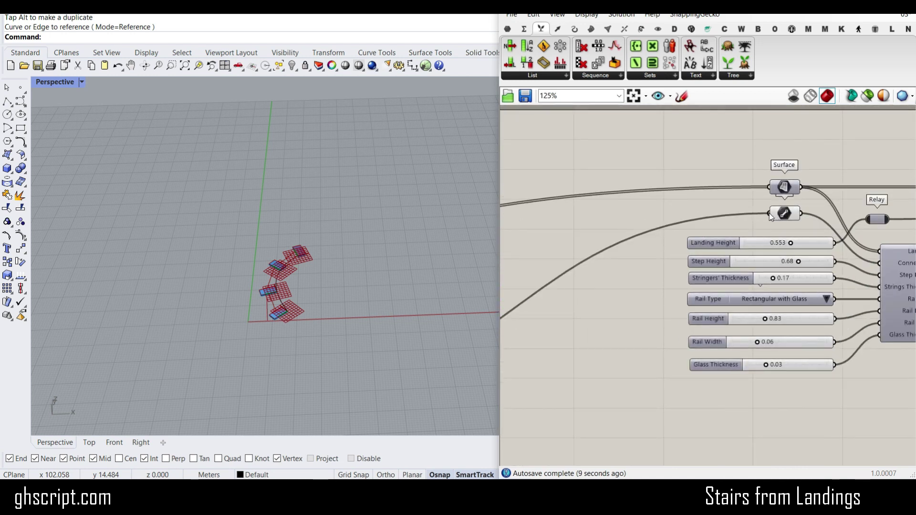
# Examine the generated stair flights, landings and glass railings from several angles
pyautogui.scroll(10, 322, 338)
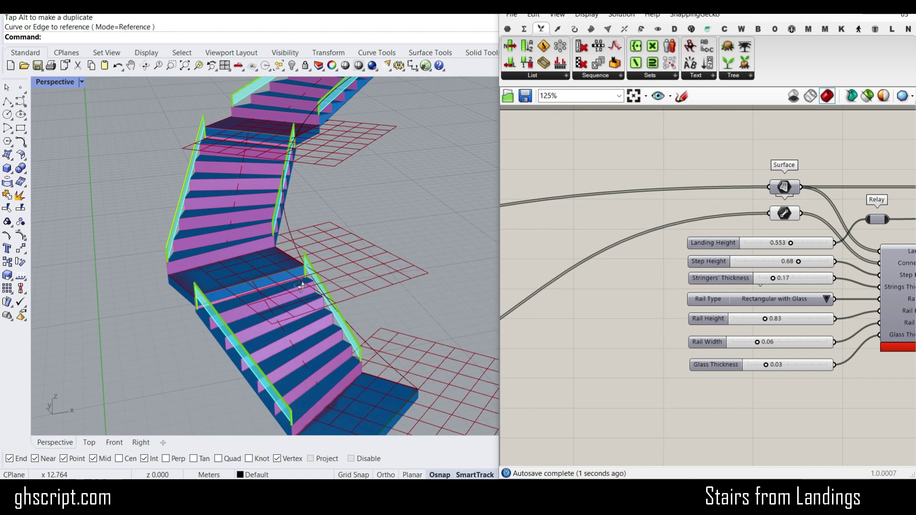
pyautogui.moveTo(326, 278); pyautogui.dragTo(247, 266, button='right')
pyautogui.scroll(-6, 317, 247)
pyautogui.scroll(7, 291, 251)
pyautogui.scroll(-4, 818, 216)
pyautogui.scroll(5, 640, 235)
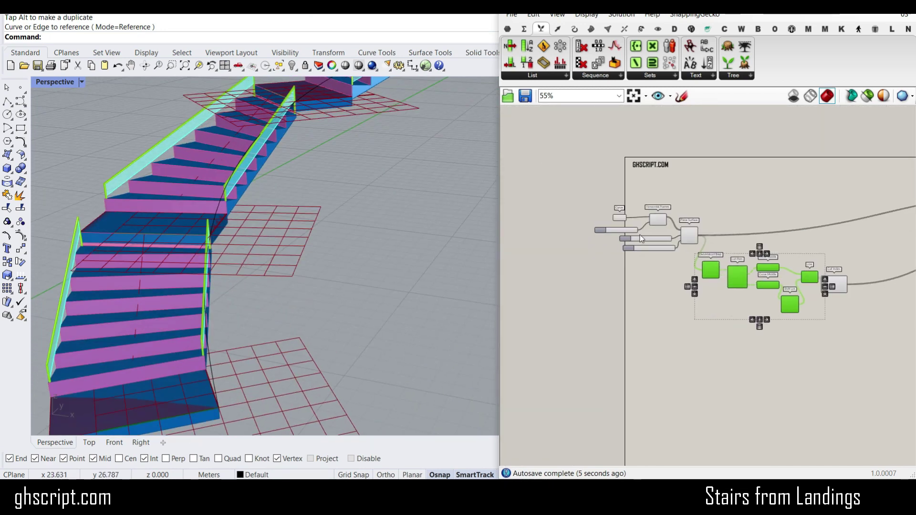
# Set the Horizontal Frames count to 4 and reduce the X Size and Y Size of the landings
pyautogui.scroll(3, 566, 232)
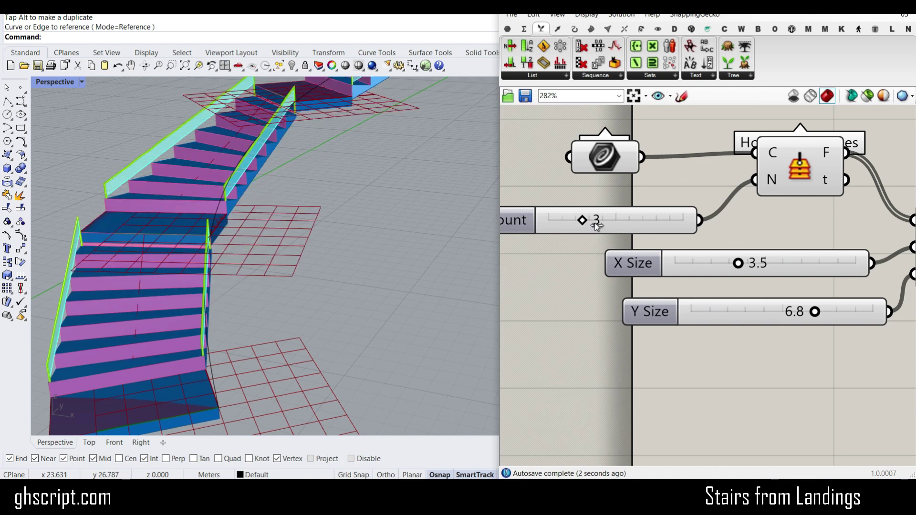
pyautogui.moveTo(600, 225); pyautogui.dragTo(604, 224)
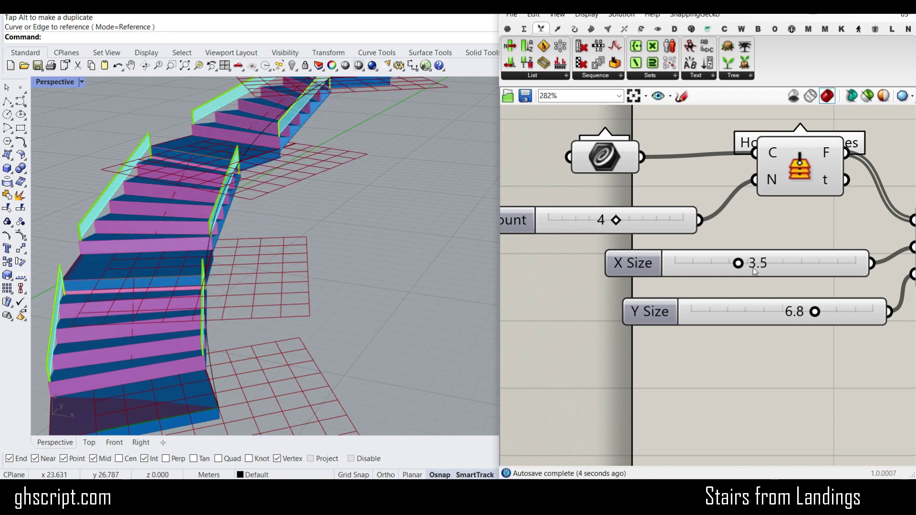
pyautogui.moveTo(750, 265); pyautogui.dragTo(724, 263)
pyautogui.moveTo(811, 312); pyautogui.dragTo(665, 270)
# Turn off the preview of all the selected landing and connection line components
pyautogui.scroll(-4, 347, 256)
pyautogui.scroll(3, 308, 246)
pyautogui.scroll(-10, 734, 291)
pyautogui.middleClick(751, 230)
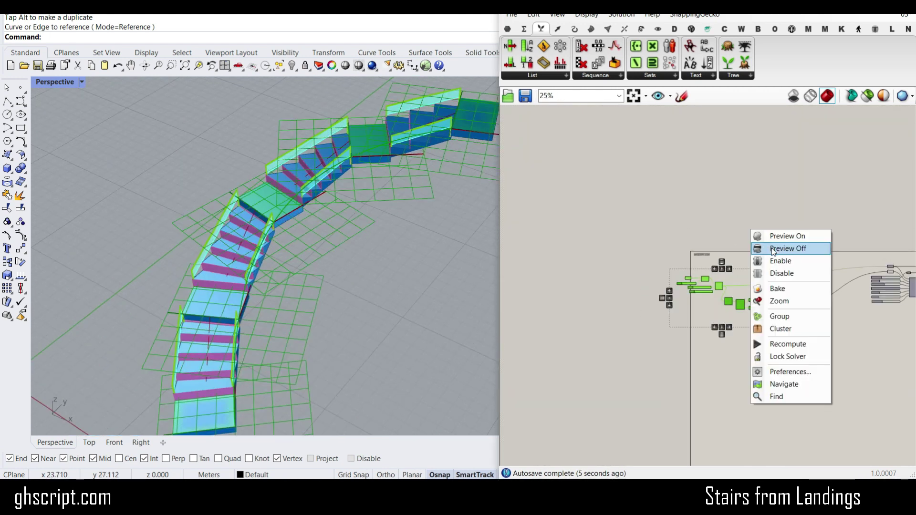
pyautogui.click(772, 248)
# Set Step Height to 0.54 and check the steps of the stair flights
pyautogui.moveTo(269, 287); pyautogui.dragTo(328, 225, button='right')
pyautogui.scroll(3, 328, 230)
pyautogui.scroll(8, 752, 277)
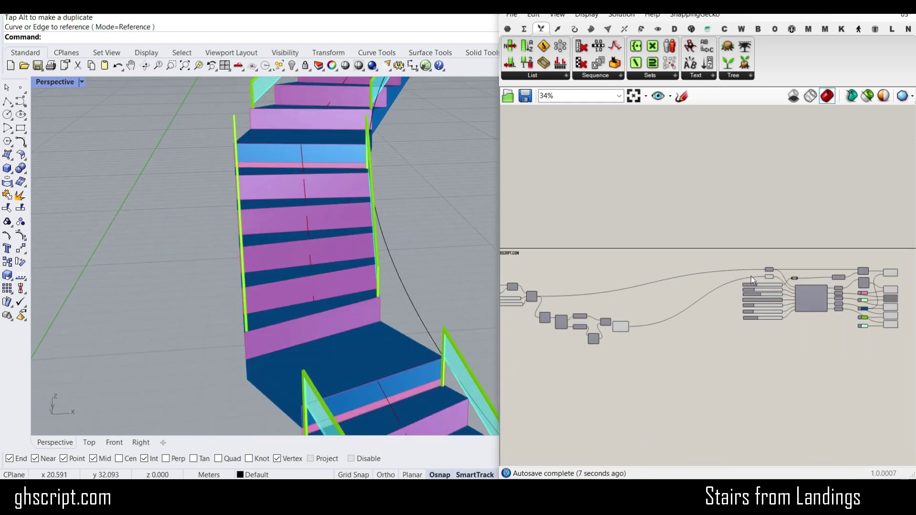
pyautogui.scroll(5, 700, 275)
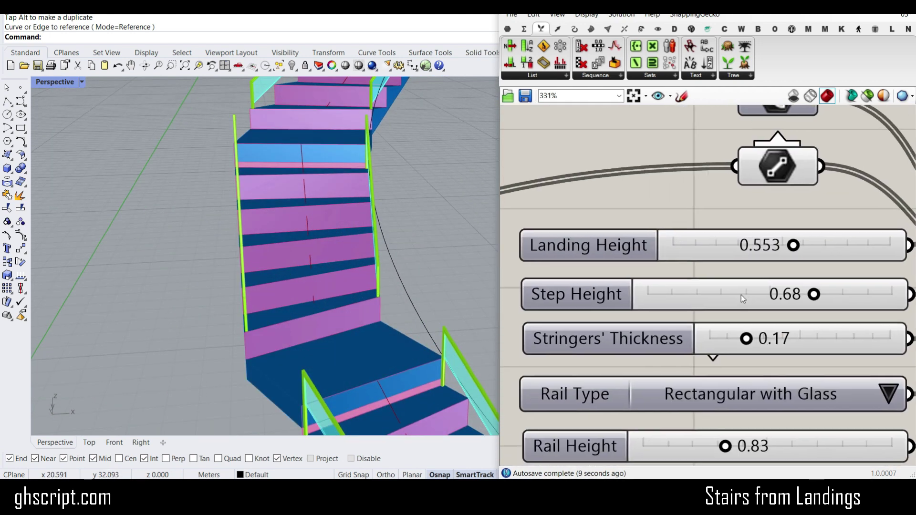
pyautogui.moveTo(796, 295); pyautogui.dragTo(780, 295)
pyautogui.moveTo(205, 286); pyautogui.dragTo(333, 273, button='right')
pyautogui.scroll(-6, 296, 291)
pyautogui.scroll(5, 333, 272)
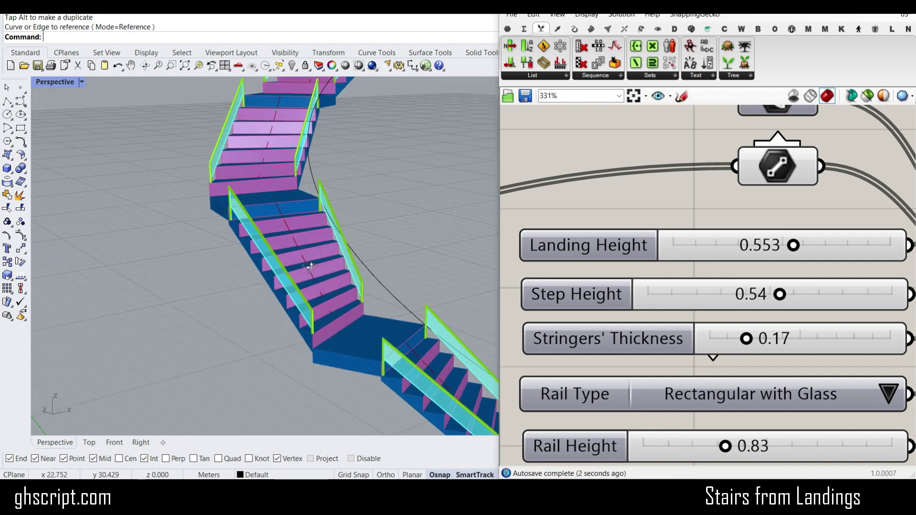
# Set Stringers' Thickness to 0.51 and check the stringers under the flights
pyautogui.moveTo(738, 348); pyautogui.dragTo(743, 296, button='right')
pyautogui.moveTo(753, 286); pyautogui.dragTo(830, 286)
pyautogui.moveTo(311, 300); pyautogui.dragTo(279, 264, button='right')
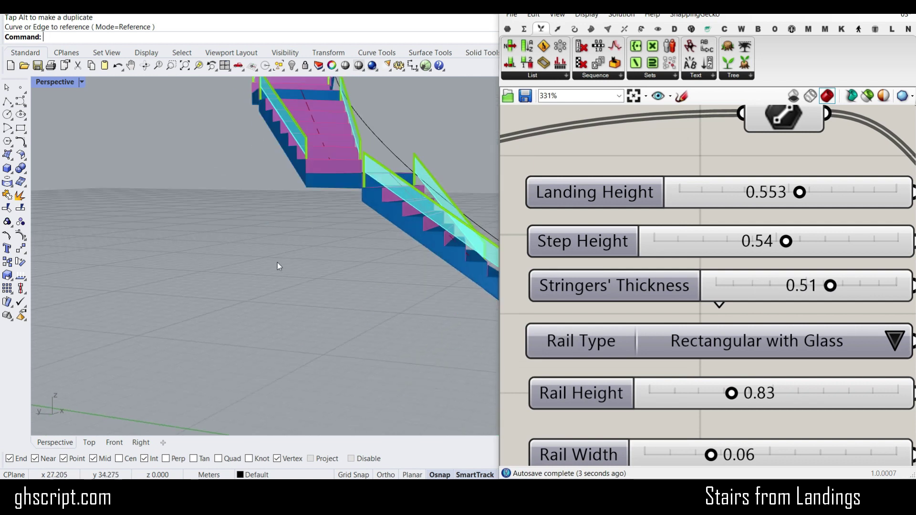
pyautogui.moveTo(423, 268); pyautogui.dragTo(206, 298, button='right')
pyautogui.scroll(4, 331, 279)
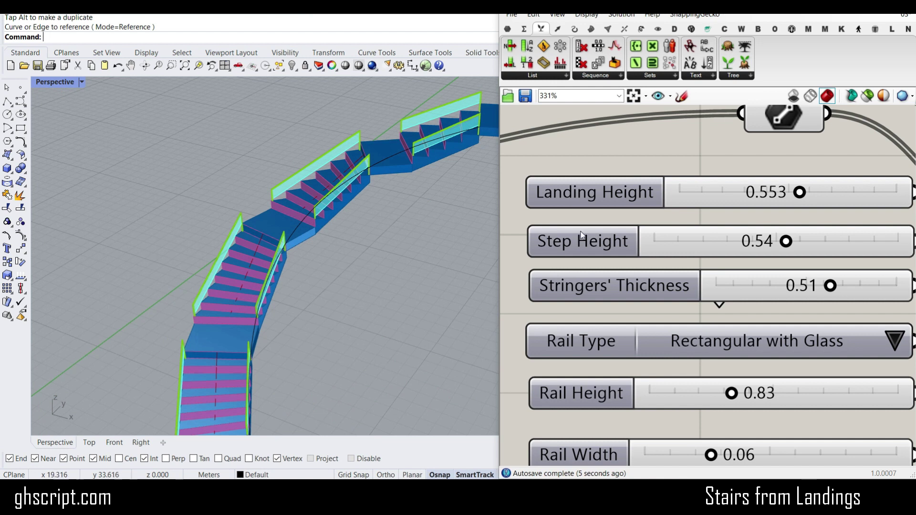
# Review the complete definition from the landing components to Stairs from landings, along with the finished curved staircase
pyautogui.scroll(-6, 616, 232)
pyautogui.moveTo(696, 271); pyautogui.dragTo(867, 251, button='right')
pyautogui.scroll(4, 624, 260)
pyautogui.scroll(-6, 176, 274)
pyautogui.moveTo(201, 291); pyautogui.dragTo(254, 283, button='right')
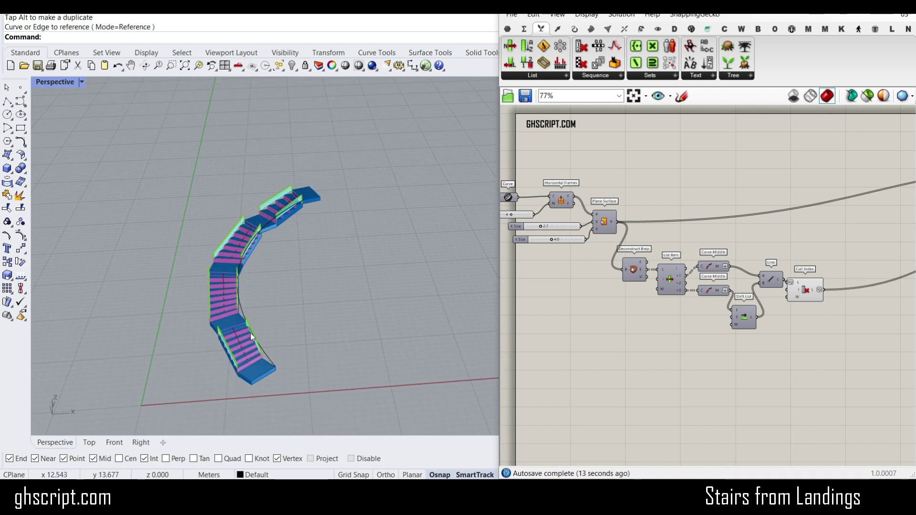
pyautogui.scroll(-3, 782, 248)
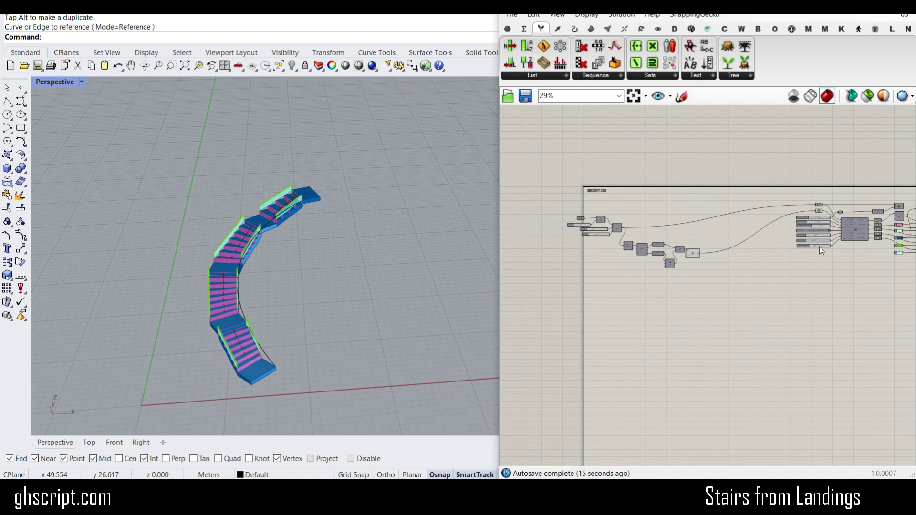
pyautogui.scroll(7, 724, 241)
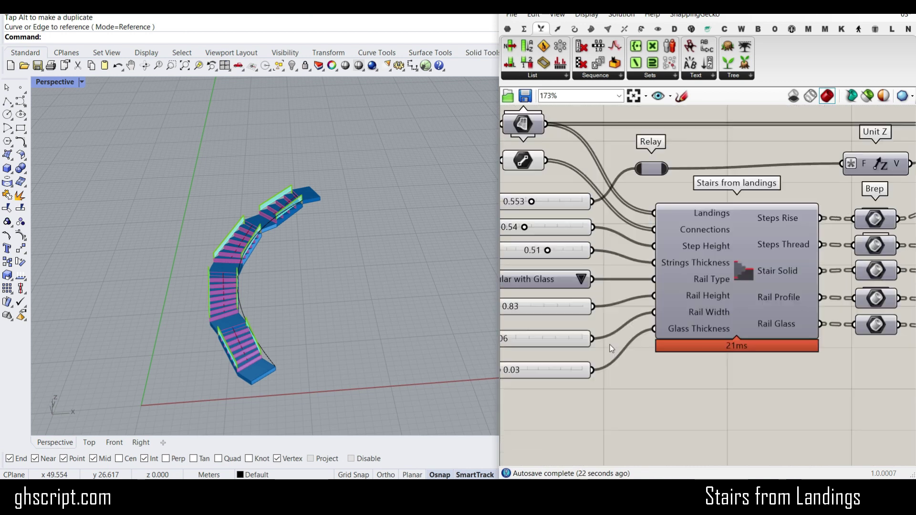
pyautogui.keyDown('shift'); pyautogui.moveTo(288, 309); pyautogui.dragTo(334, 270, button='right'); pyautogui.keyUp('shift')
pyautogui.scroll(5, 325, 238)
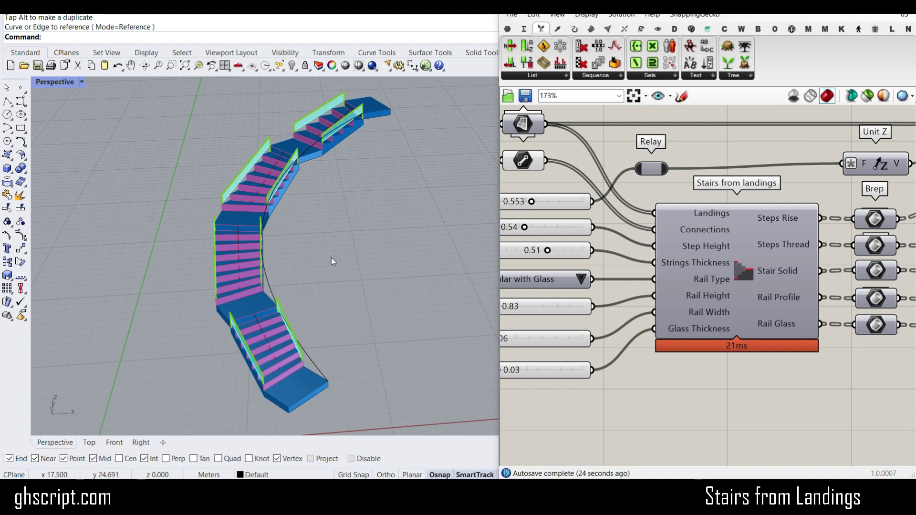